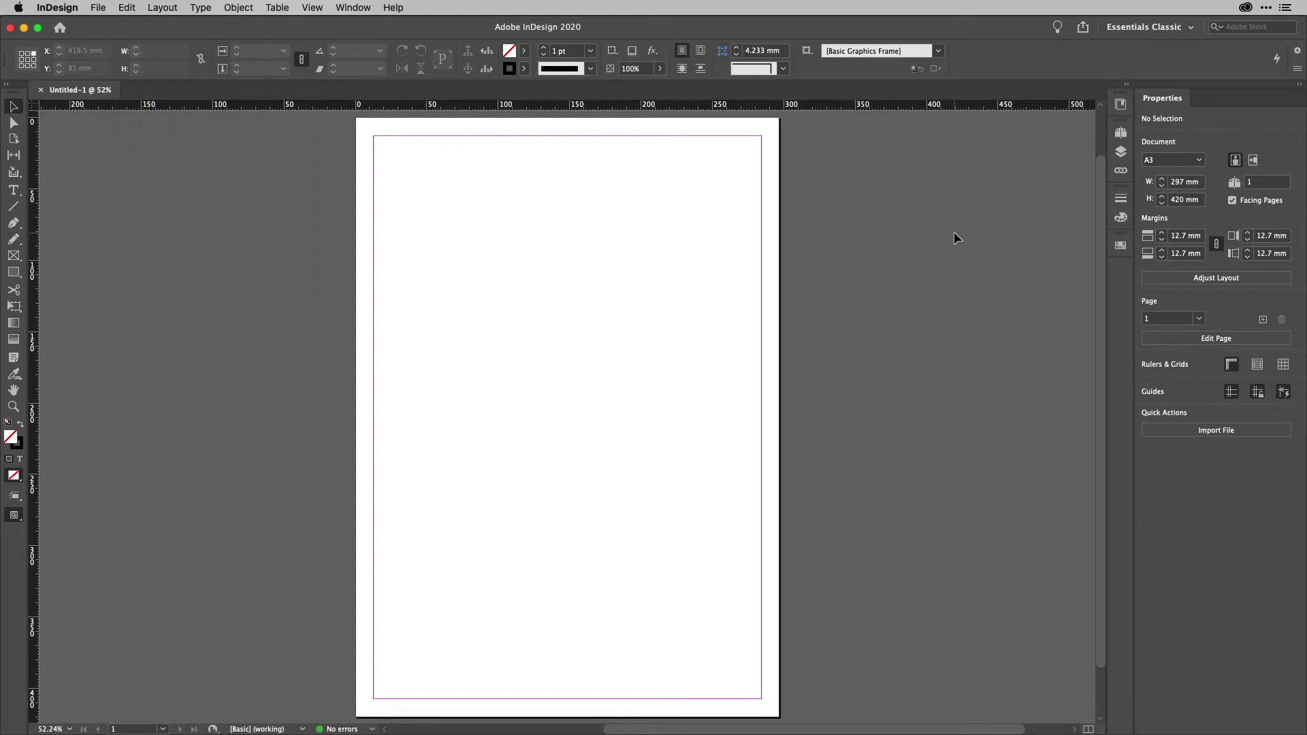
- Rename Layer 1 as BG
{"action": "left_click", "coordinate": [1121, 151]}
{"action": "double_click", "coordinate": [1002, 147]}
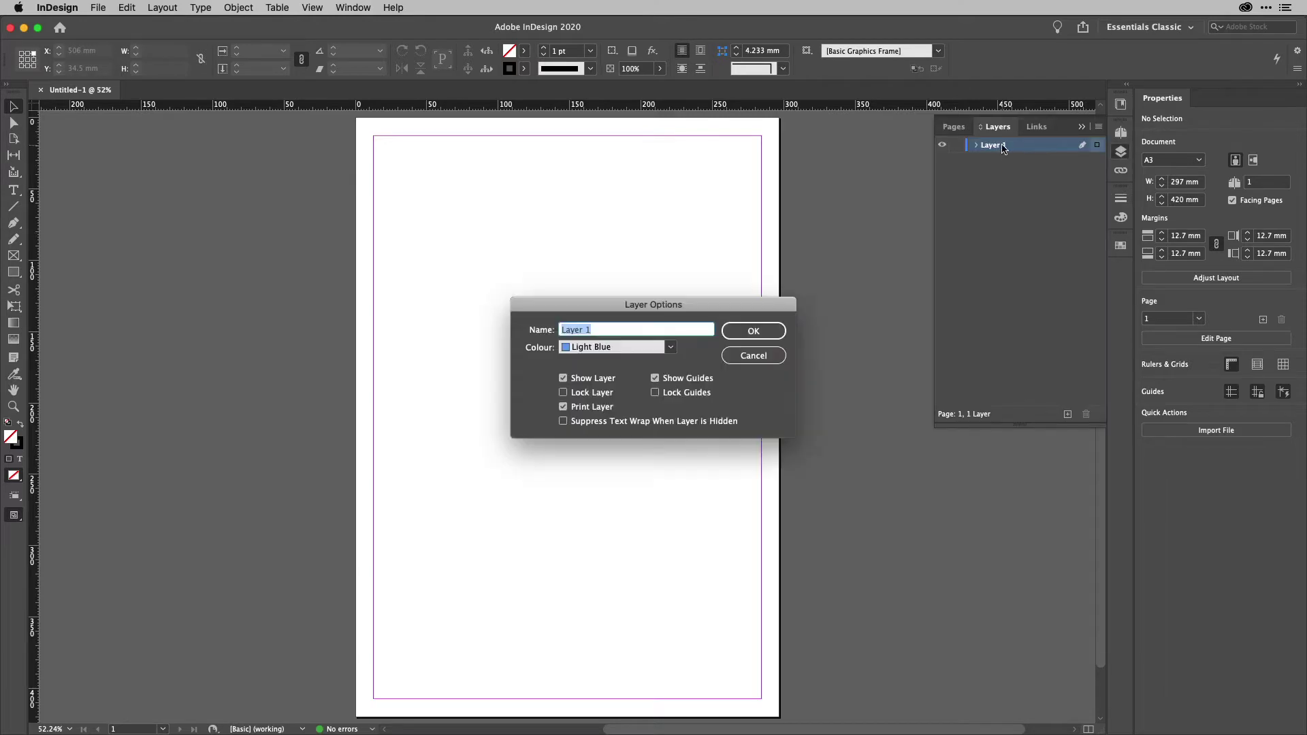
{"action": "type", "text": "BG"}
{"action": "key", "text": "Return"}
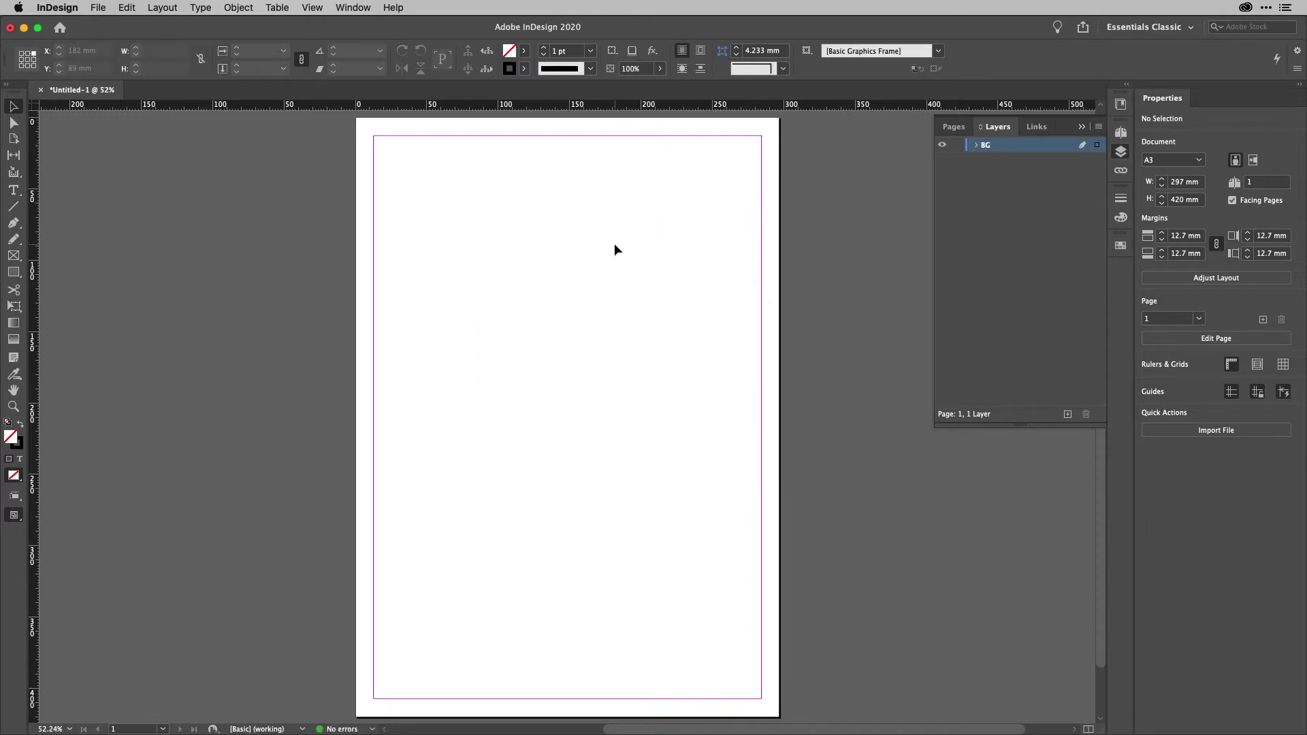
- Draw a 297 × 420 mm rectangle covering the whole page and swap its fill and stroke, giving it a black fill
{"action": "key", "text": "m"}
{"action": "left_click_drag", "start_coordinate": [356, 120], "coordinate": [779, 718]}
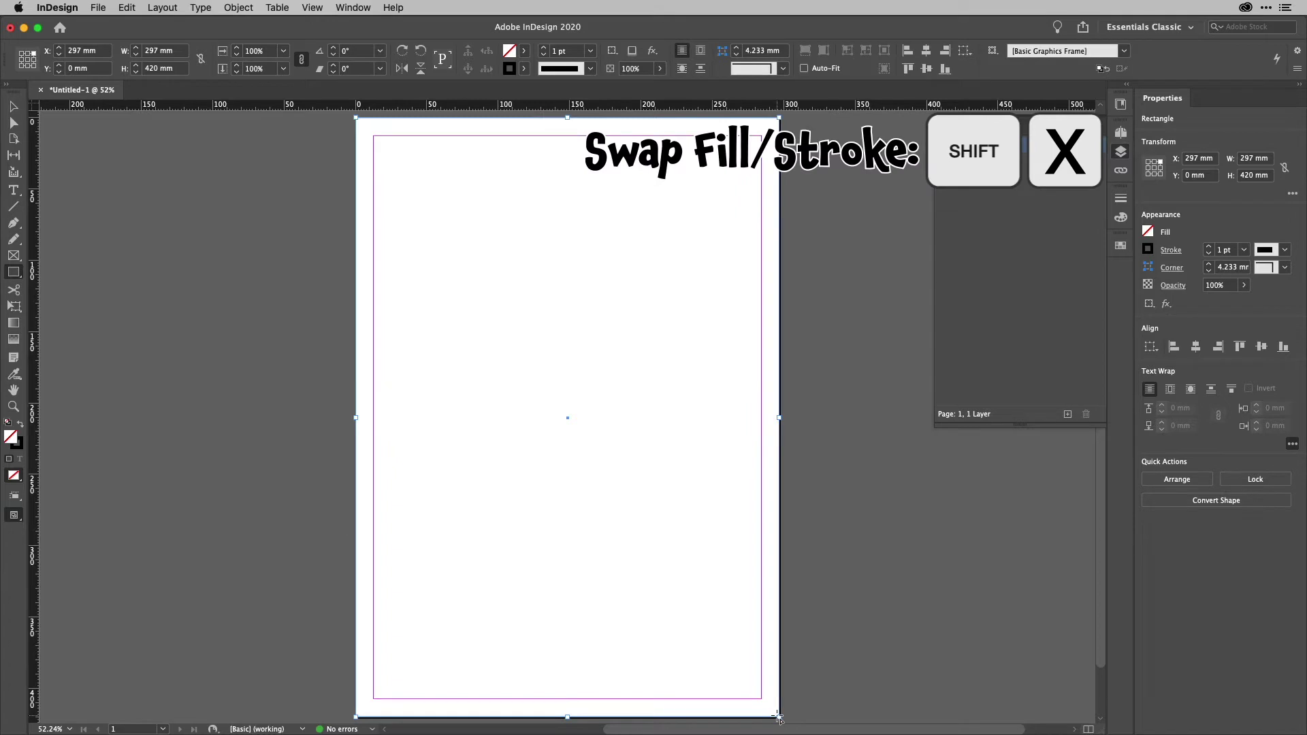
{"action": "key", "text": "shift+x"}
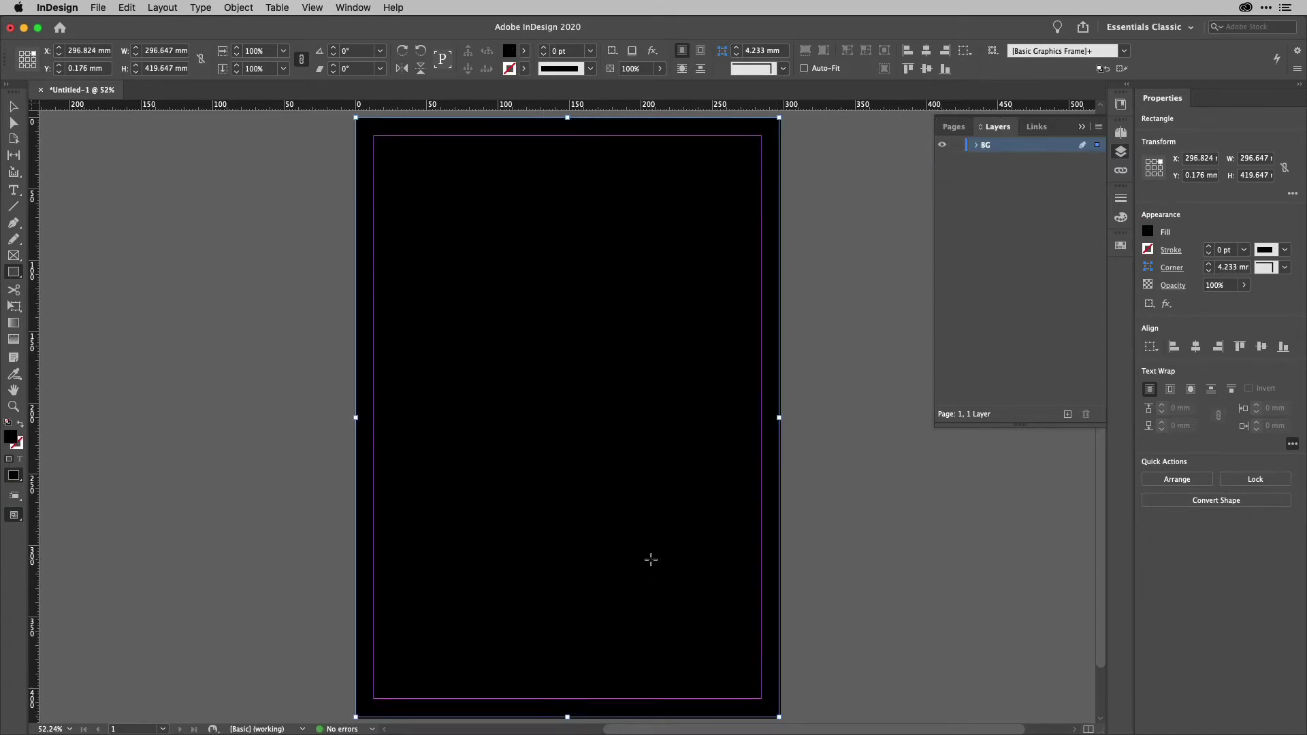
- Fill the page rectangle with the magenta swatch C=0 M=100 Y=0 K=0 and lock the BG layer
{"action": "left_click", "coordinate": [525, 51]}
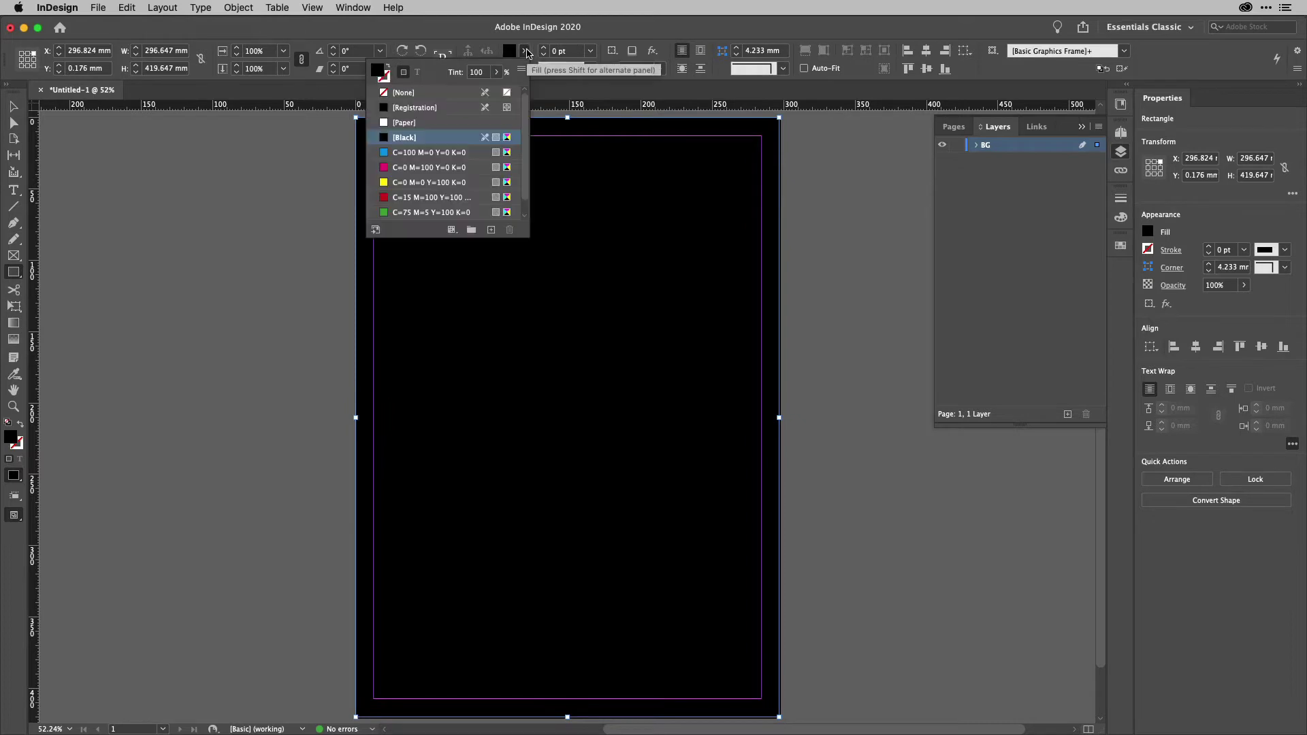
{"action": "left_click", "coordinate": [467, 168]}
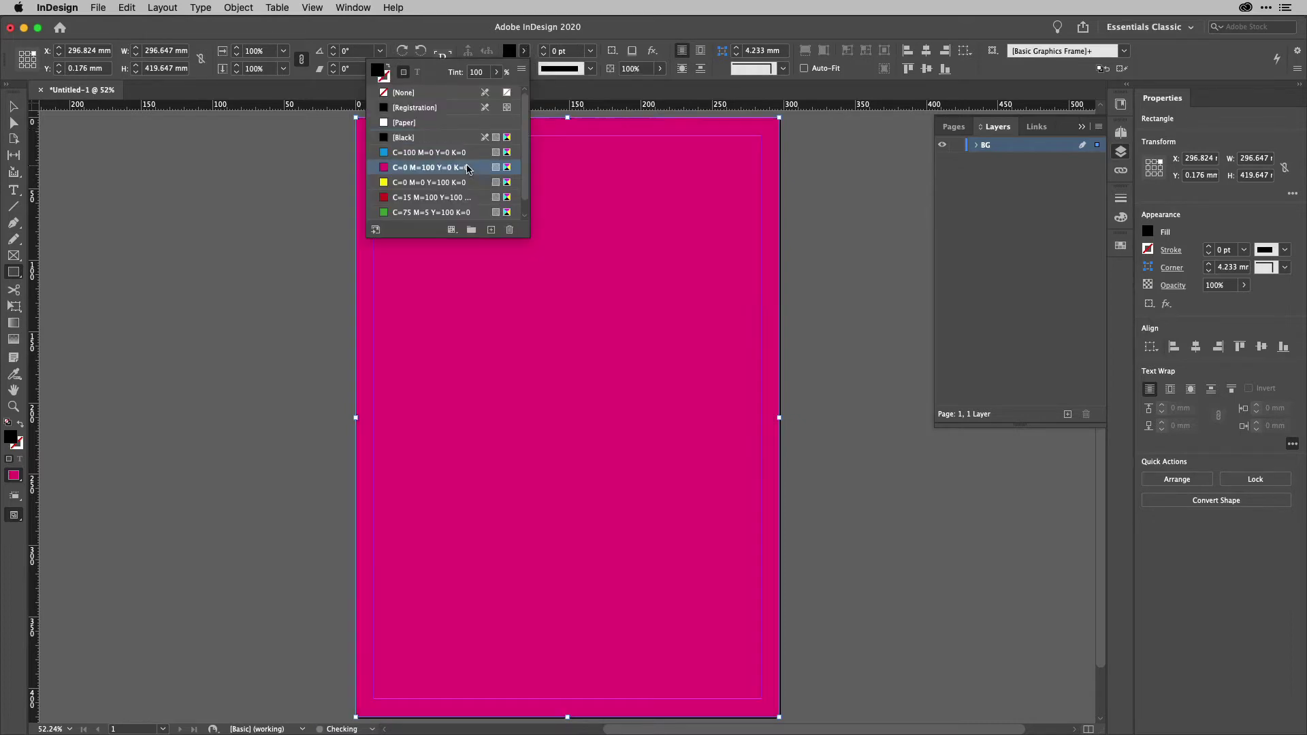
{"action": "left_click", "coordinate": [645, 34]}
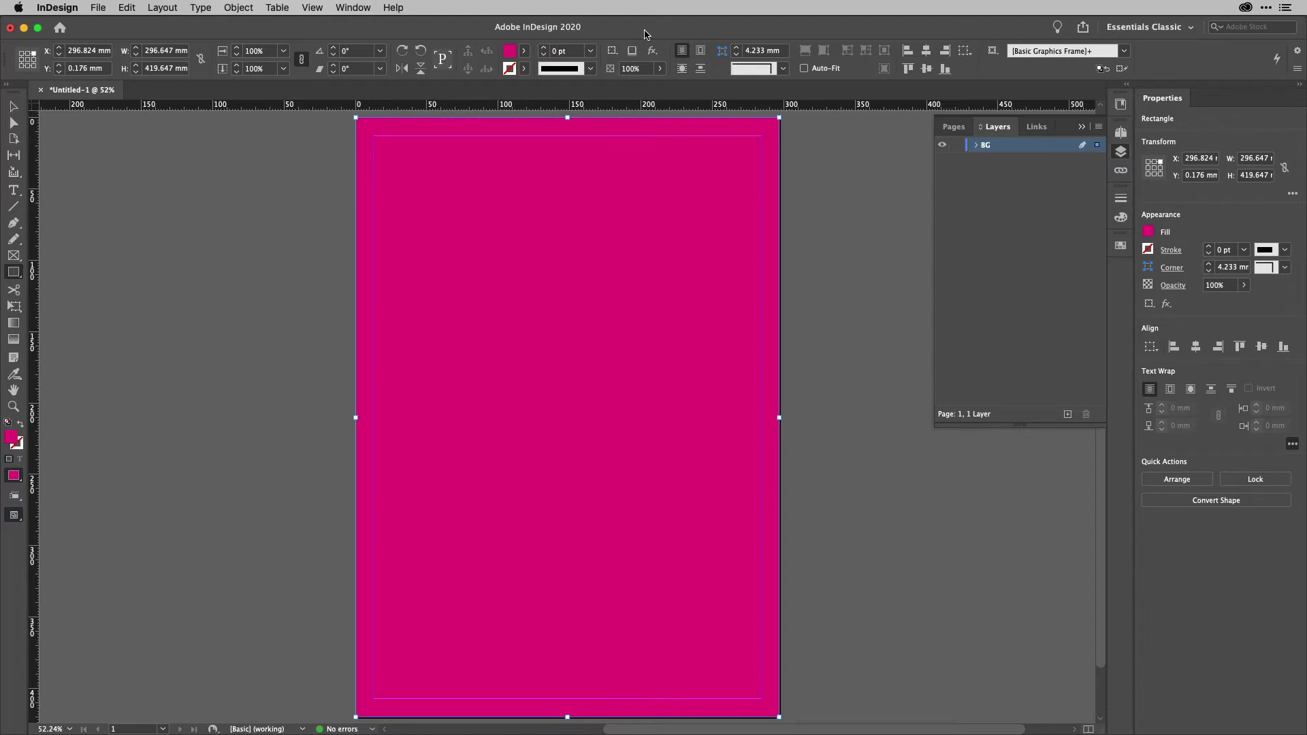
{"action": "left_click", "coordinate": [958, 145]}
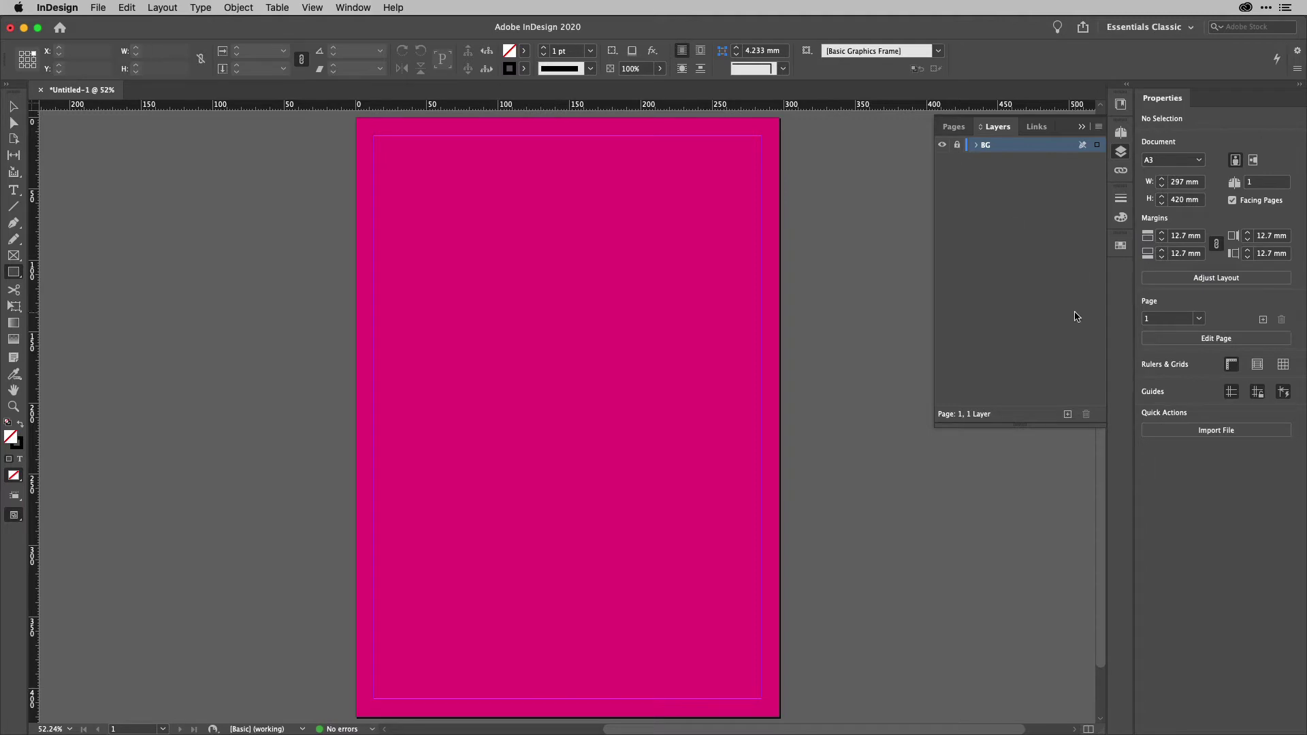
- Create a new layer named headline above BG and set its layer colour to Green
{"action": "left_click", "coordinate": [1068, 415]}
{"action": "double_click", "coordinate": [1006, 145]}
{"action": "type", "text": "headline"}
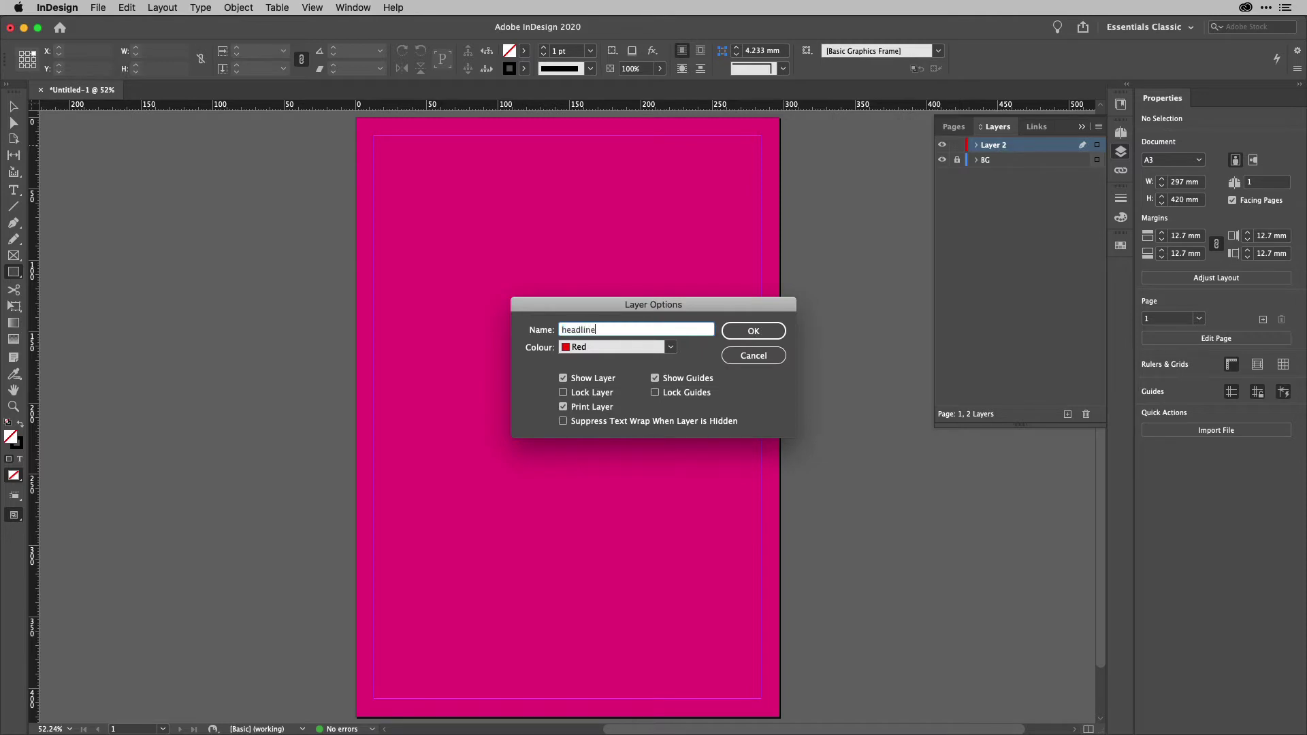
{"action": "left_click", "coordinate": [671, 350]}
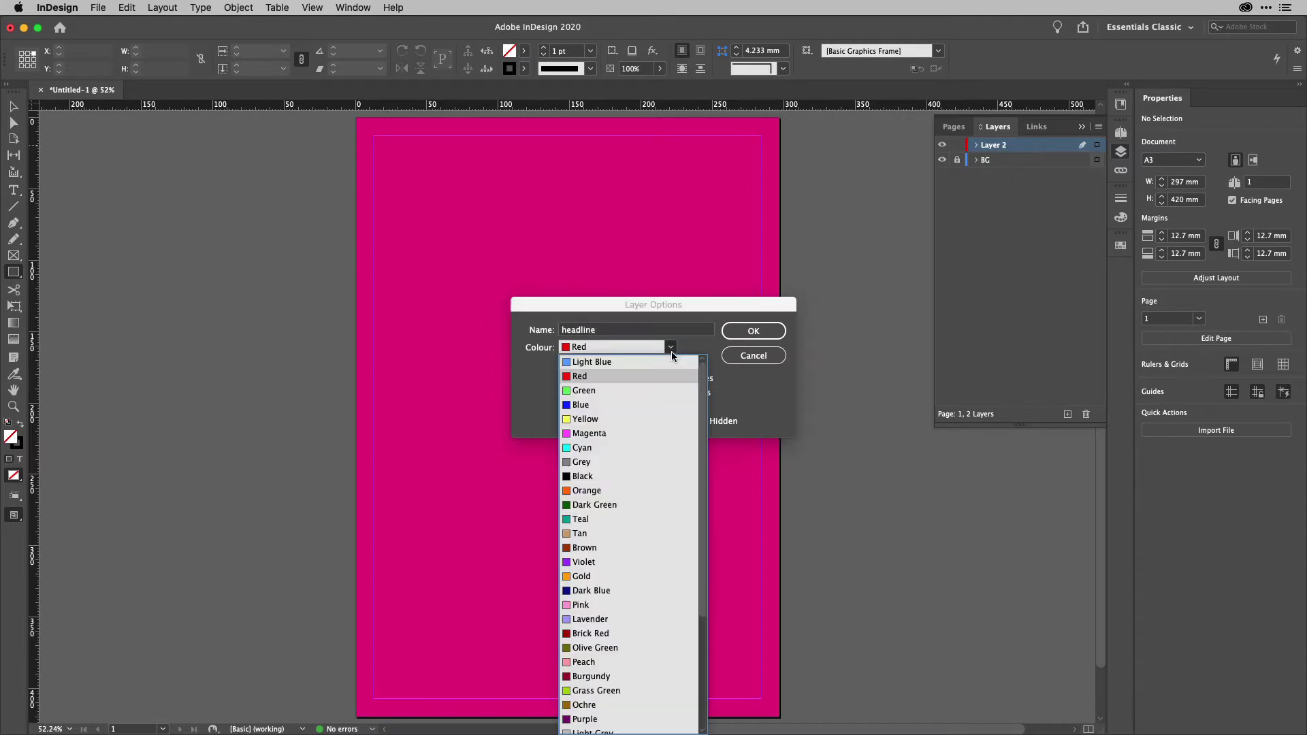
{"action": "left_click", "coordinate": [604, 390]}
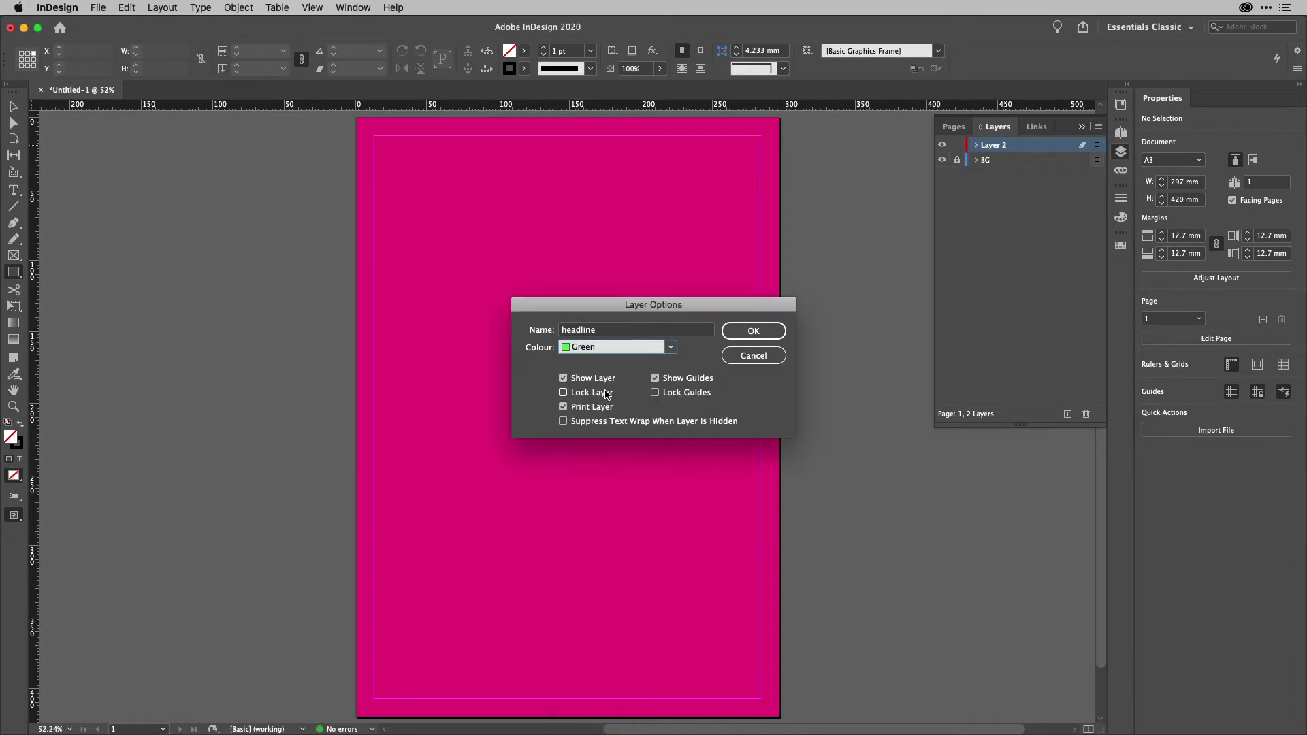
{"action": "left_click", "coordinate": [753, 330]}
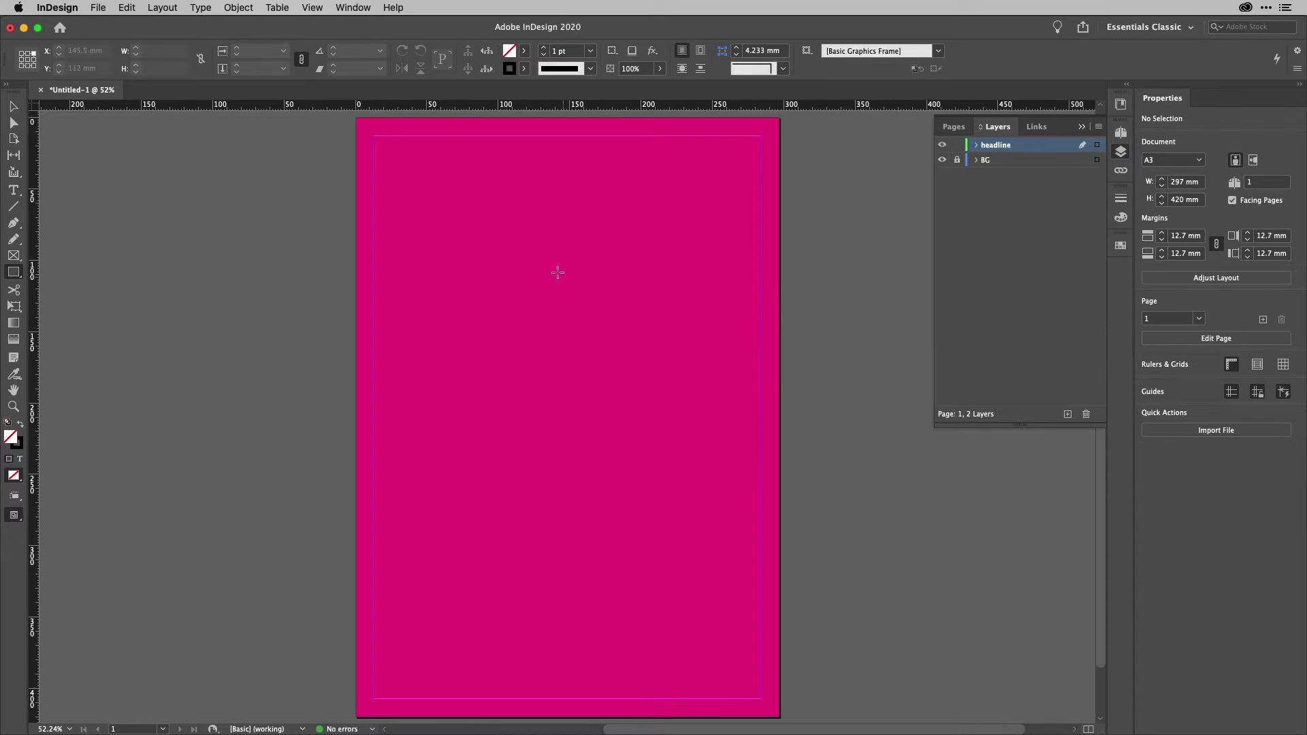
- Draw a text frame about 73 mm tall across the full width between the margins at the page top and enter "Virtual reality"
{"action": "key", "text": "t"}
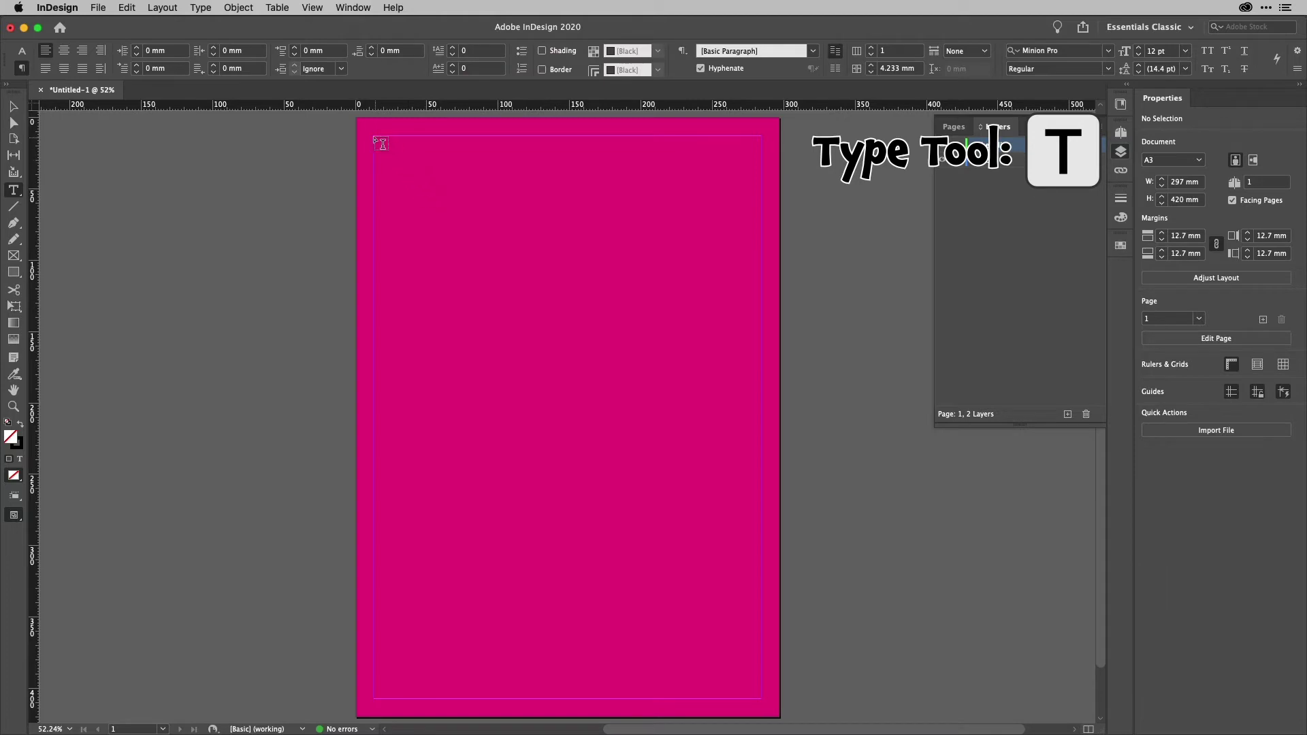
{"action": "left_click_drag", "start_coordinate": [374, 137], "coordinate": [761, 241]}
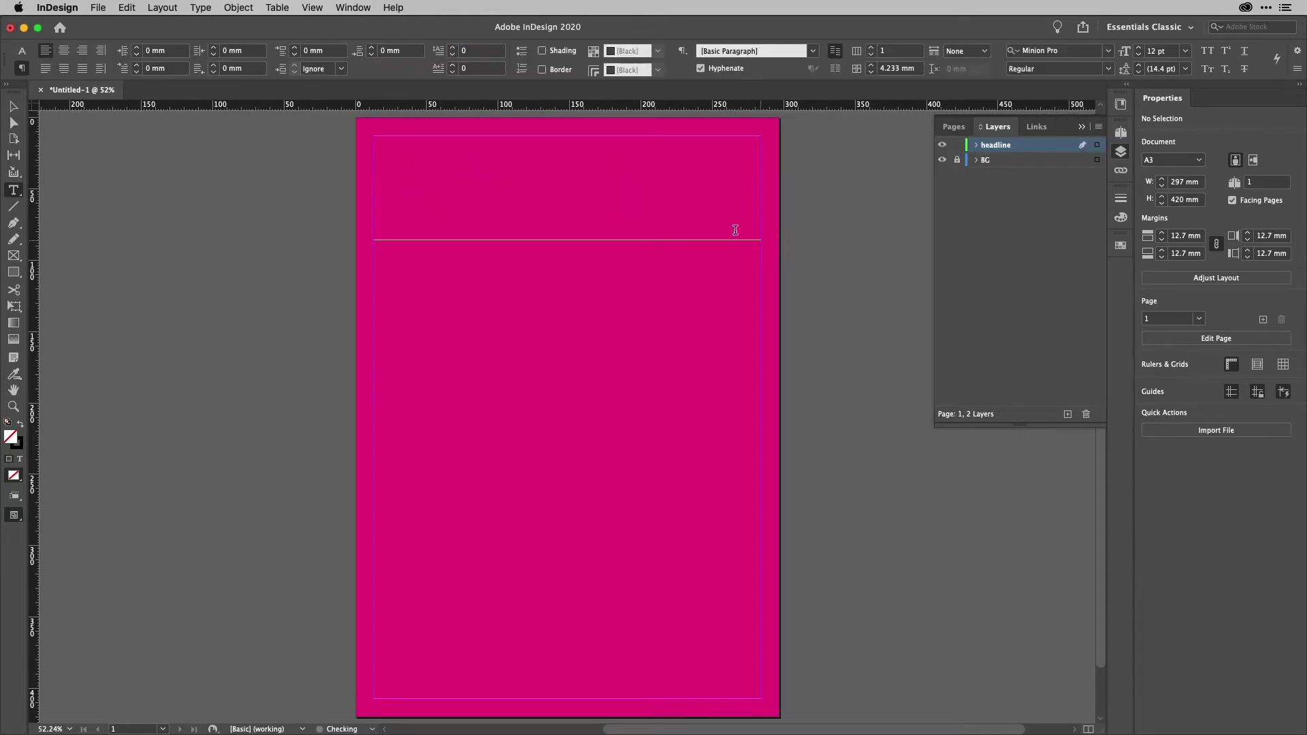
{"action": "scroll", "coordinate": [562, 150], "scroll_direction": "up", "scroll_amount": 3}
{"action": "scroll", "coordinate": [562, 149], "scroll_direction": "up", "scroll_amount": 3}
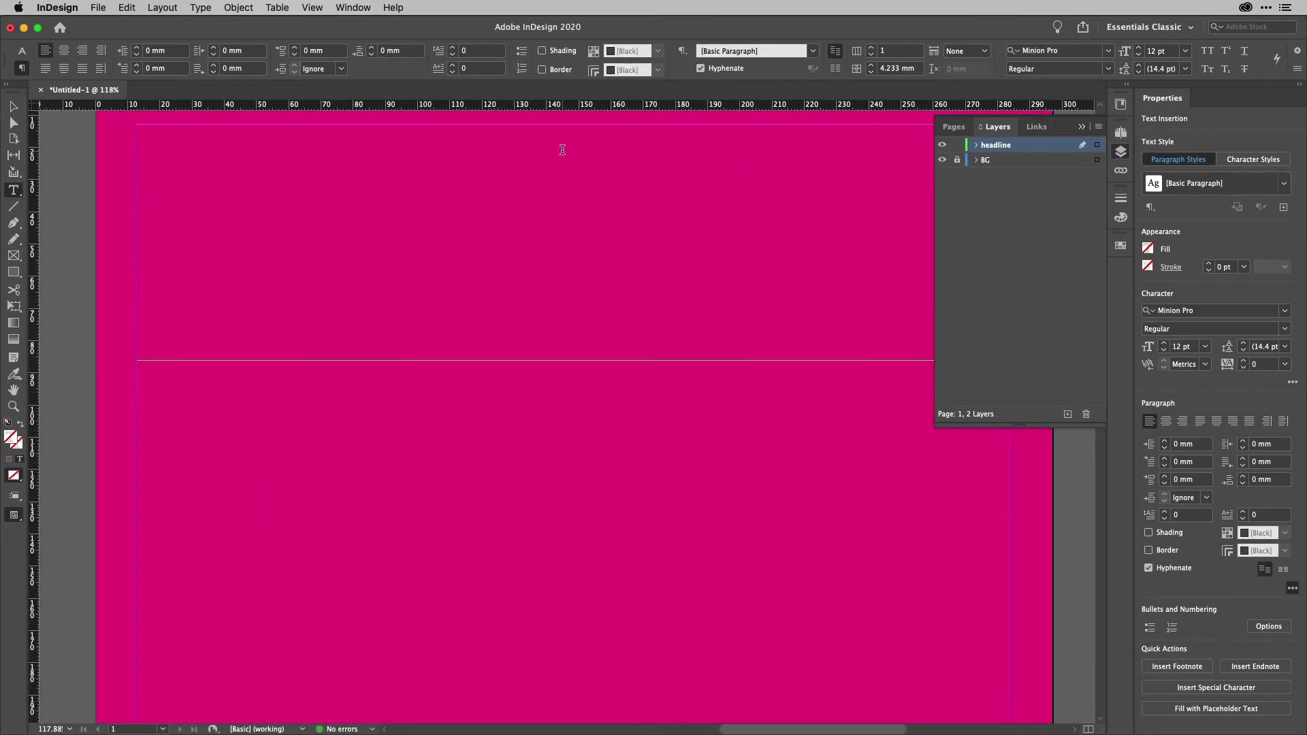
{"action": "scroll", "coordinate": [562, 150], "scroll_direction": "down", "scroll_amount": 2}
{"action": "scroll", "coordinate": [563, 150], "scroll_direction": "up", "scroll_amount": 5}
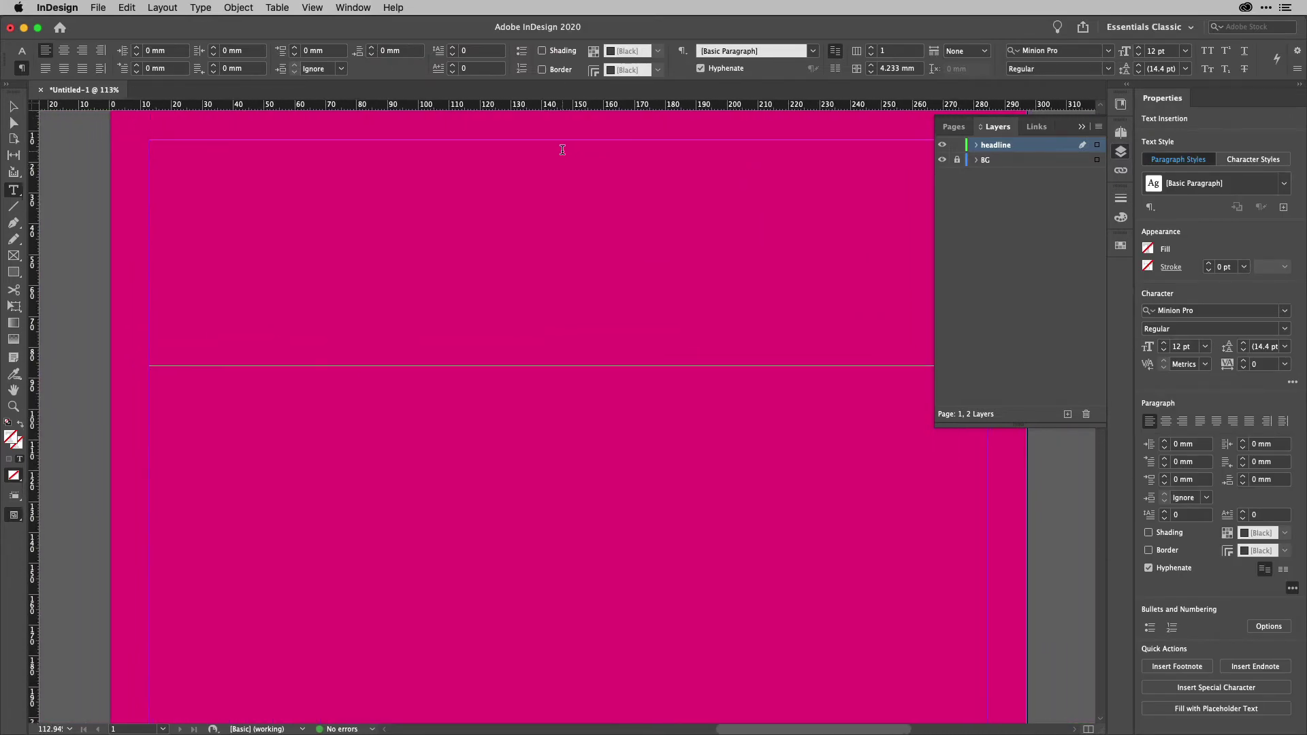
{"action": "left_click", "coordinate": [1120, 151]}
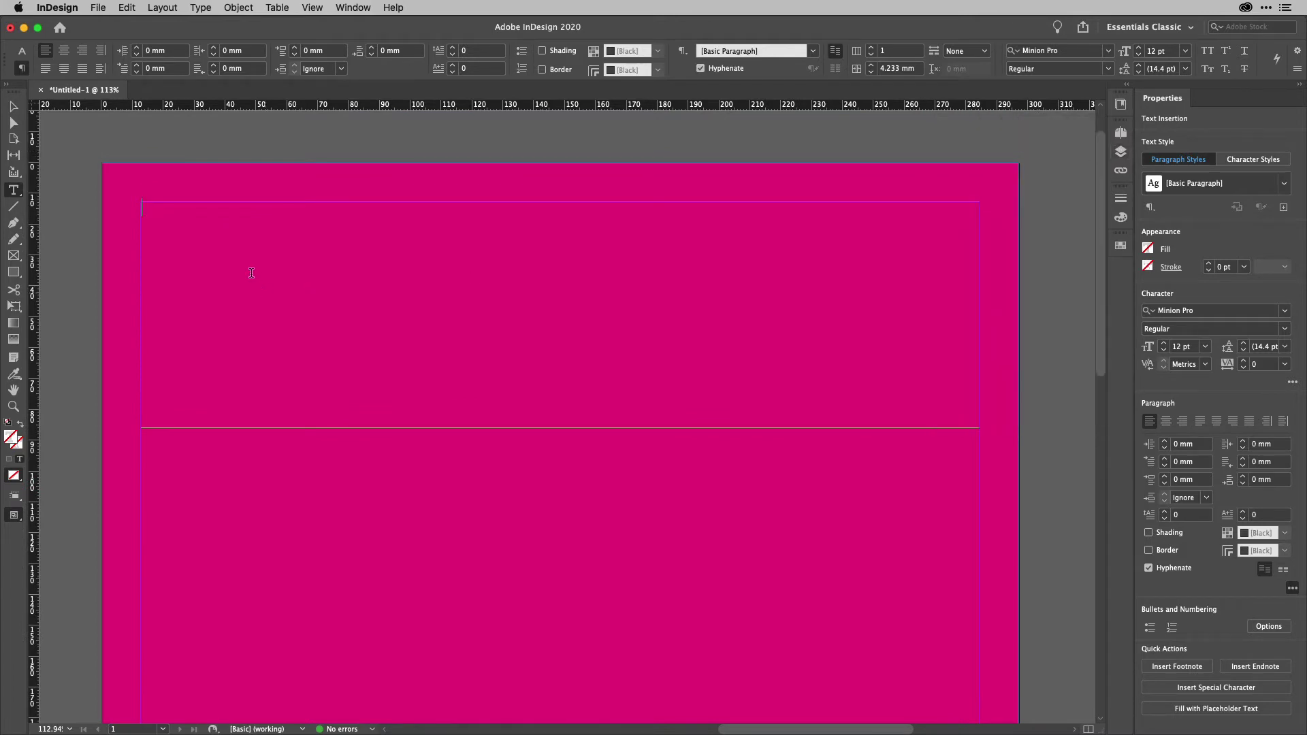
{"action": "type", "text": "Virtual reality"}
- Create a paragraph style named headline for the title text and open its style options
{"action": "left_click", "coordinate": [685, 53]}
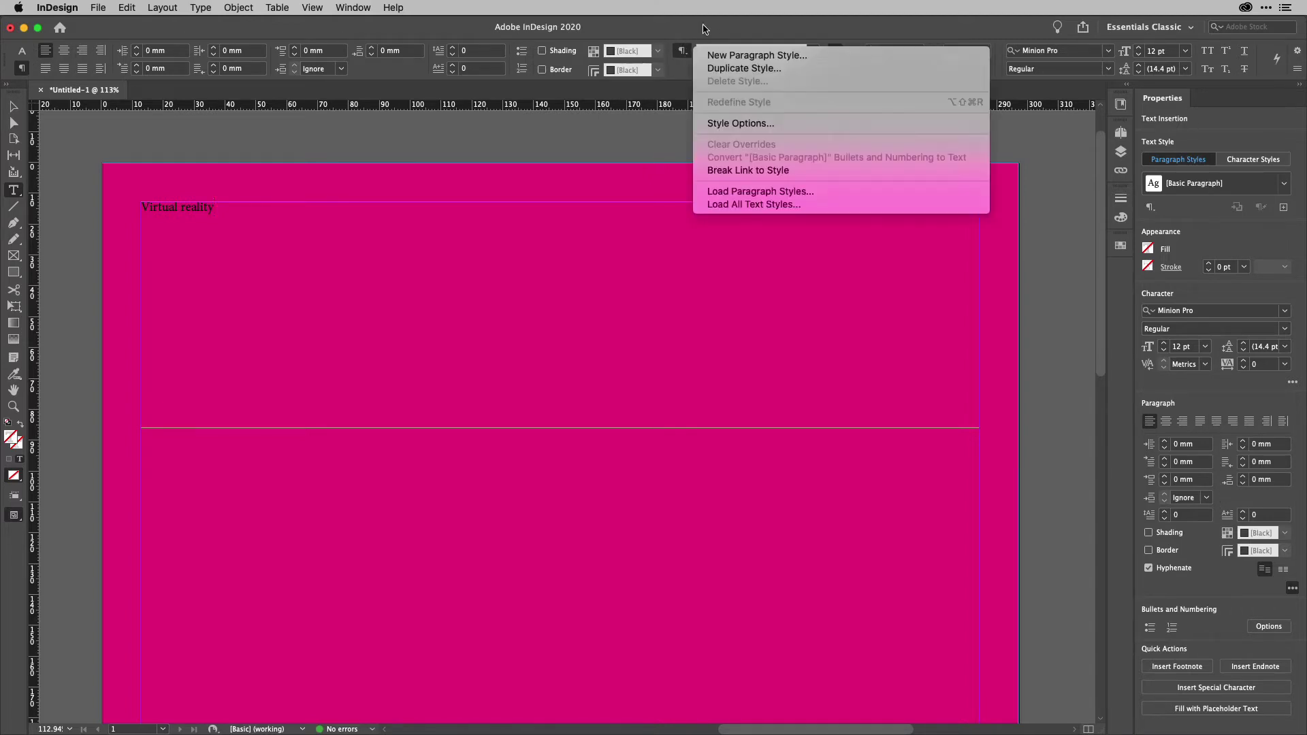
{"action": "left_click", "coordinate": [705, 24]}
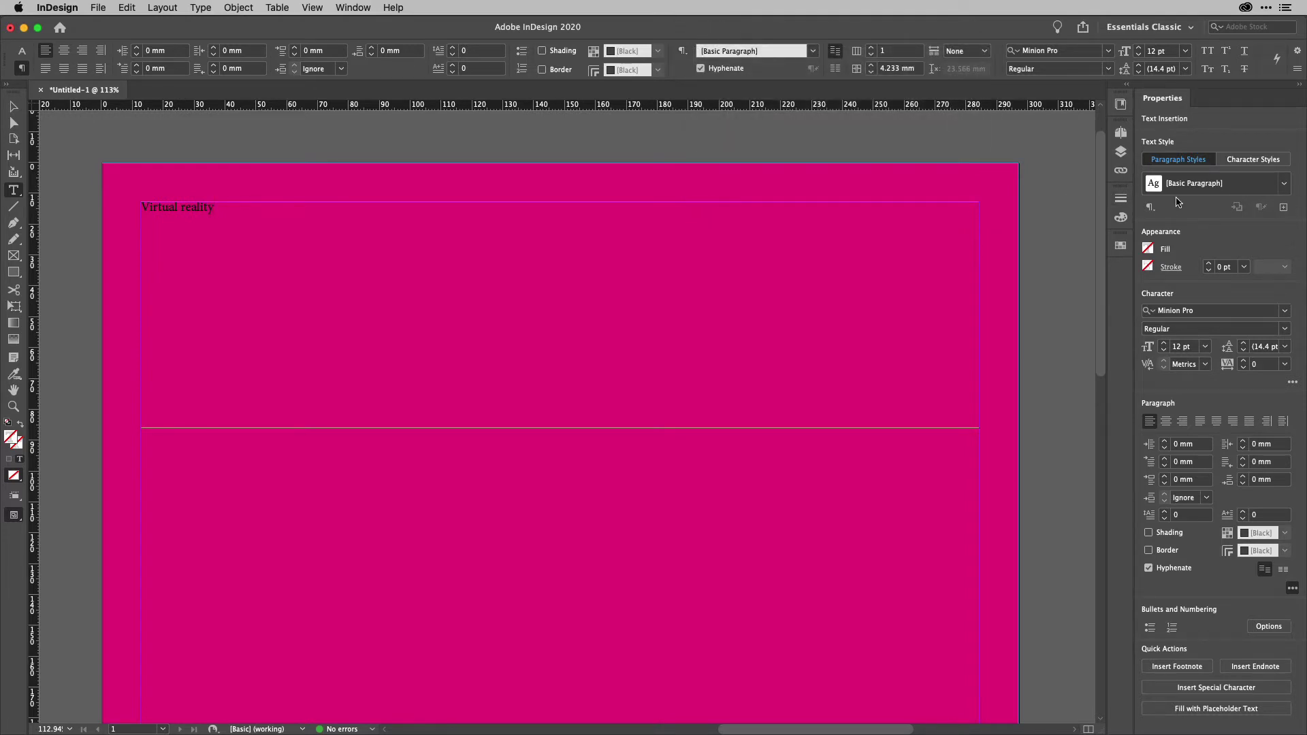
{"action": "left_click", "coordinate": [1284, 209]}
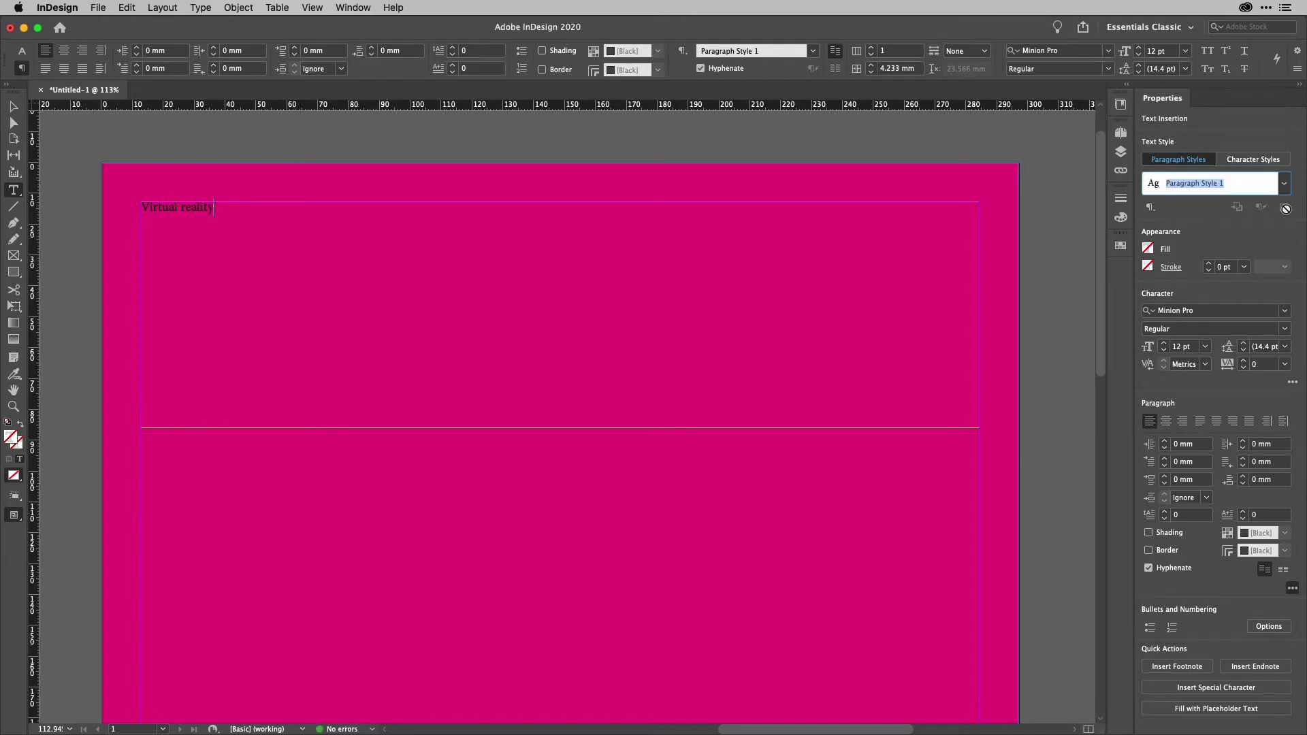
{"action": "type", "text": "headline"}
{"action": "key", "text": "Return"}
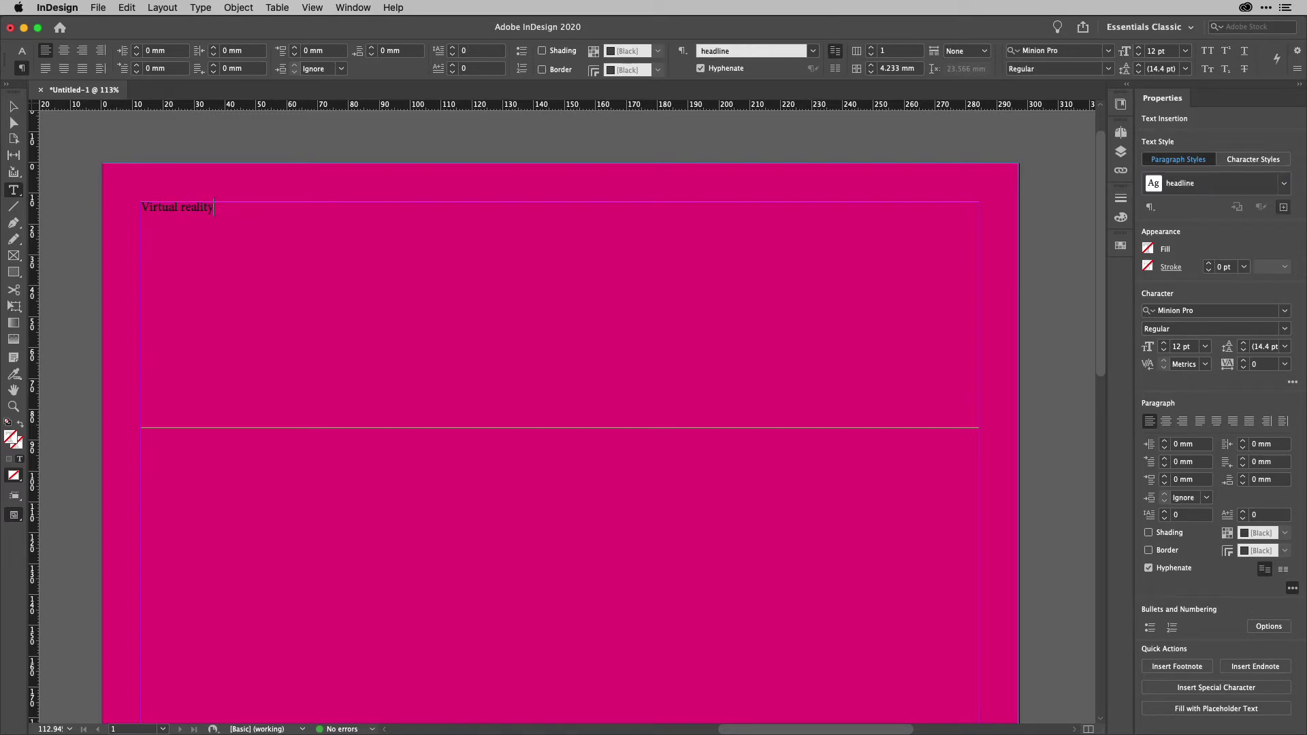
{"action": "left_click", "coordinate": [1150, 208]}
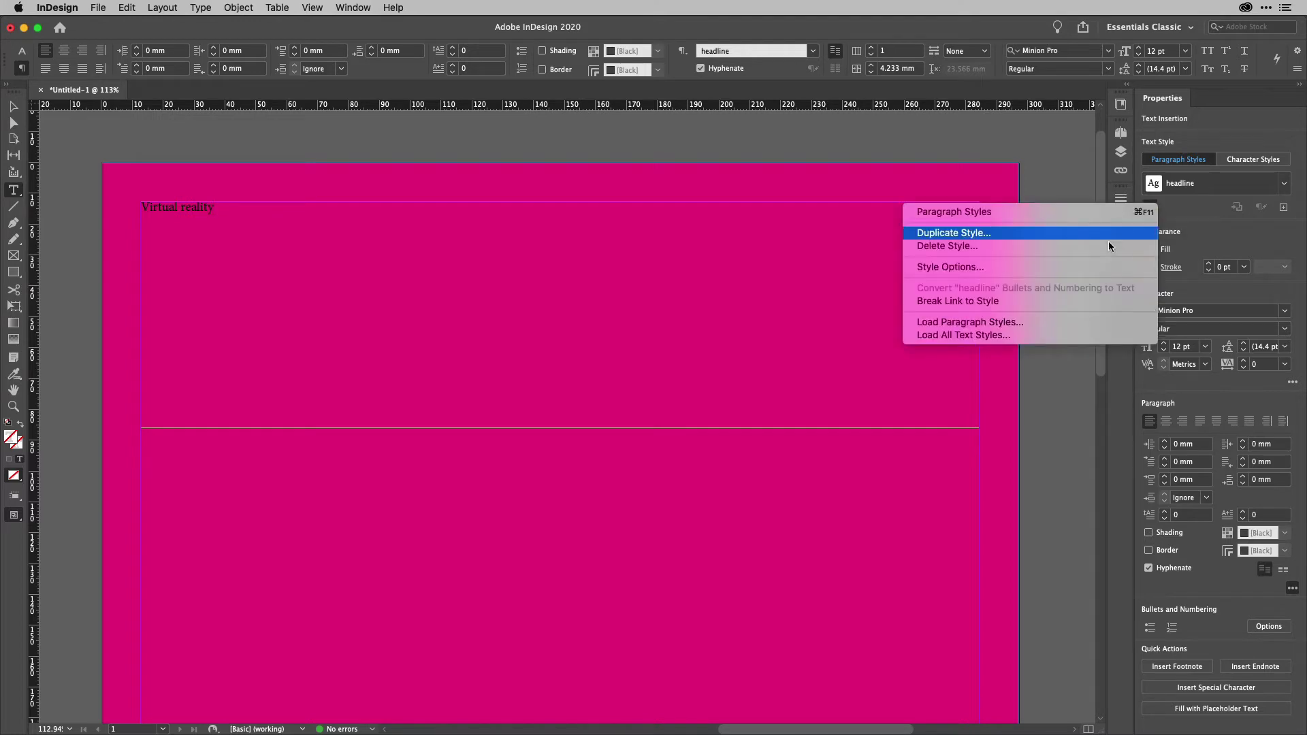
{"action": "left_click", "coordinate": [1086, 267]}
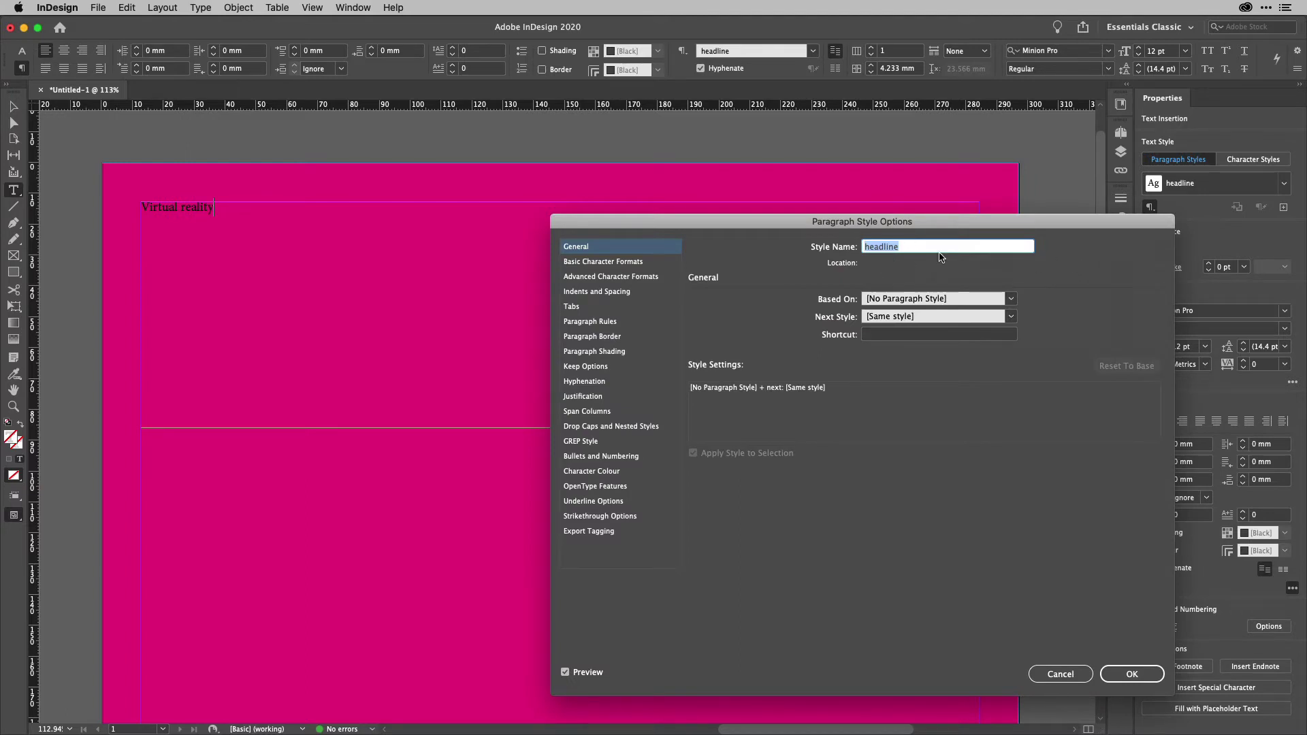
{"action": "left_click", "coordinate": [1014, 299]}
{"action": "left_click", "coordinate": [1013, 300]}
{"action": "left_click", "coordinate": [1012, 301]}
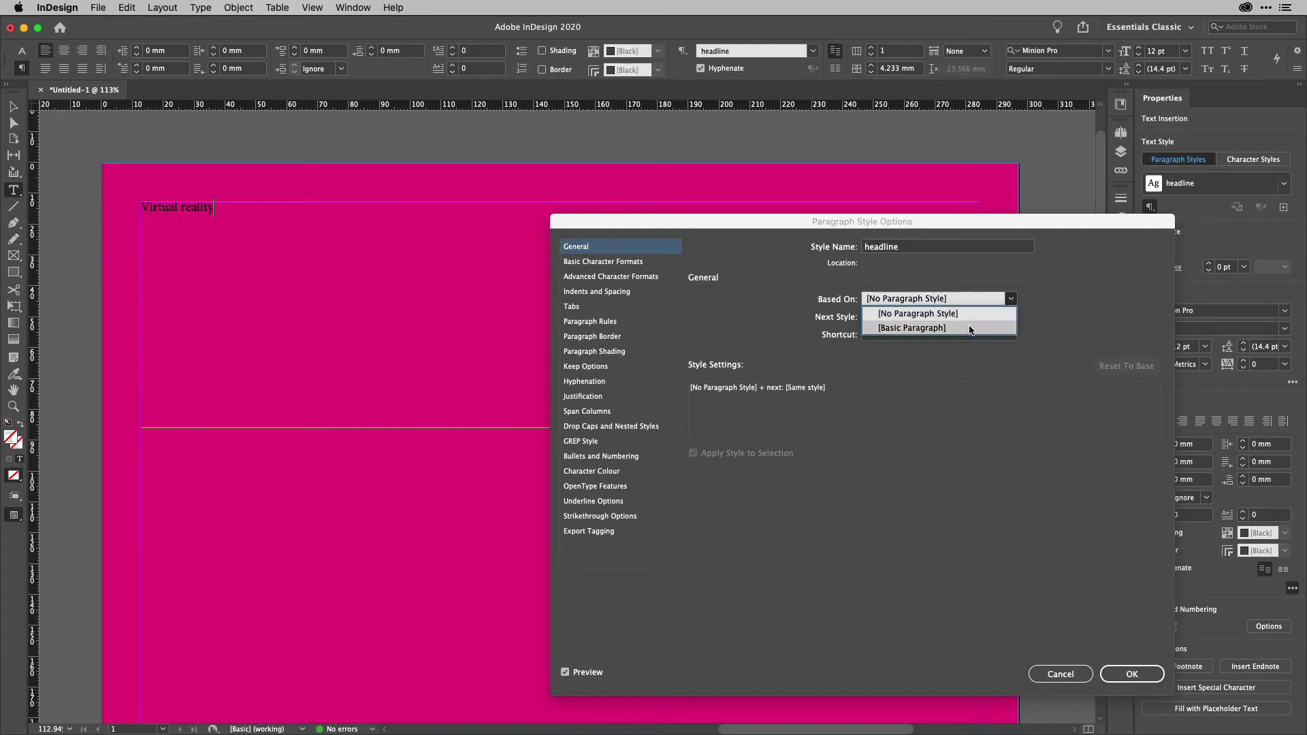
{"action": "left_click", "coordinate": [1065, 305]}
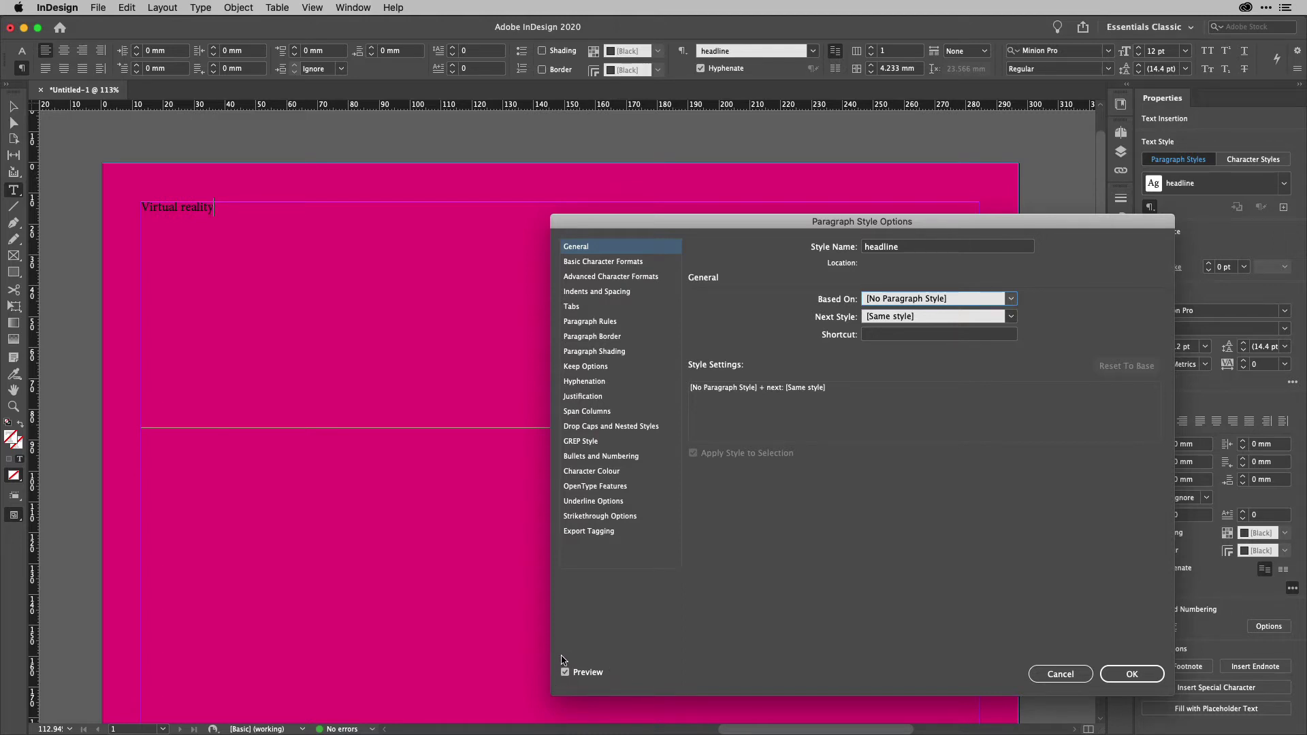
- Set the headline style's font family to Bungee in its basic character formats
{"action": "left_click", "coordinate": [617, 263]}
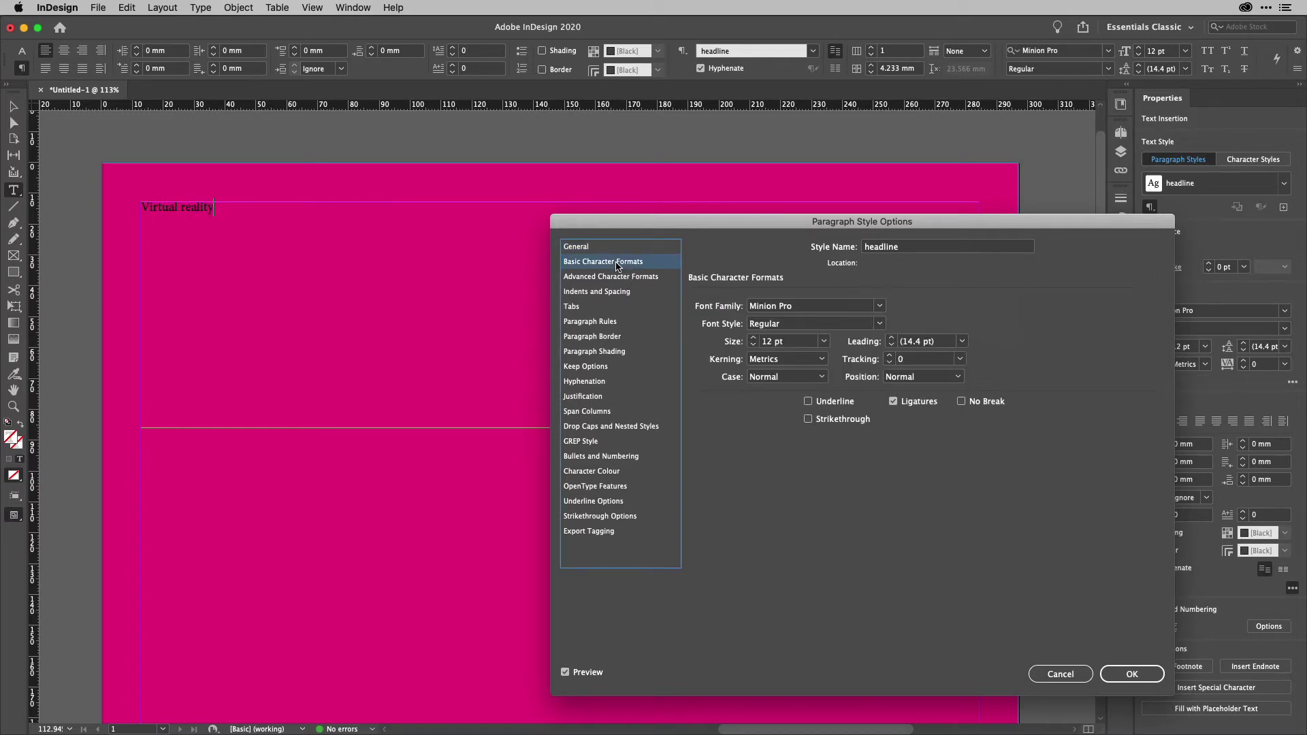
{"action": "left_click", "coordinate": [819, 307]}
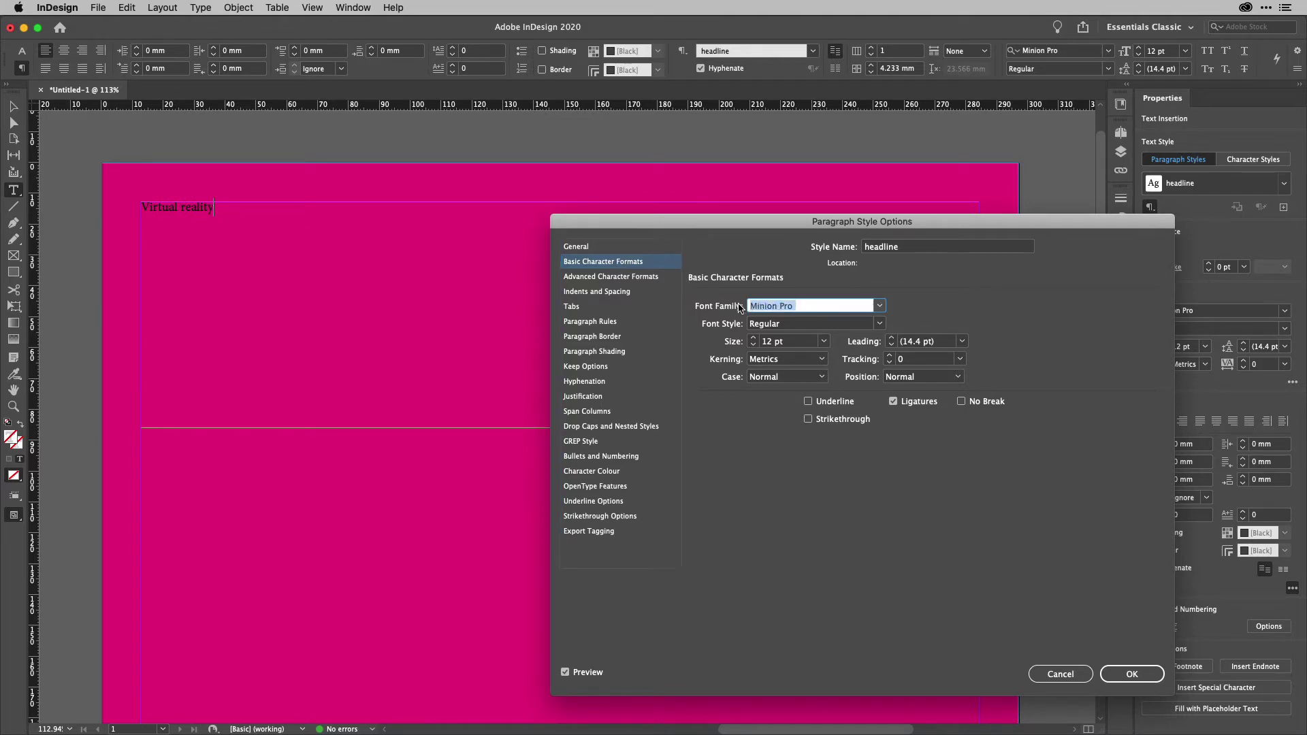
{"action": "type", "text": "Bungee"}
{"action": "key", "text": "Tab"}
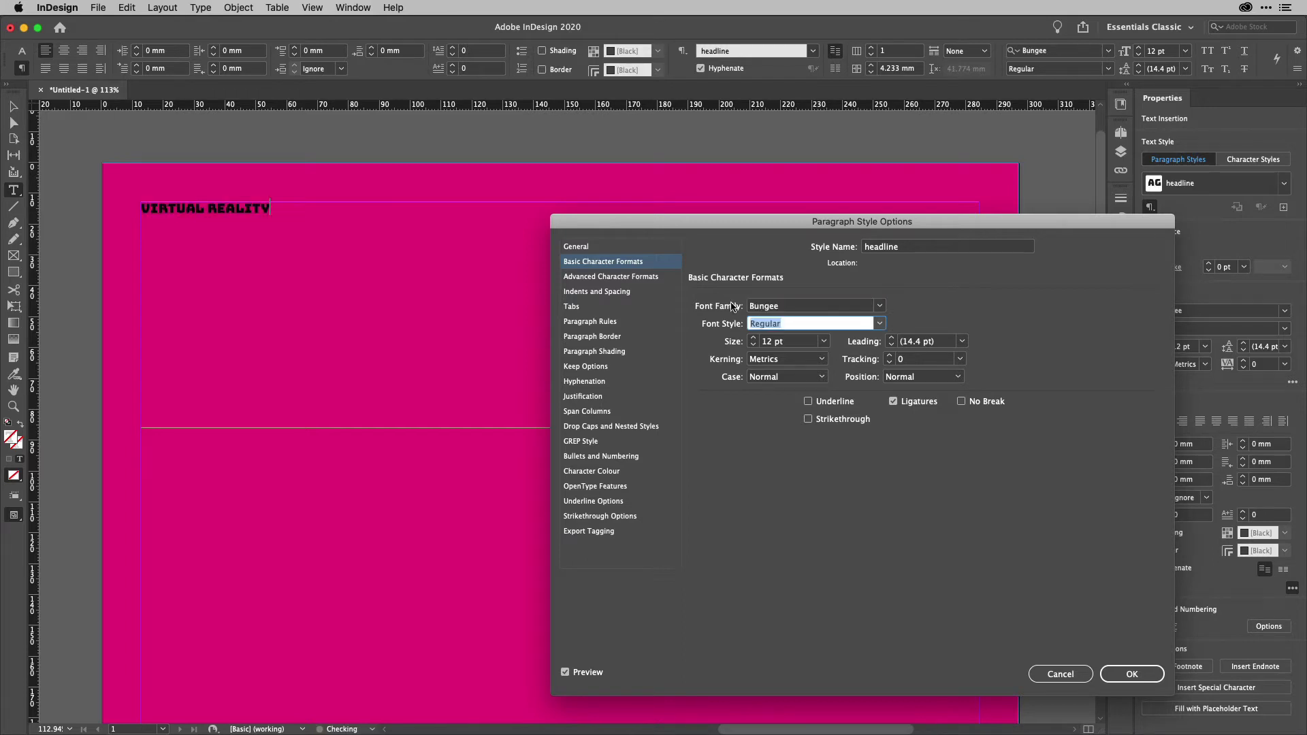
- Set the headline style's font size to 78 pt so the title fills the frame width on one line
{"action": "left_click", "coordinate": [794, 343]}
{"action": "key", "text": "shift+Up"}
{"action": "key", "text": "shift+Up"}
{"action": "key", "text": "shift+Up"}
{"action": "key", "text": "shift+Up"}
{"action": "key", "text": "shift+Up"}
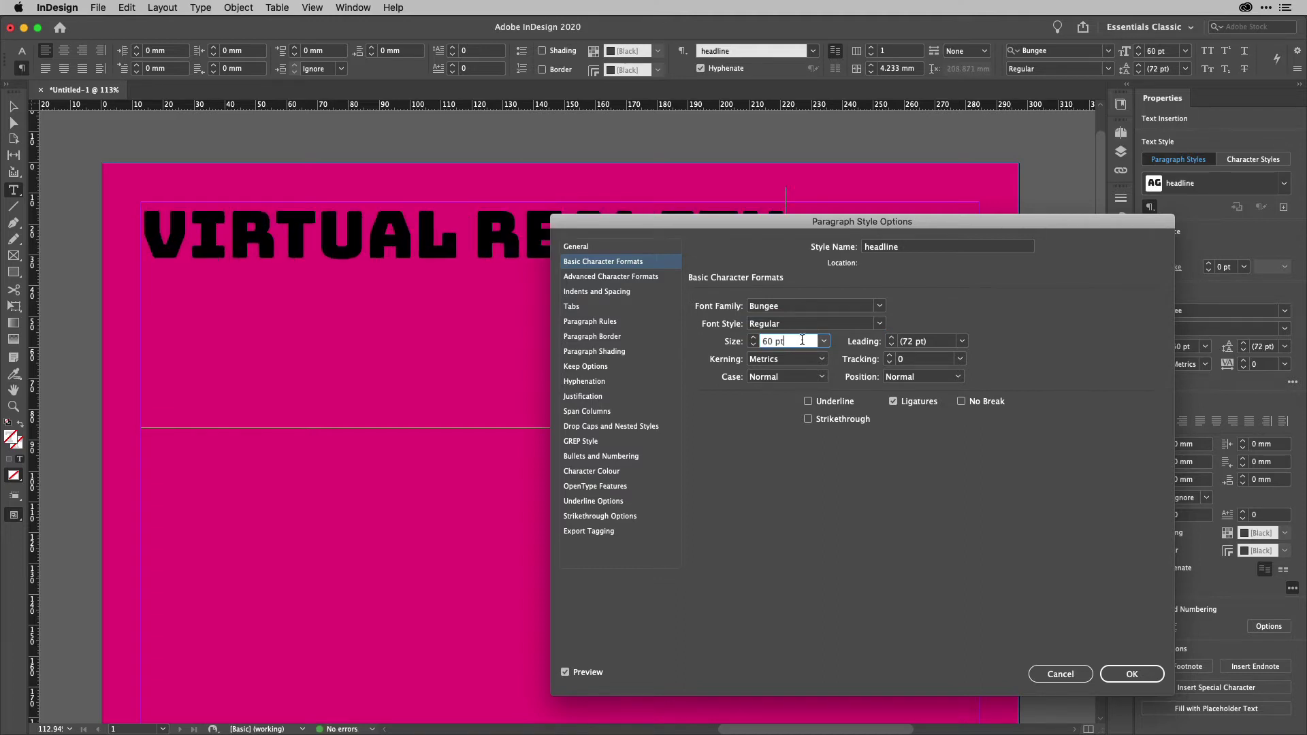
{"action": "key", "text": "shift+Up"}
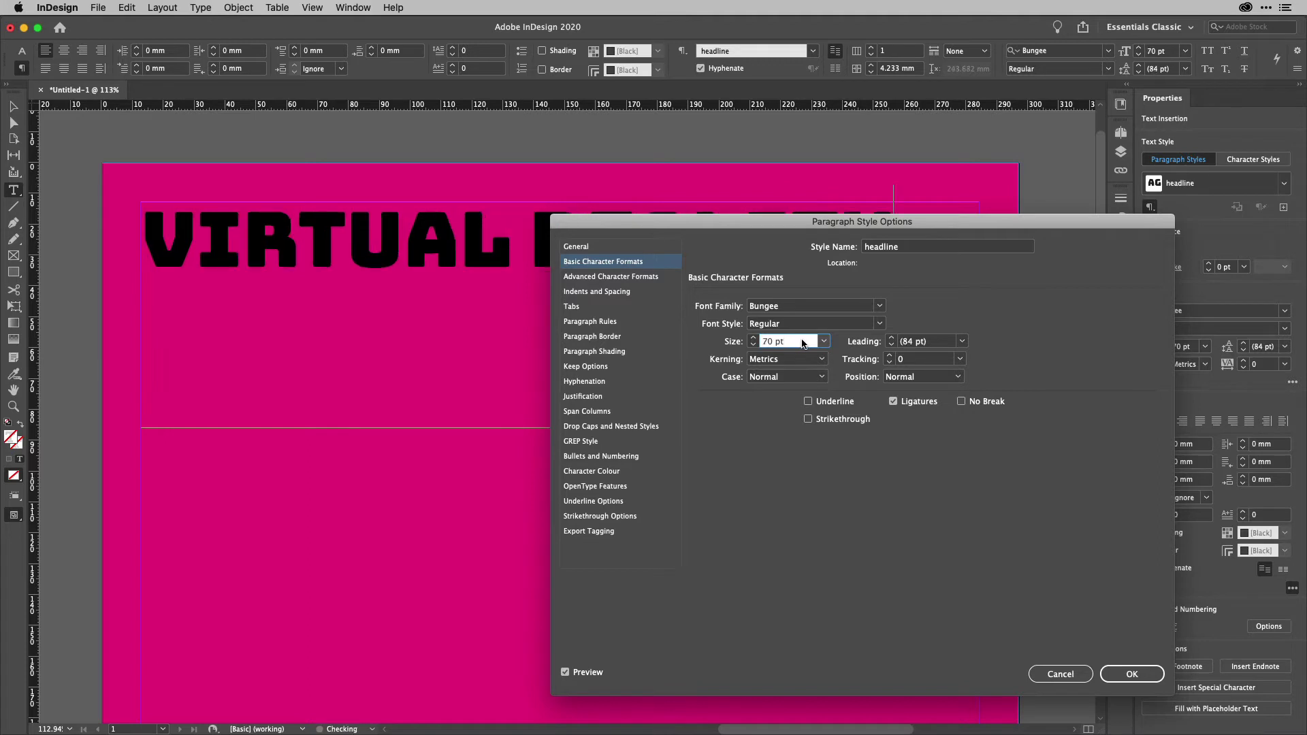
{"action": "left_click_drag", "start_coordinate": [976, 225], "coordinate": [1002, 325]}
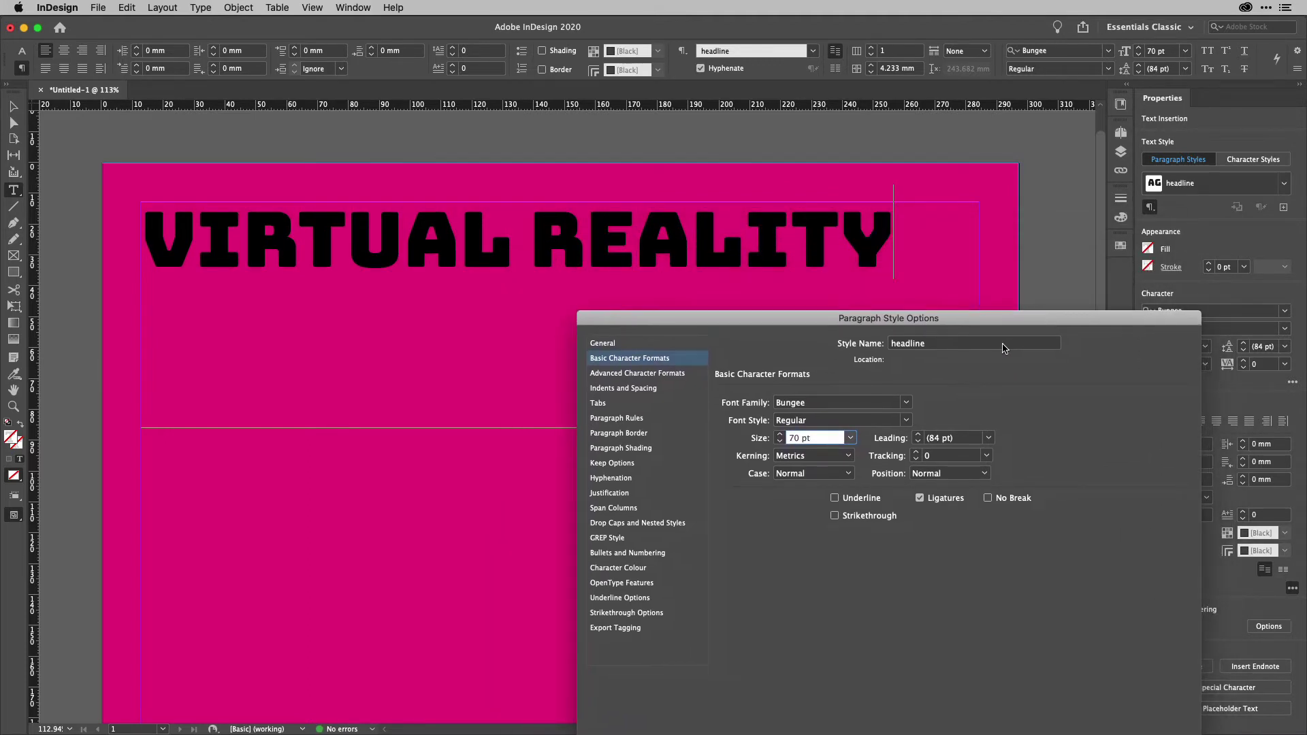
{"action": "key", "text": "shift+Up"}
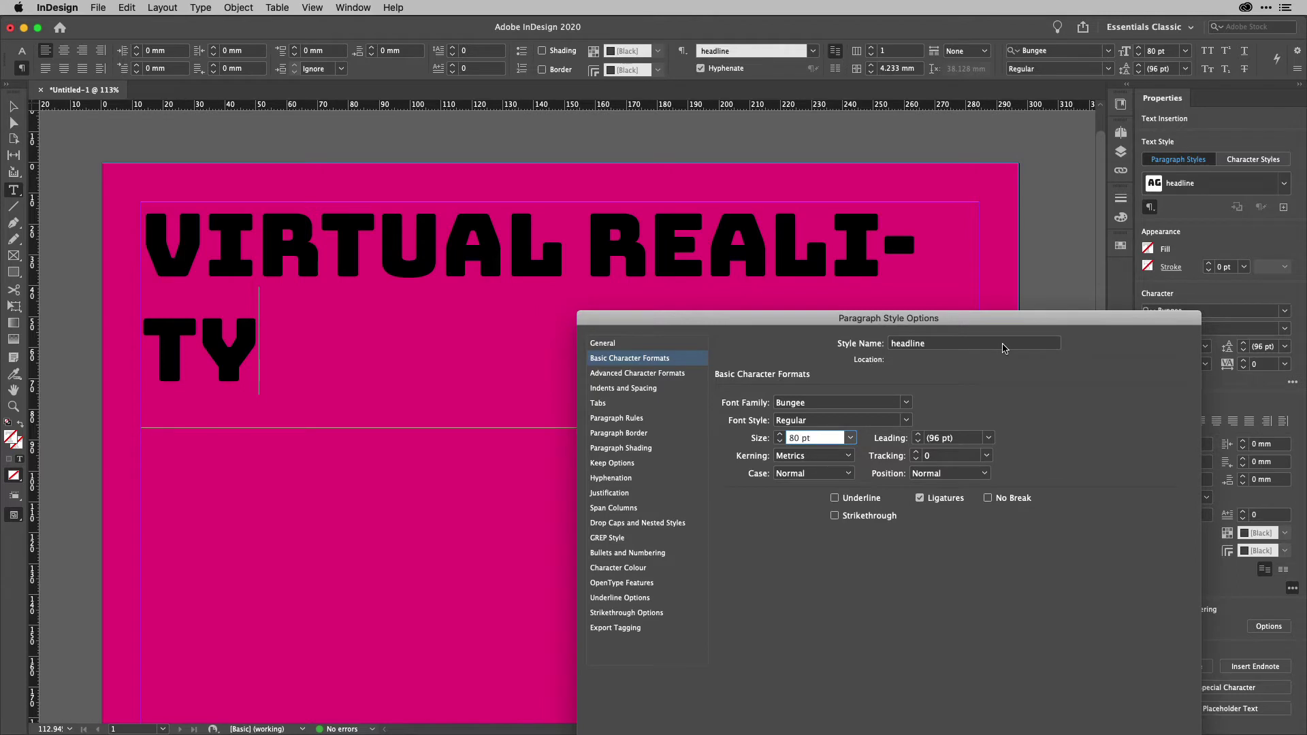
{"action": "key", "text": "Down"}
{"action": "key", "text": "Down"}
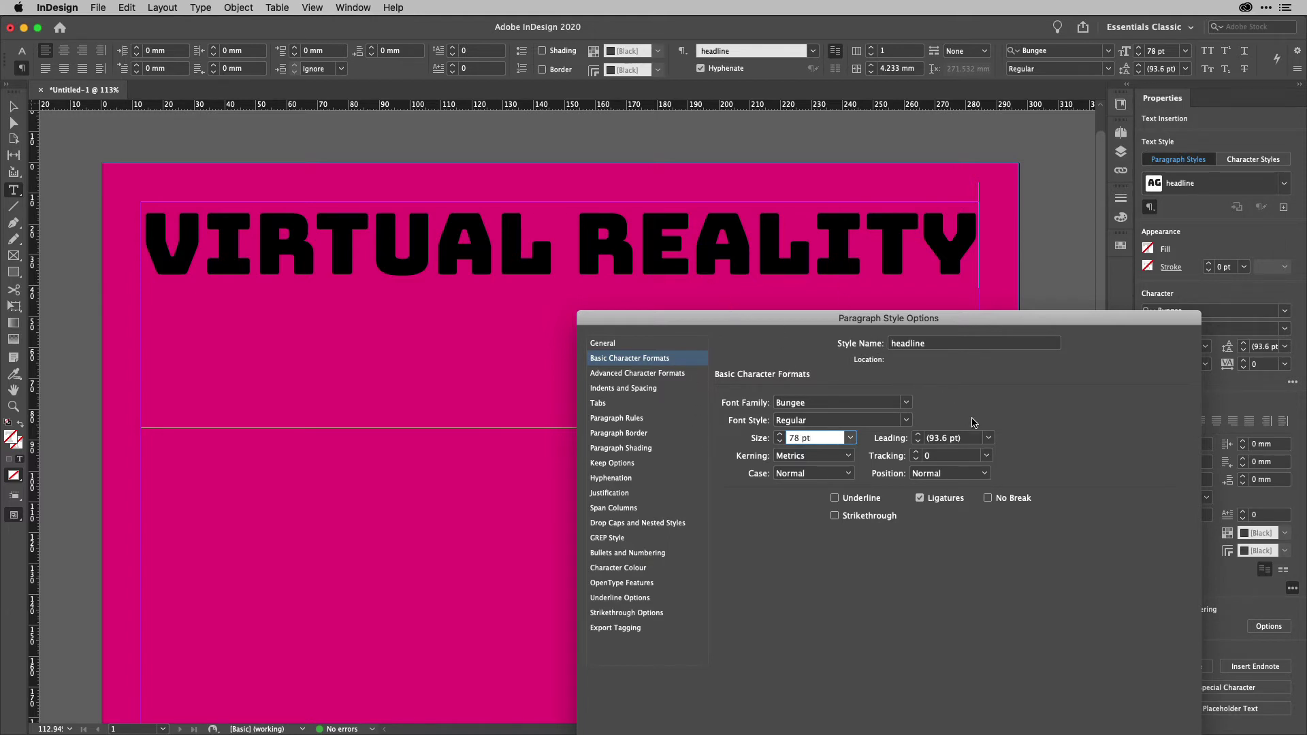
{"action": "left_click", "coordinate": [850, 473]}
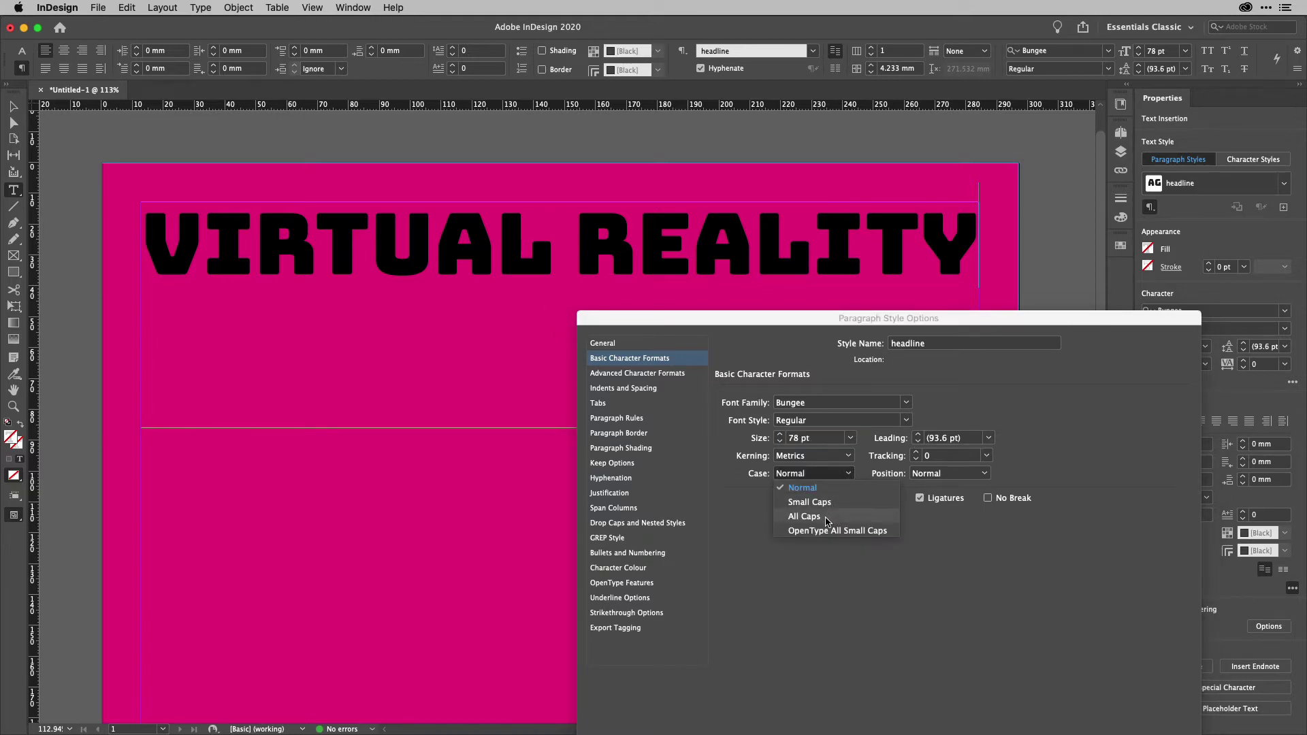
{"action": "left_click", "coordinate": [750, 546]}
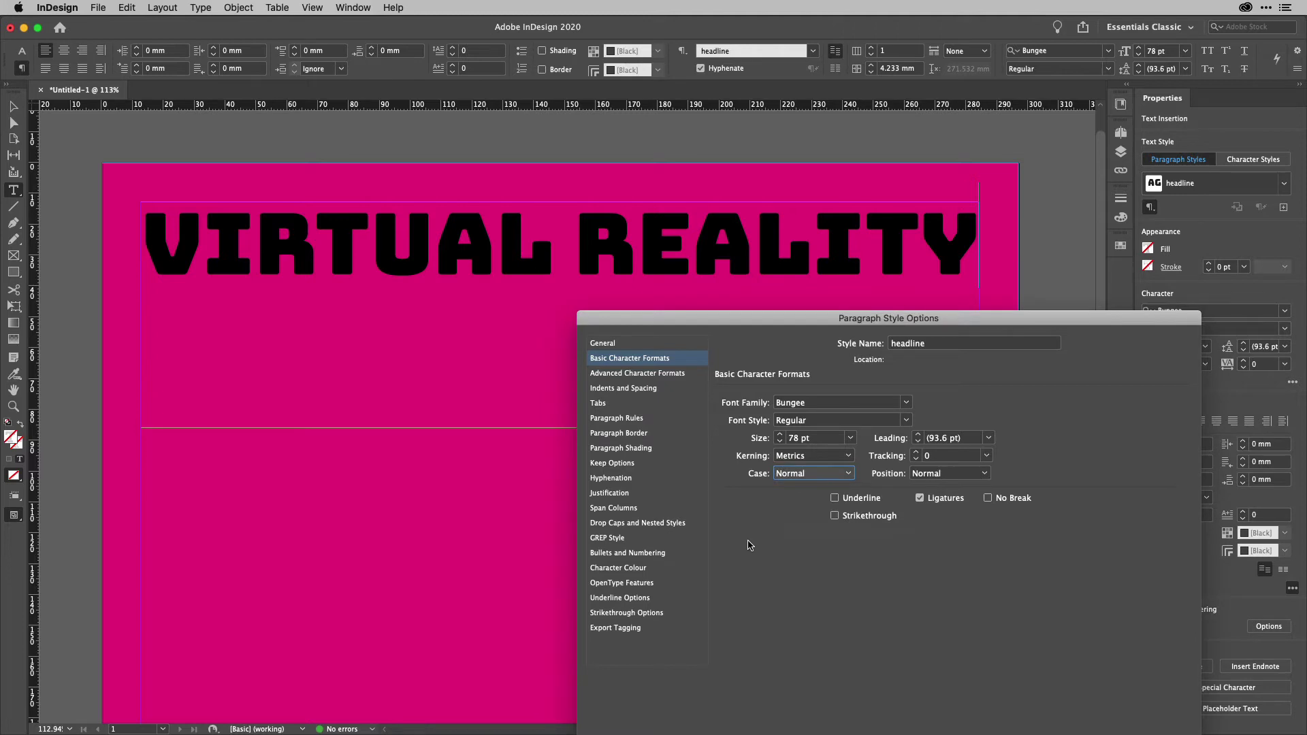
- Set the headline style's alignment to Centre in its indents and spacing settings
{"action": "left_click", "coordinate": [651, 389]}
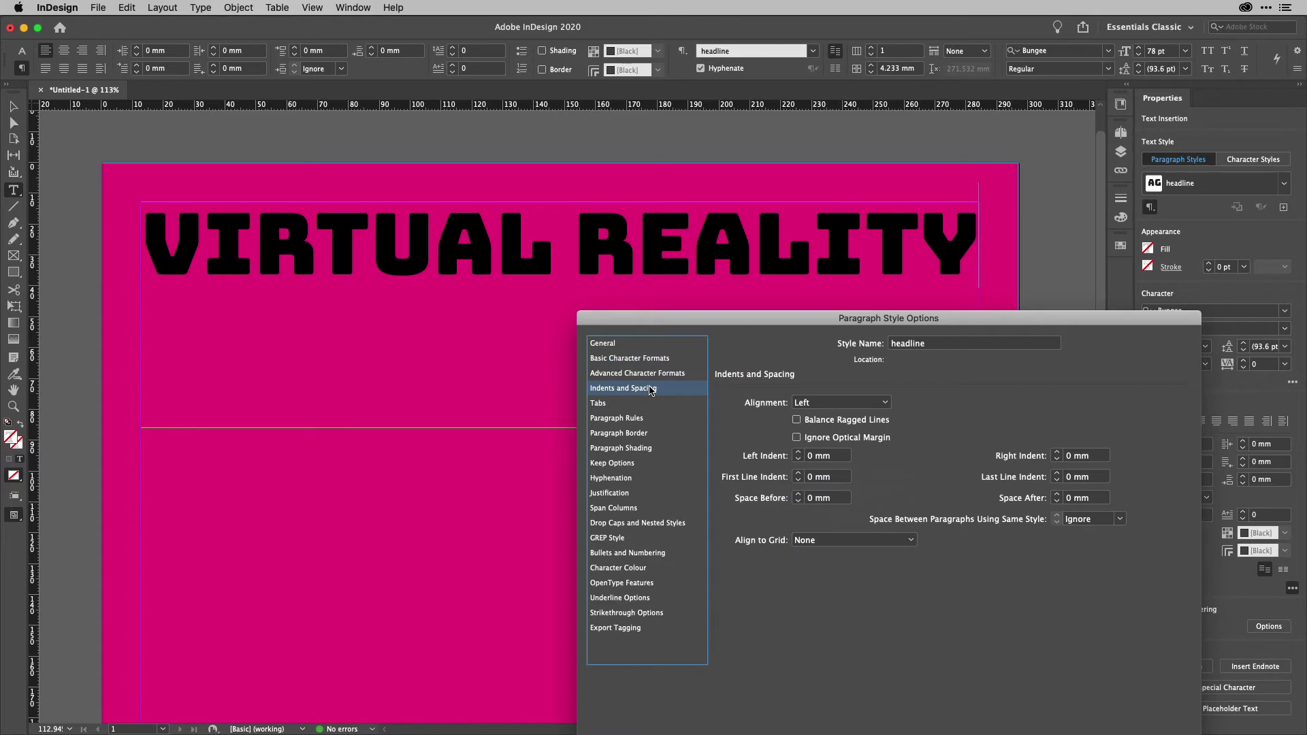
{"action": "left_click", "coordinate": [883, 404]}
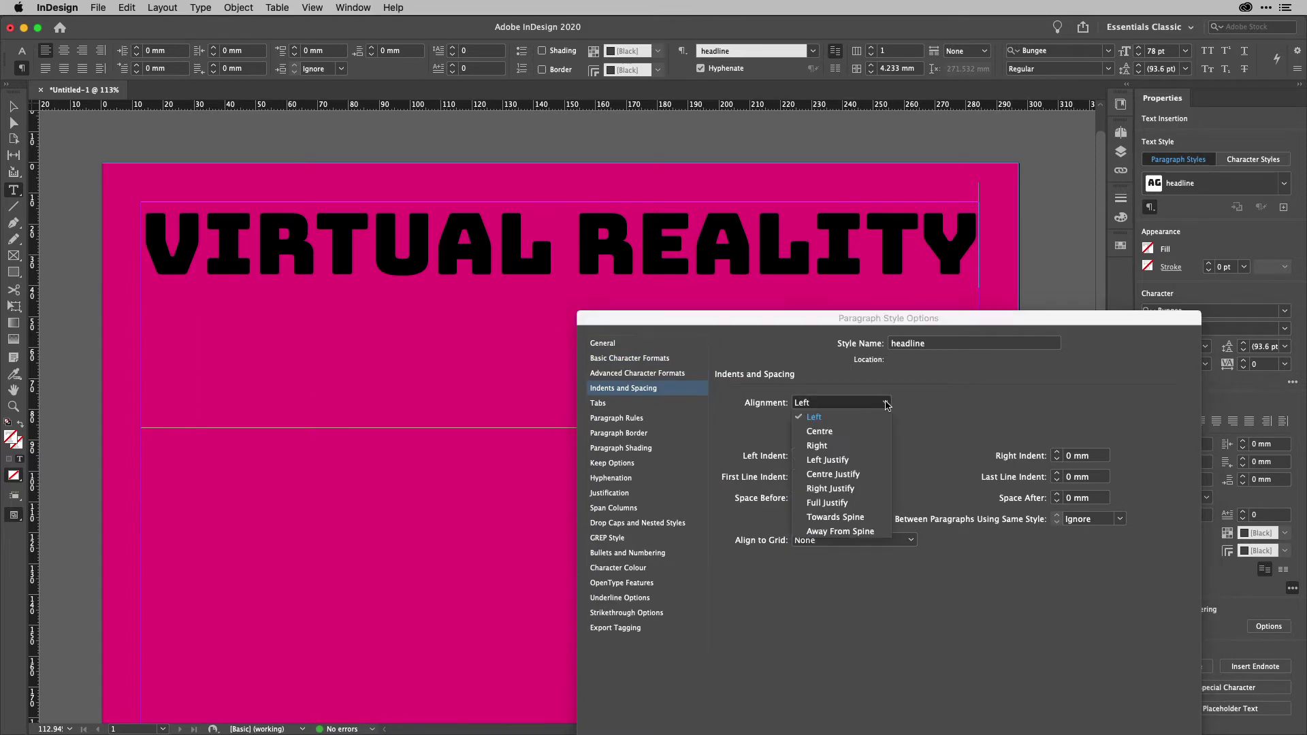
{"action": "left_click", "coordinate": [866, 432]}
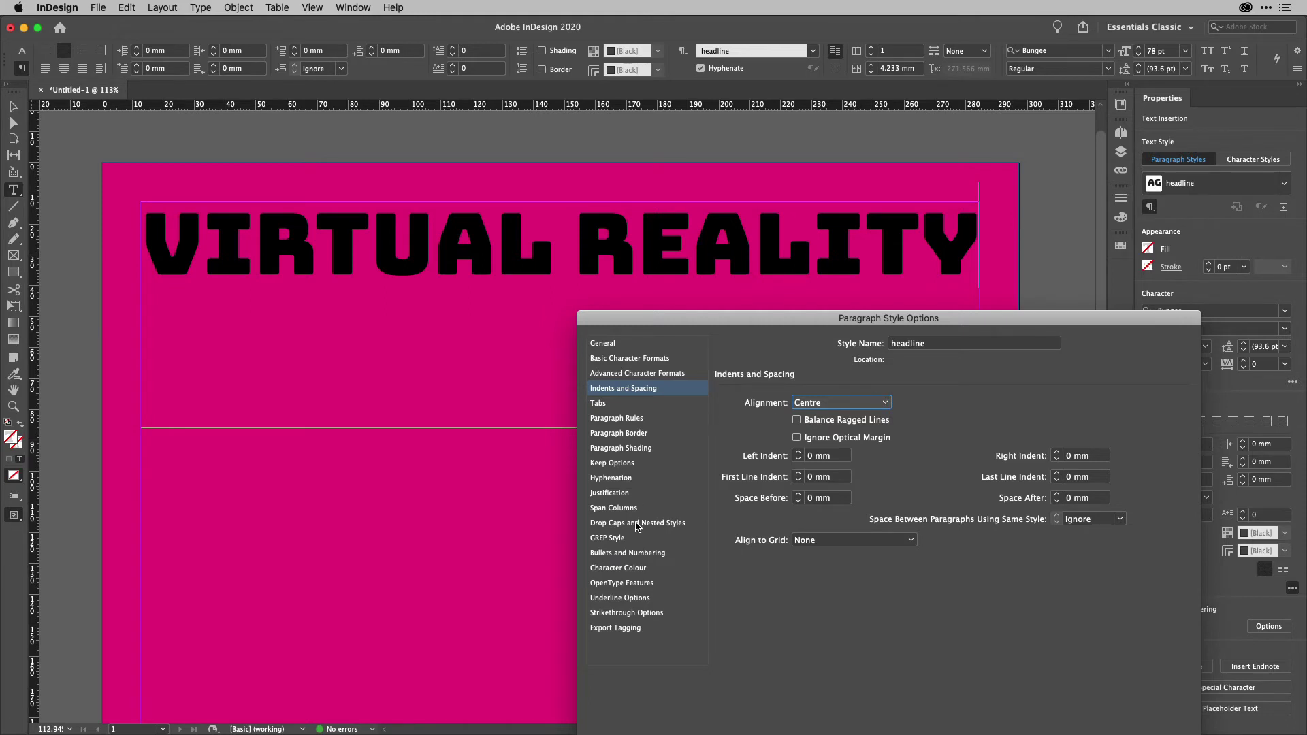
- Give the headline style's character colour no fill and a 2 pt black stroke, and accept the style options
{"action": "left_click", "coordinate": [633, 568]}
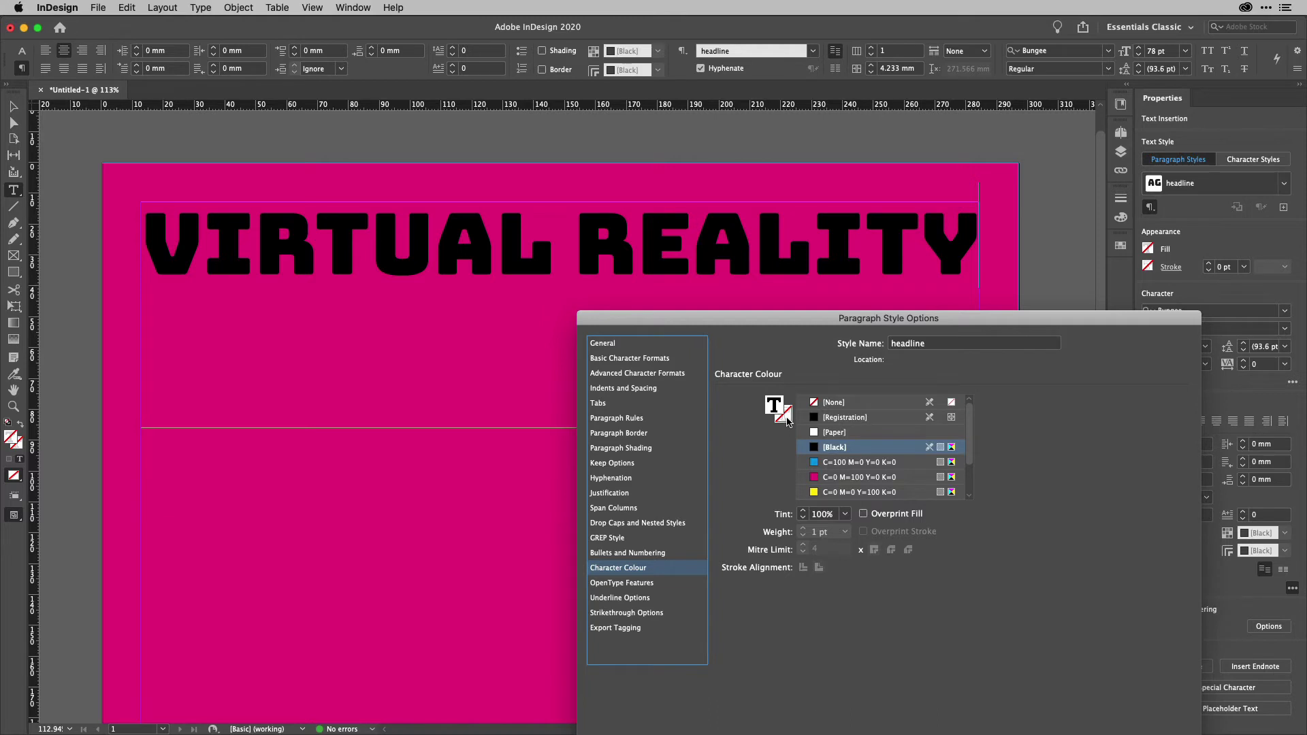
{"action": "left_click", "coordinate": [853, 404]}
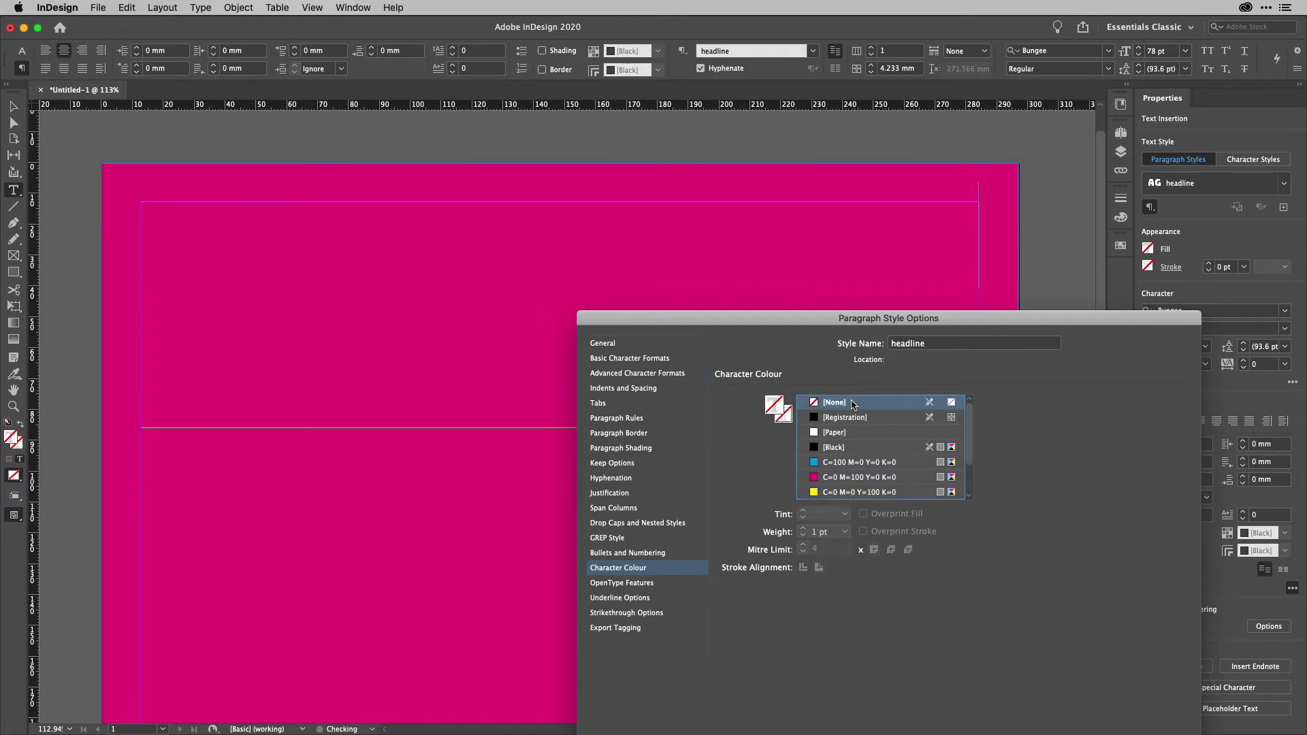
{"action": "left_click", "coordinate": [786, 420]}
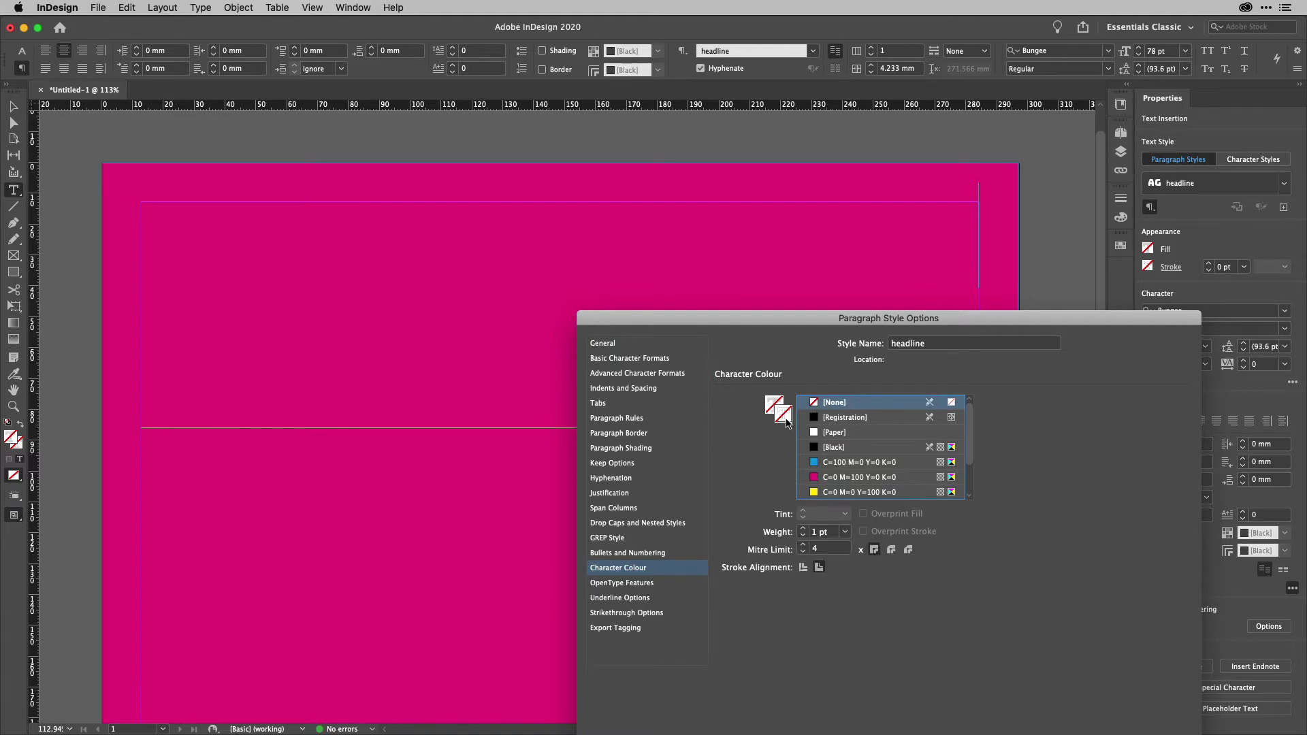
{"action": "left_click", "coordinate": [849, 449]}
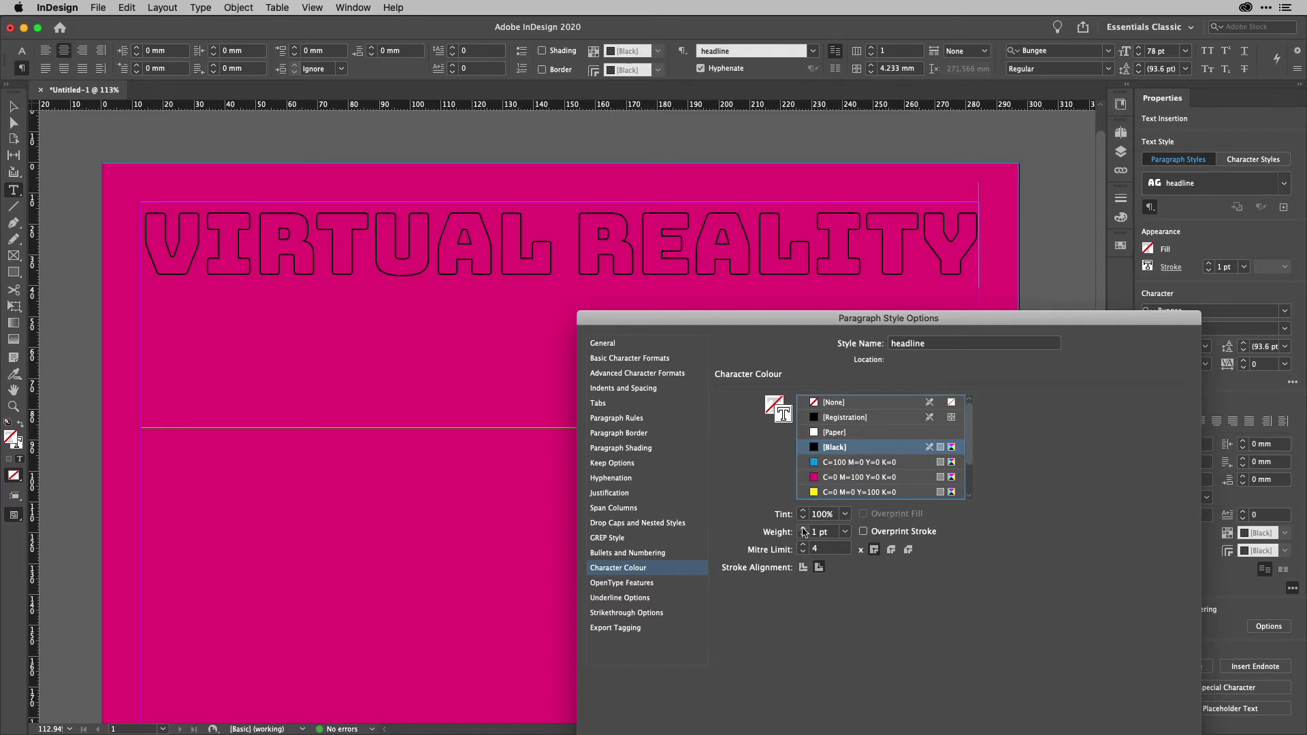
{"action": "left_click", "coordinate": [804, 528]}
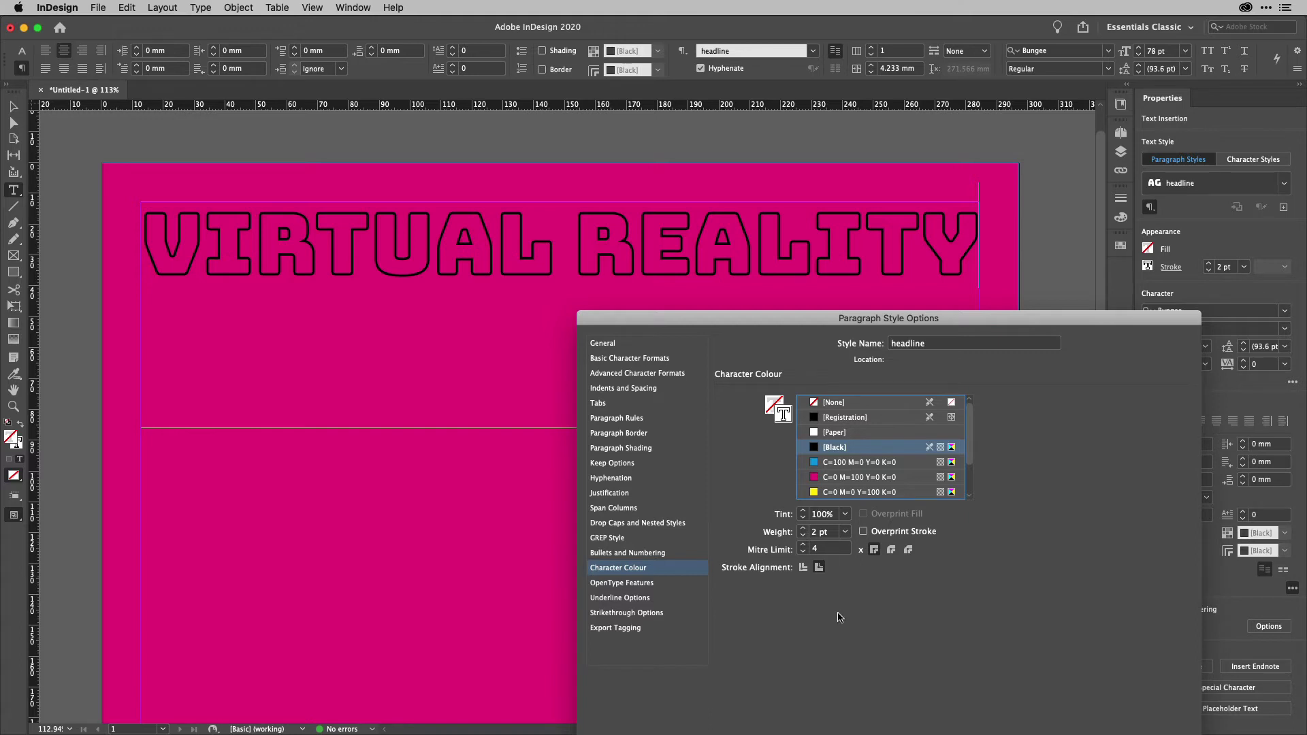
{"action": "left_click_drag", "start_coordinate": [1035, 320], "coordinate": [994, 176]}
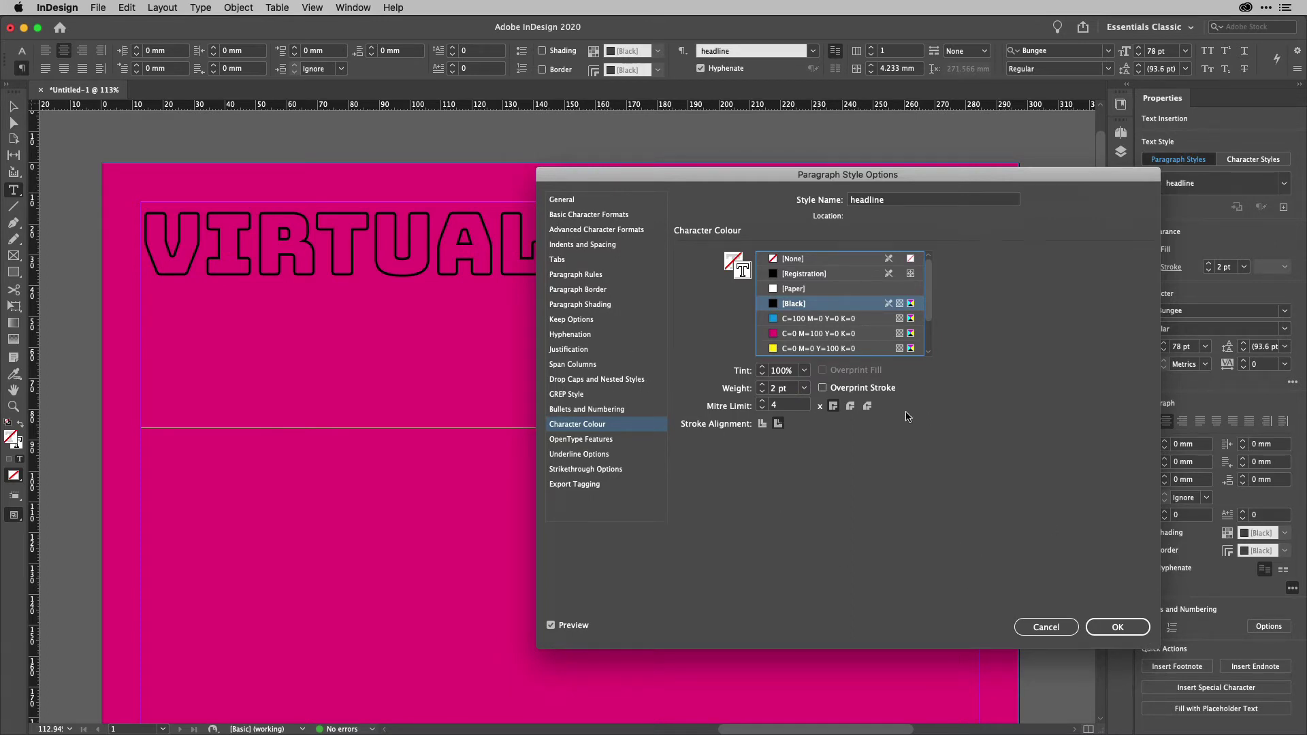
{"action": "left_click", "coordinate": [1119, 626]}
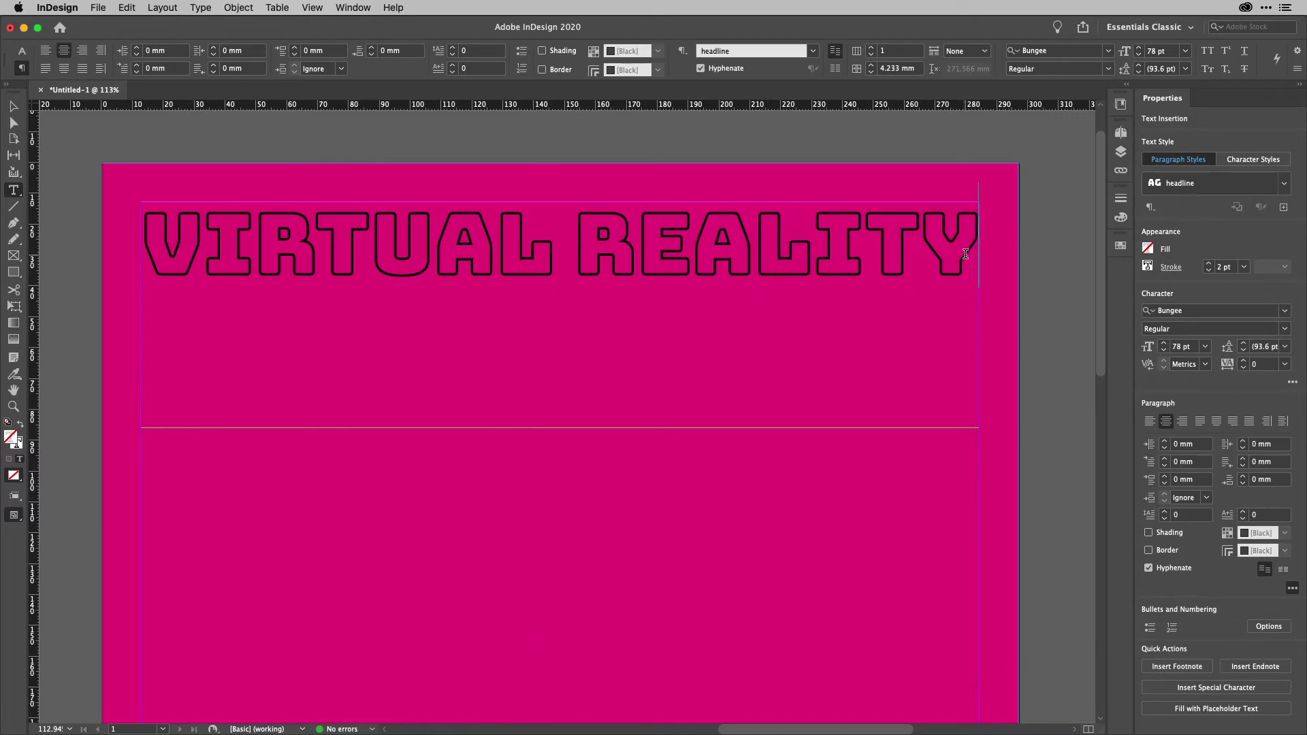
- Create a character style named solidfill from the whole selected title text
{"action": "left_click_drag", "start_coordinate": [965, 254], "coordinate": [146, 262]}
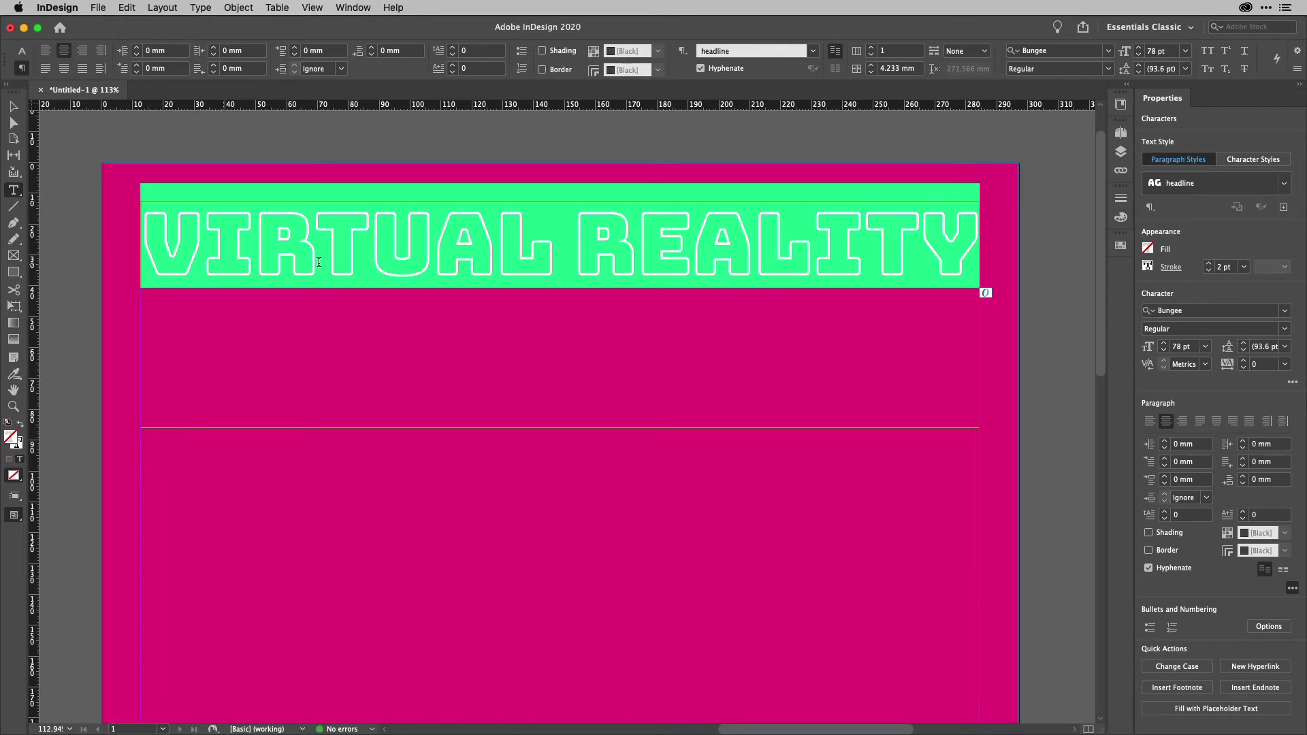
{"action": "left_click", "coordinate": [1254, 161]}
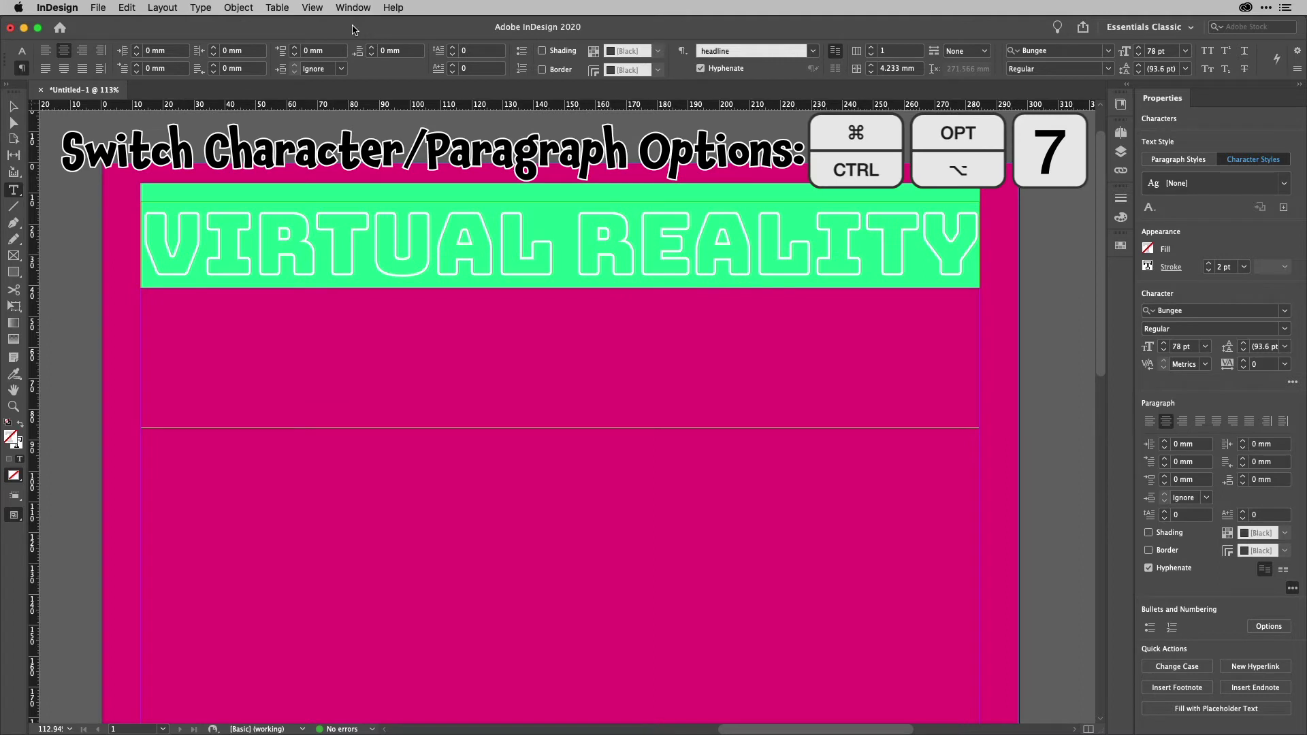
{"action": "key", "text": "super+alt+7"}
{"action": "key", "text": "super+alt+7"}
{"action": "key", "text": "super+alt+7"}
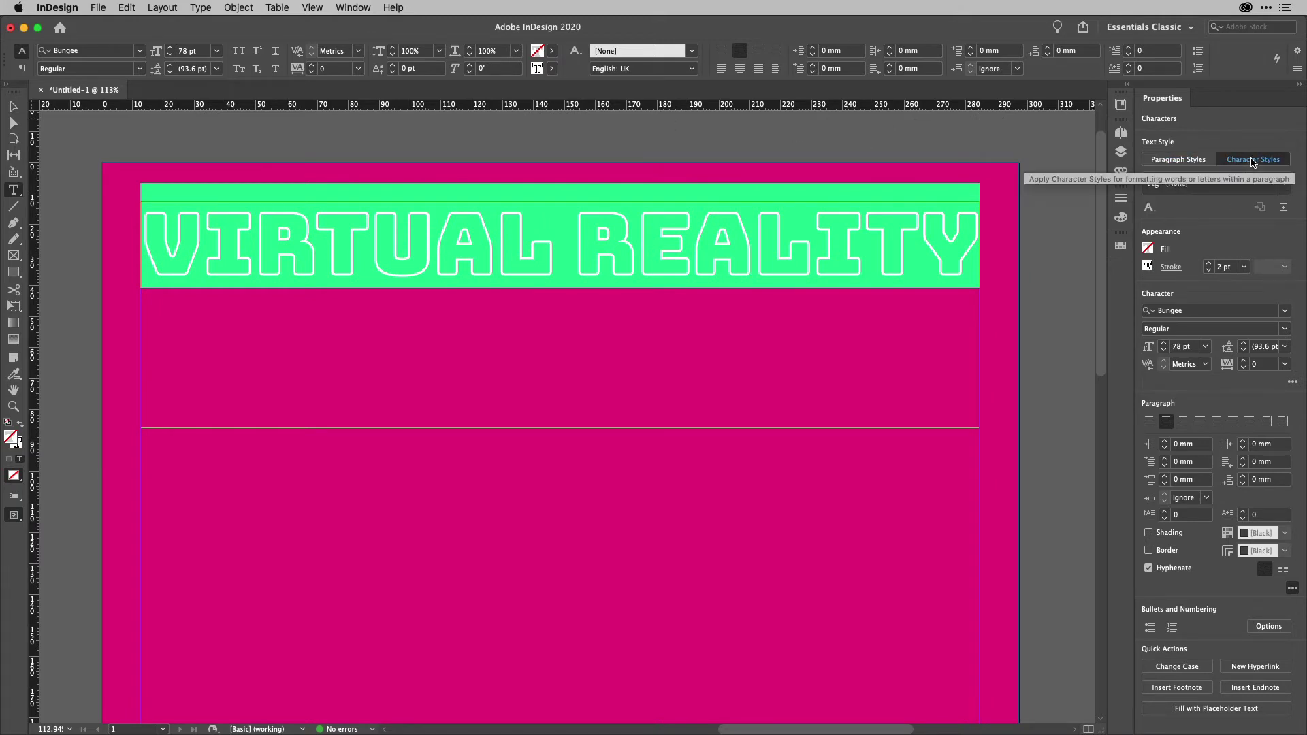
{"action": "left_click", "coordinate": [1283, 208]}
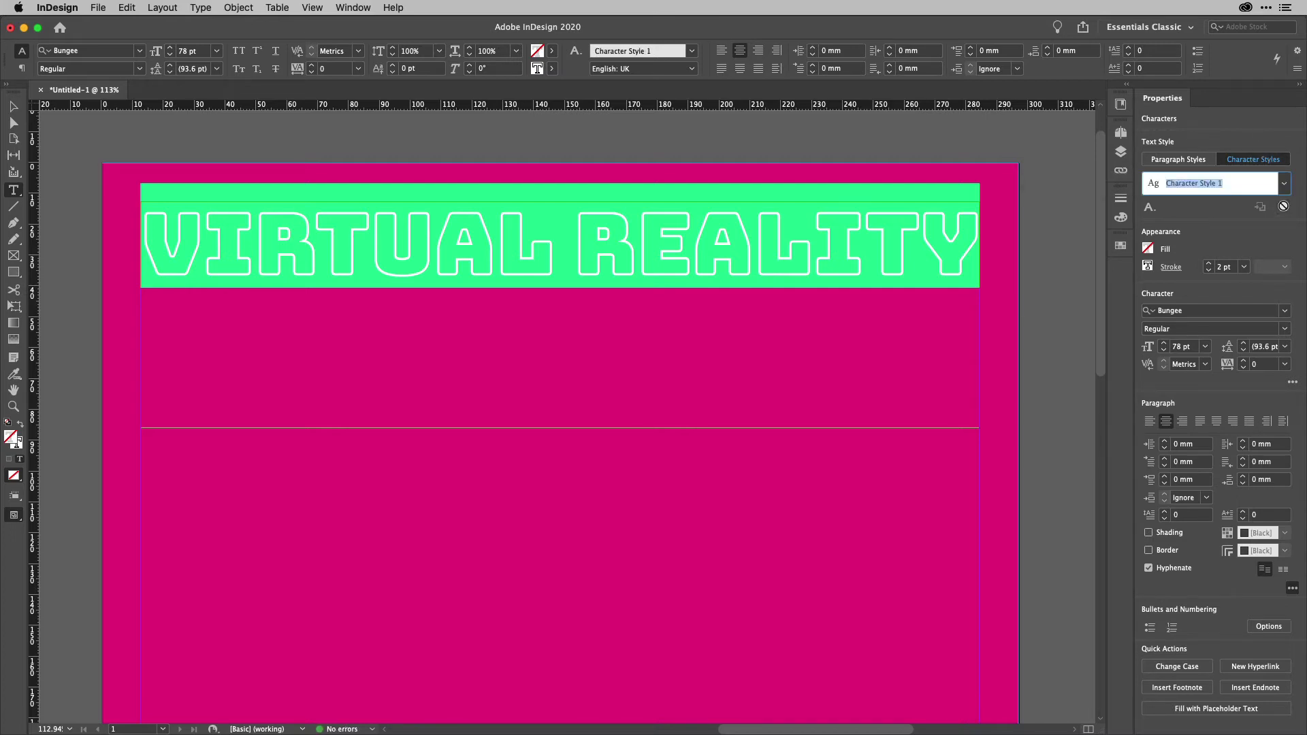
{"action": "type", "text": "solidfill"}
{"action": "key", "text": "Return"}
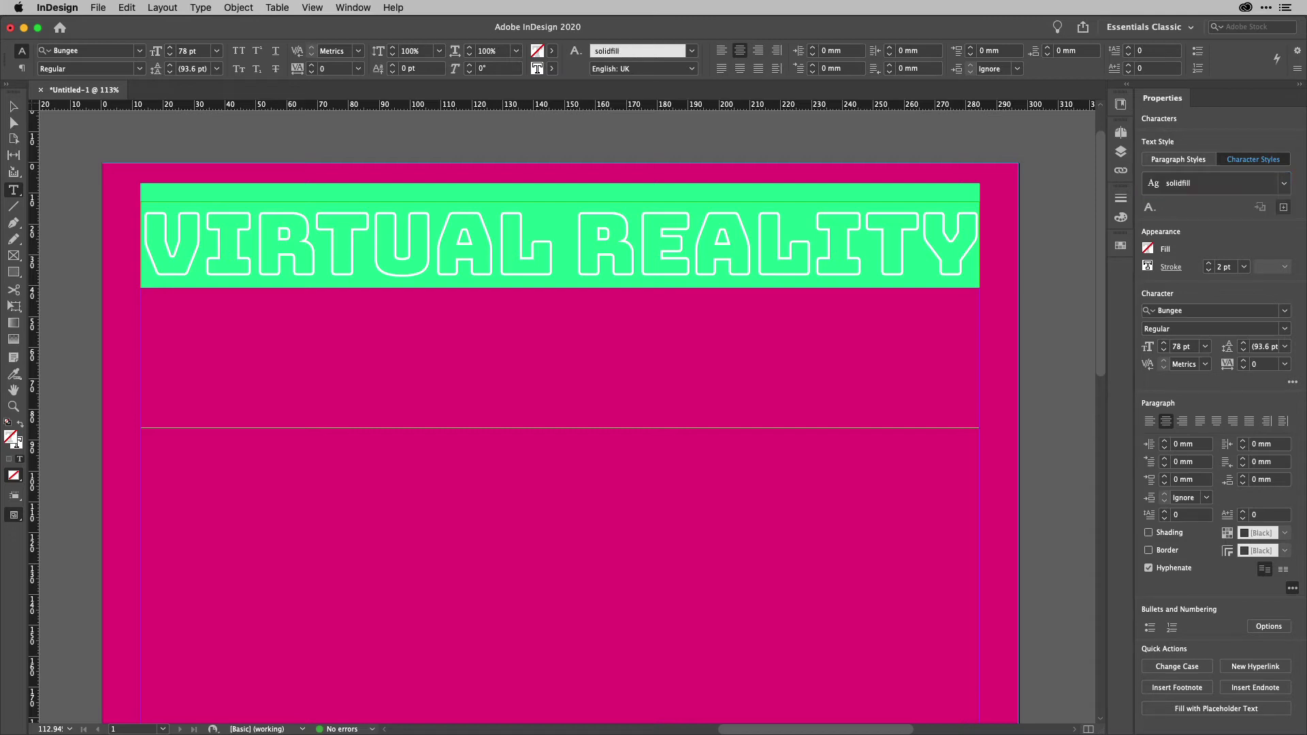
- Set the solidfill character style's fill colour to [Paper] with preview on, and accept the style options
{"action": "left_click", "coordinate": [1149, 208]}
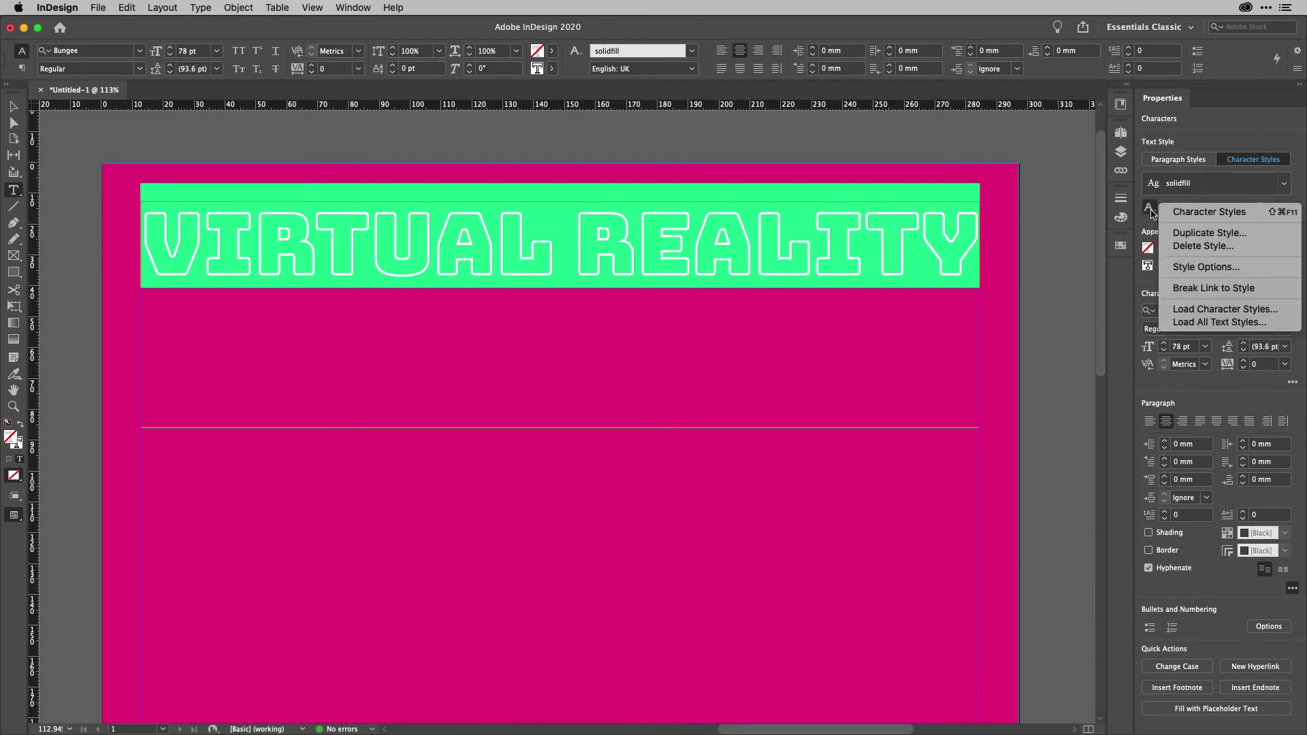
{"action": "left_click", "coordinate": [1187, 267]}
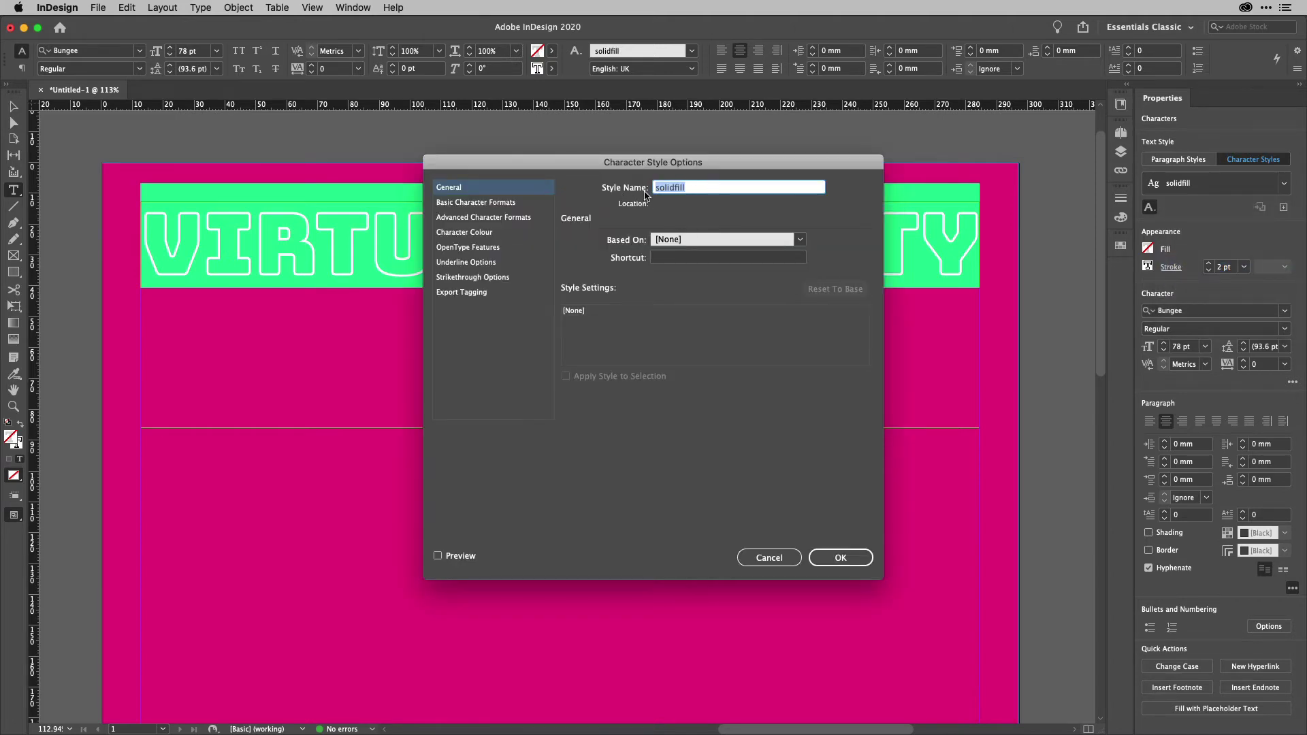
{"action": "left_click", "coordinate": [457, 557]}
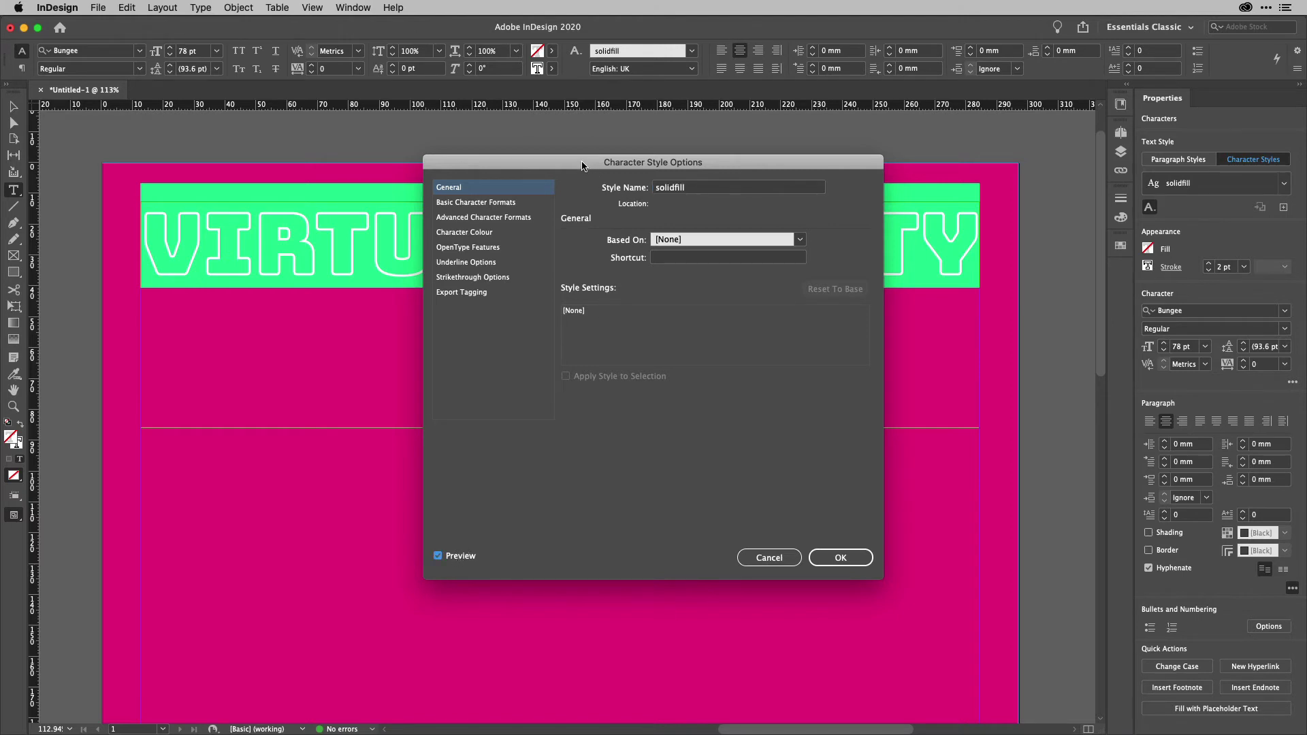
{"action": "left_click_drag", "start_coordinate": [582, 166], "coordinate": [712, 297]}
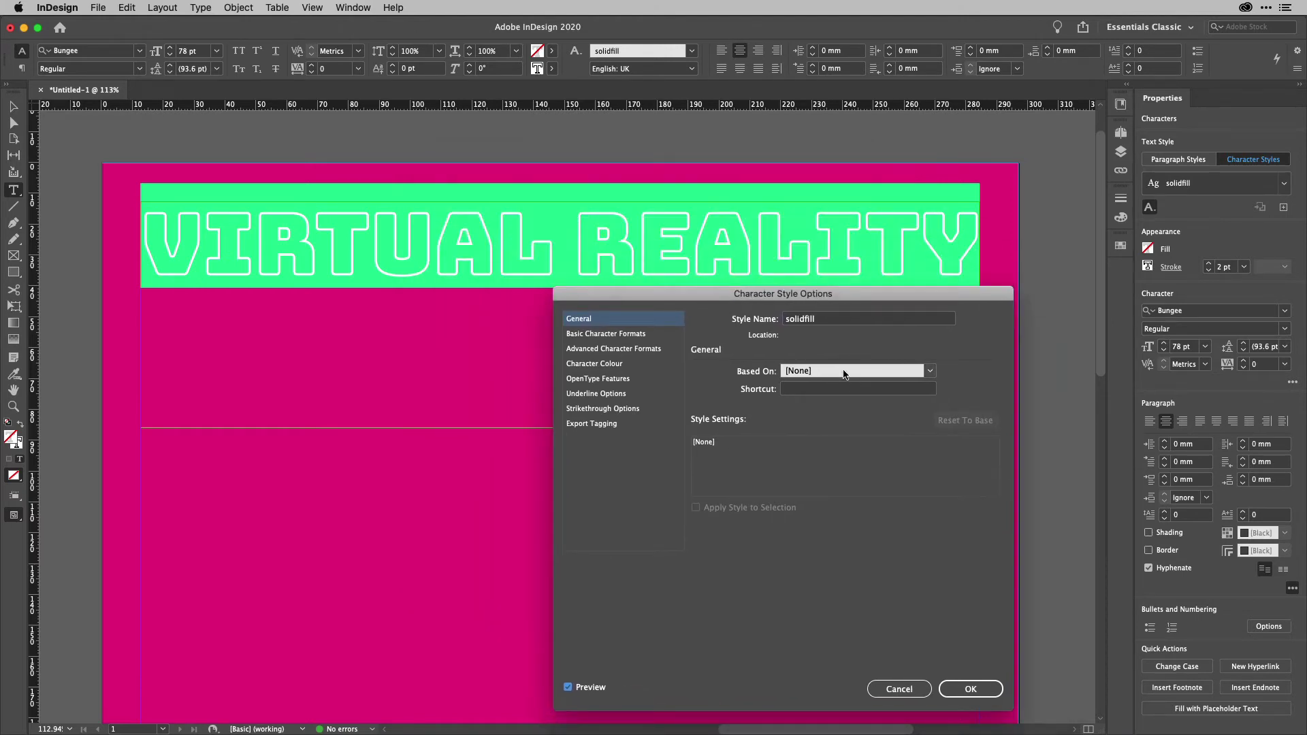
{"action": "left_click", "coordinate": [612, 366]}
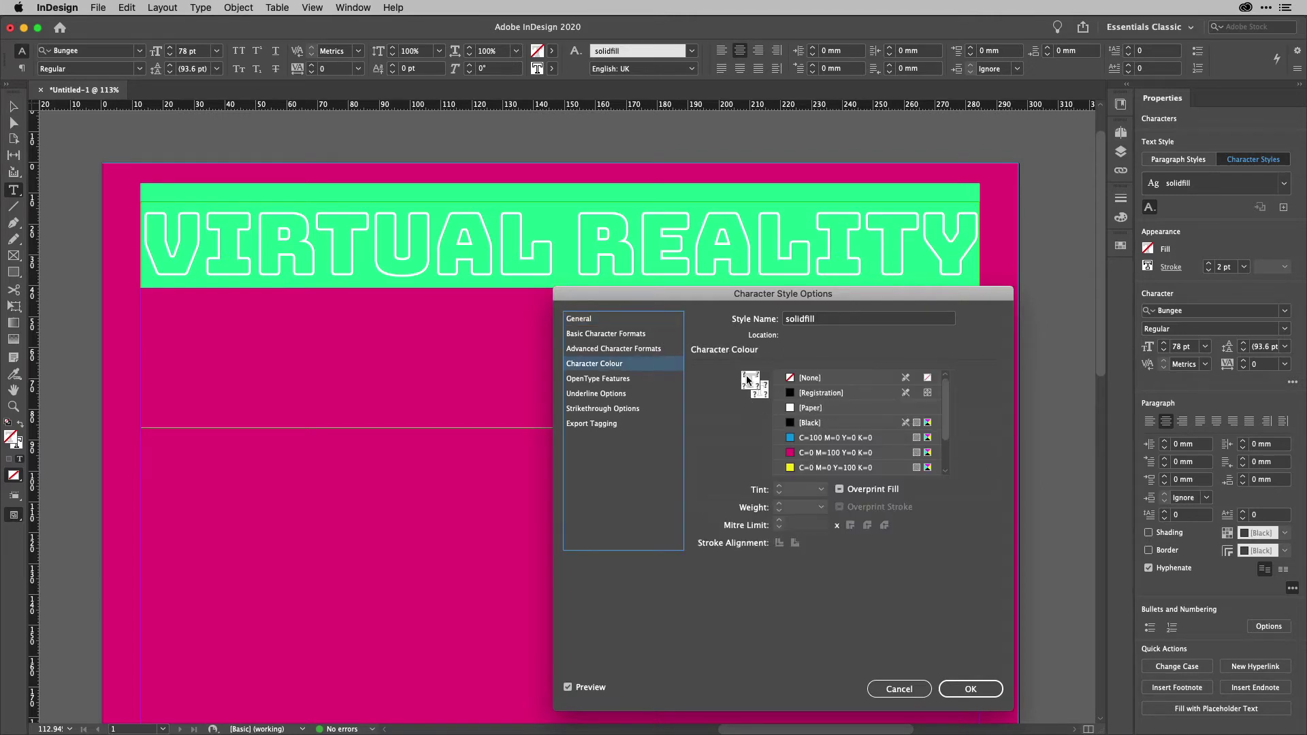
{"action": "left_click", "coordinate": [825, 408]}
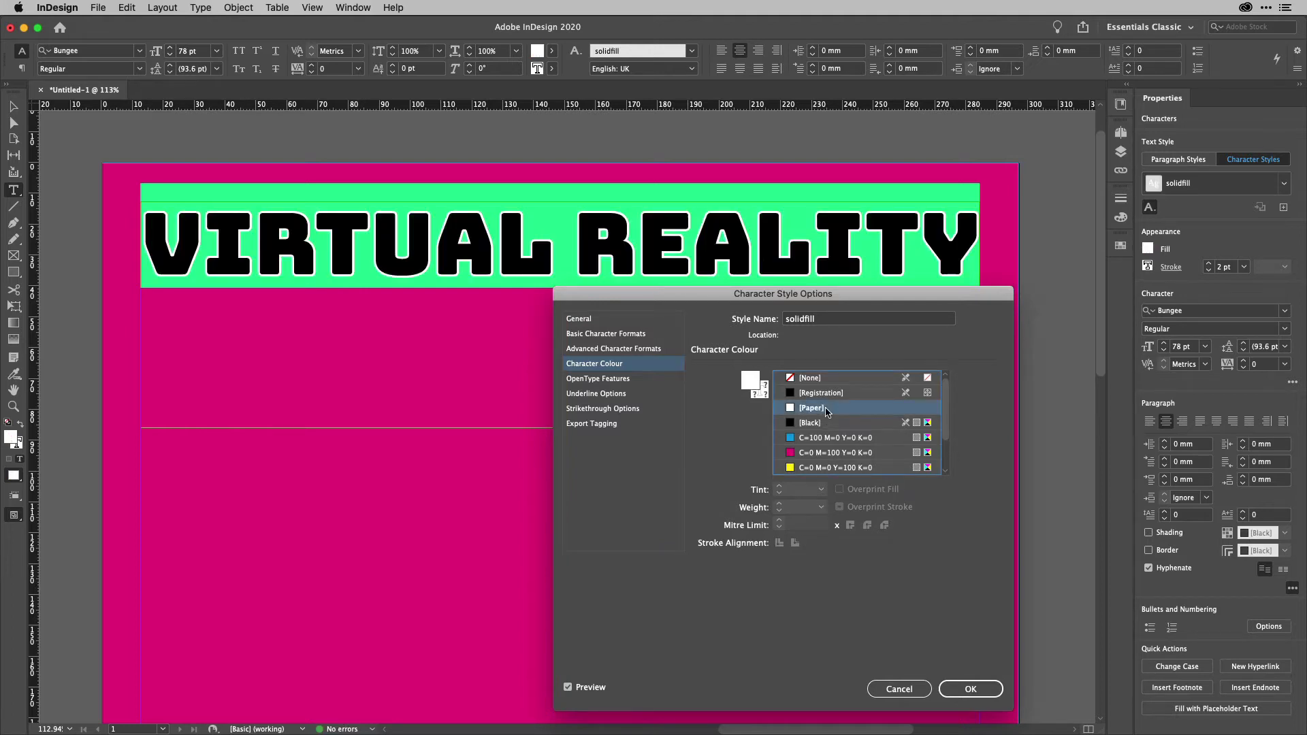
{"action": "scroll", "coordinate": [860, 437], "scroll_direction": "down", "scroll_amount": 2}
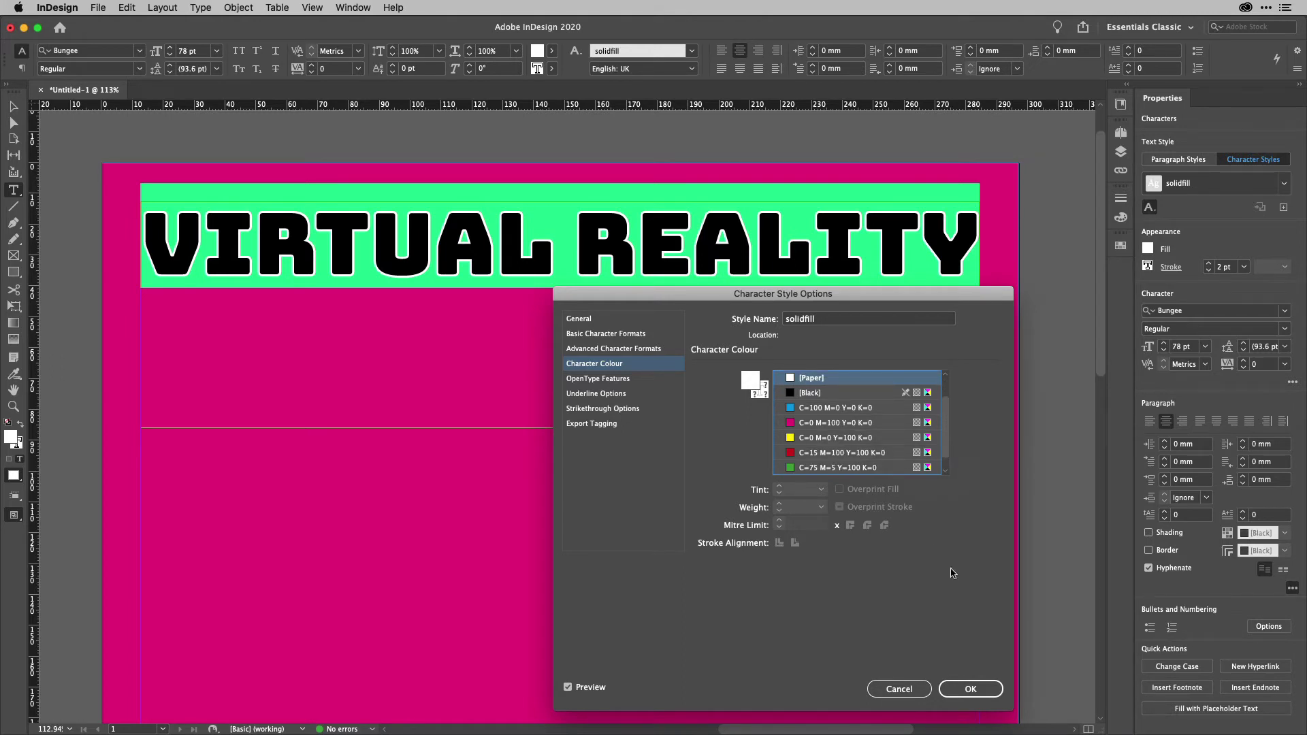
{"action": "left_click", "coordinate": [974, 686]}
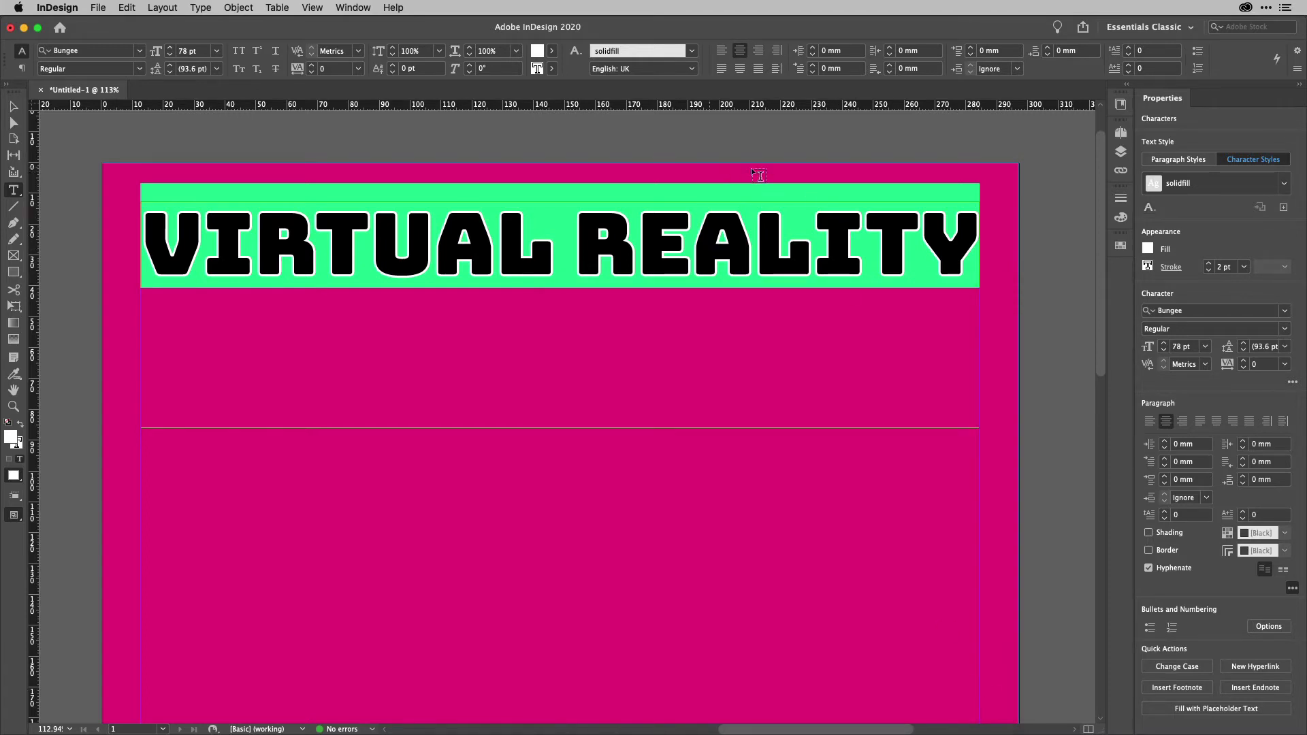
- Remove the solidfill style from the whole title by applying the [None] character style
{"action": "left_click", "coordinate": [750, 230]}
{"action": "key", "text": "super+a"}
{"action": "left_click", "coordinate": [1284, 184]}
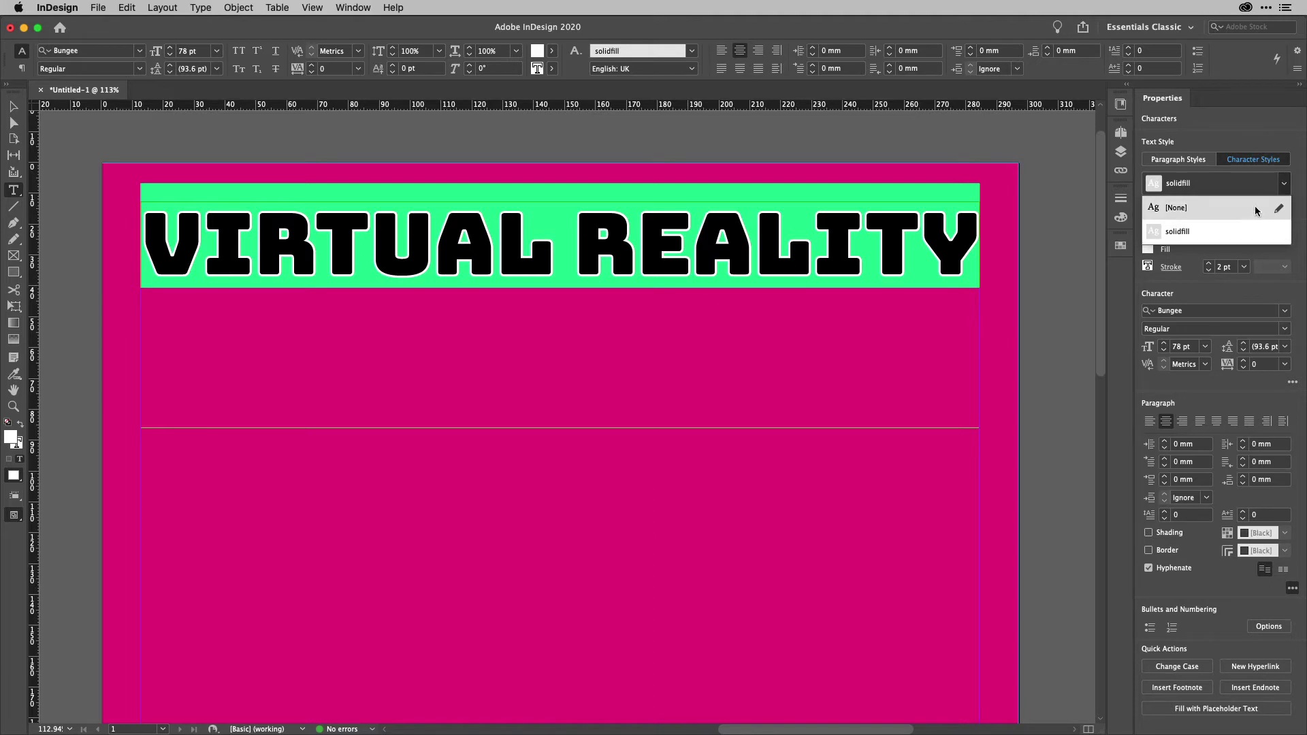
{"action": "left_click", "coordinate": [1233, 211]}
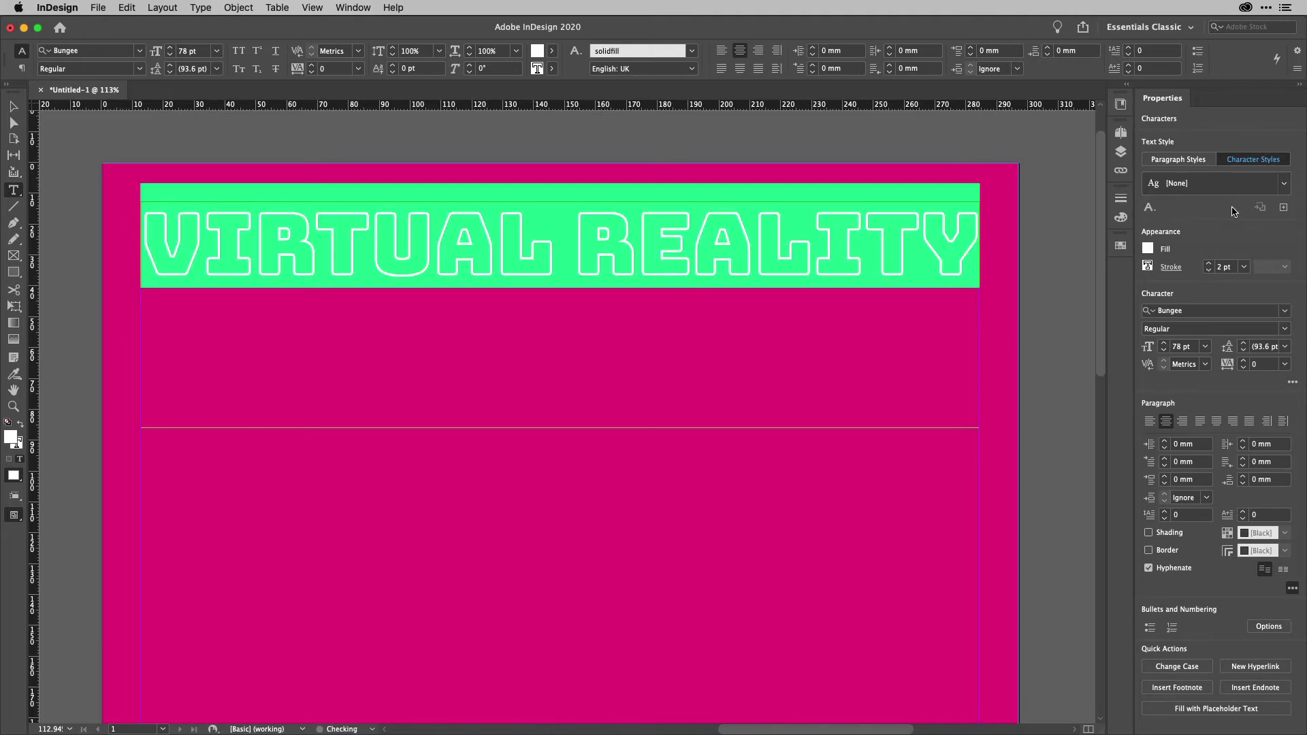
- Fit the title's text frame to its content and deselect it
{"action": "left_click", "coordinate": [12, 106]}
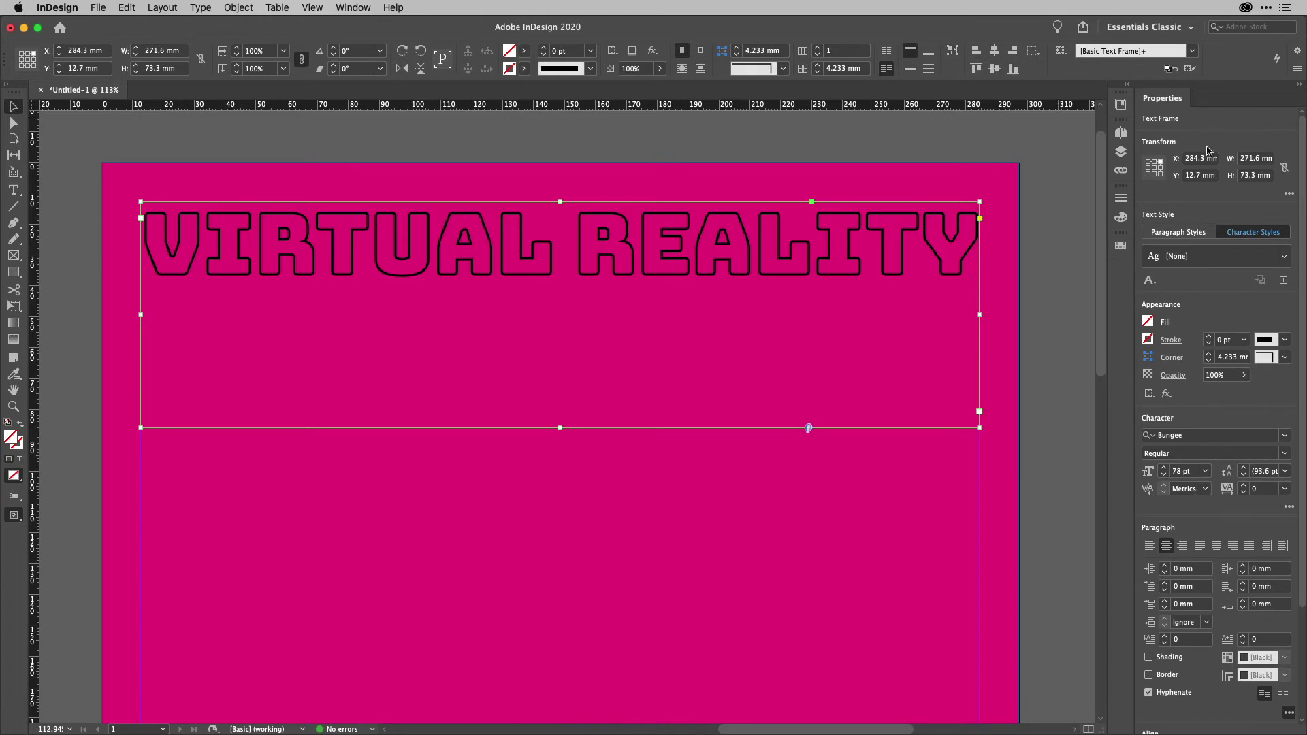
{"action": "left_click", "coordinate": [245, 9]}
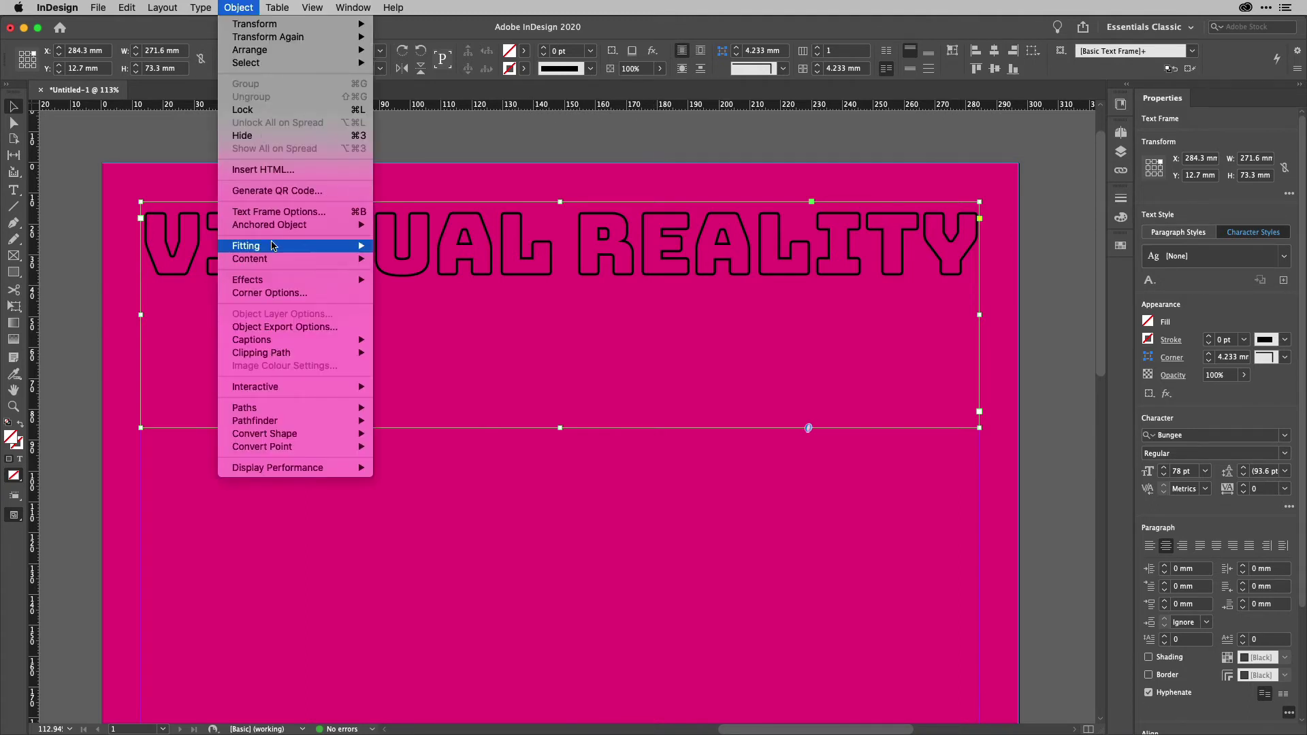
{"action": "mouse_move", "coordinate": [273, 249]}
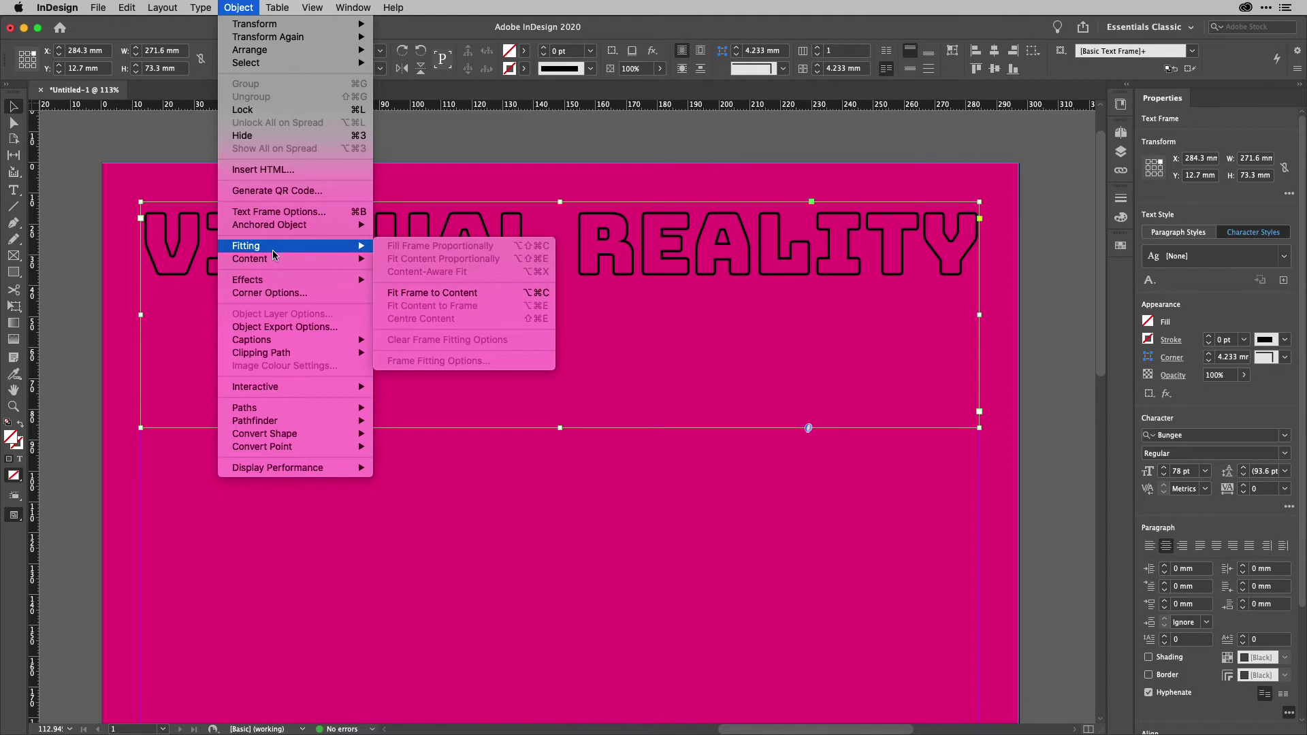
{"action": "left_click", "coordinate": [440, 293]}
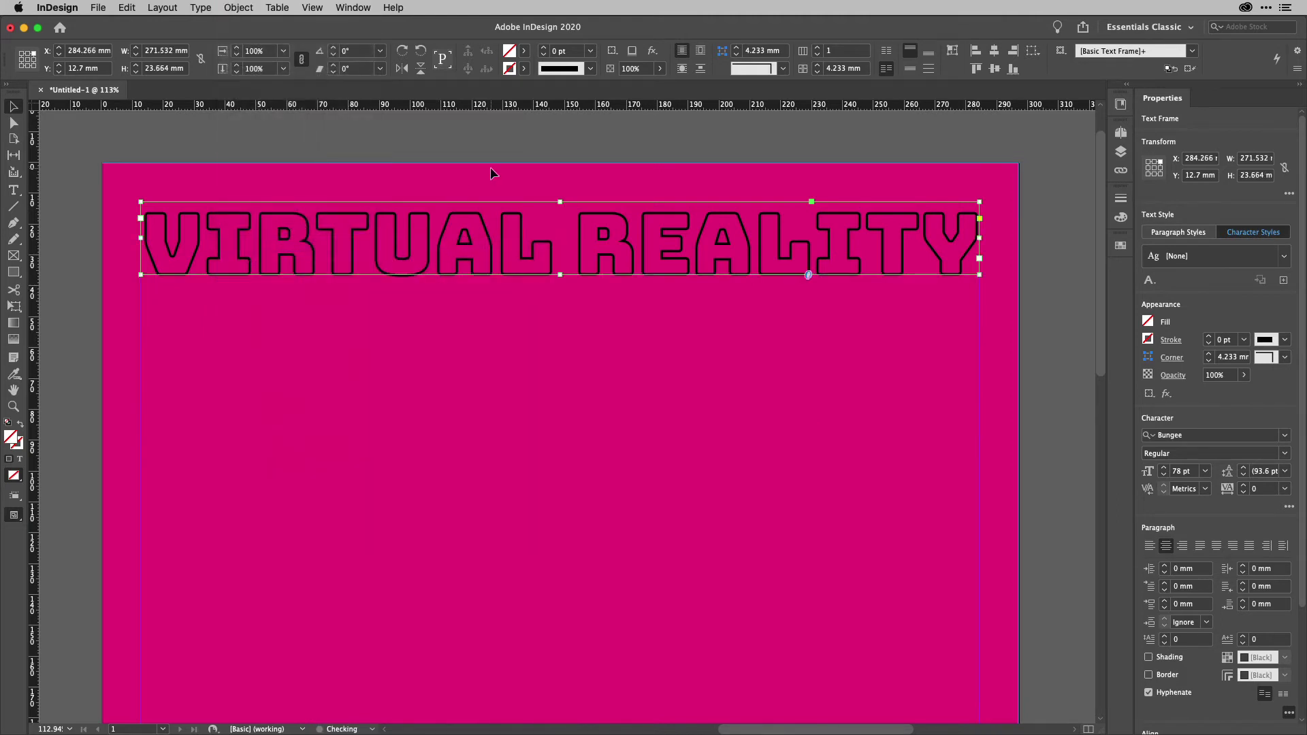
{"action": "left_click", "coordinate": [485, 151]}
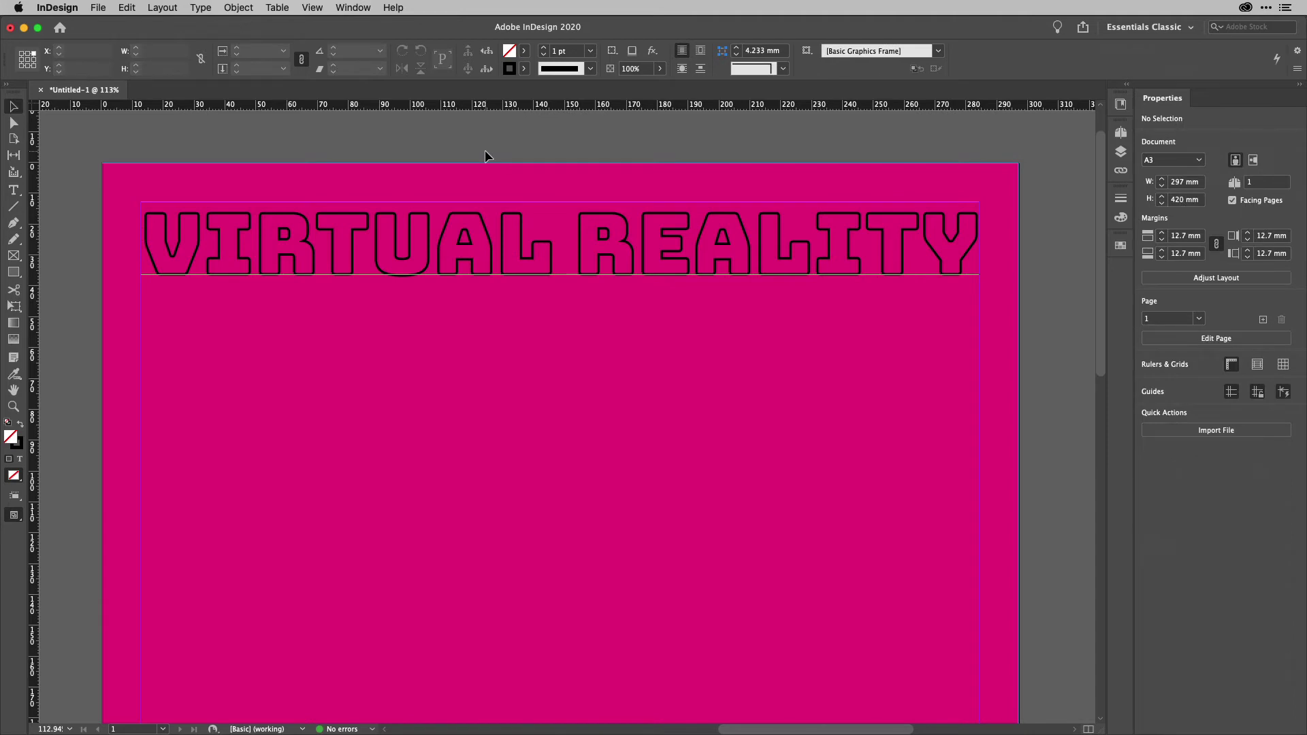
- Move the title frame straight down the page so it rests on the bottom margin
{"action": "key", "text": "super+0"}
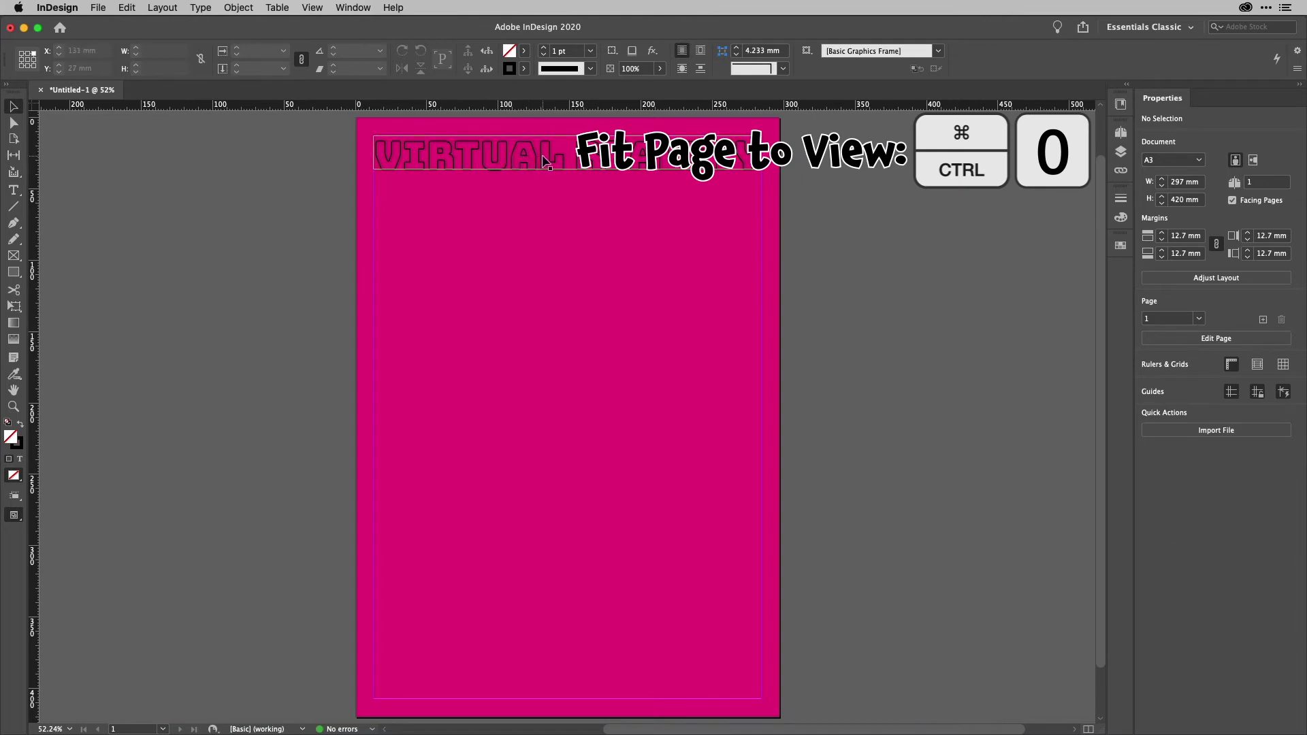
{"action": "left_click_drag", "start_coordinate": [551, 164], "coordinate": [551, 692]}
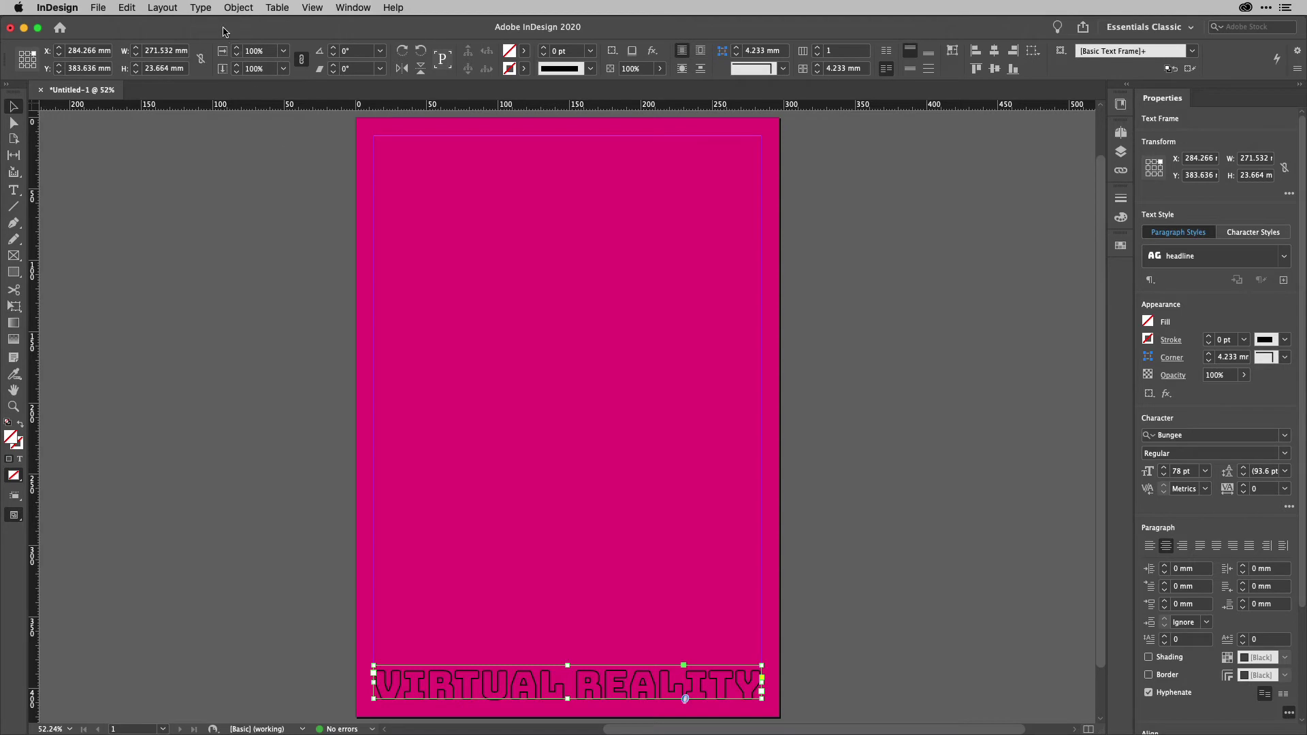
- Start a new text variable and set its type to Custom Text
{"action": "left_click", "coordinate": [202, 8]}
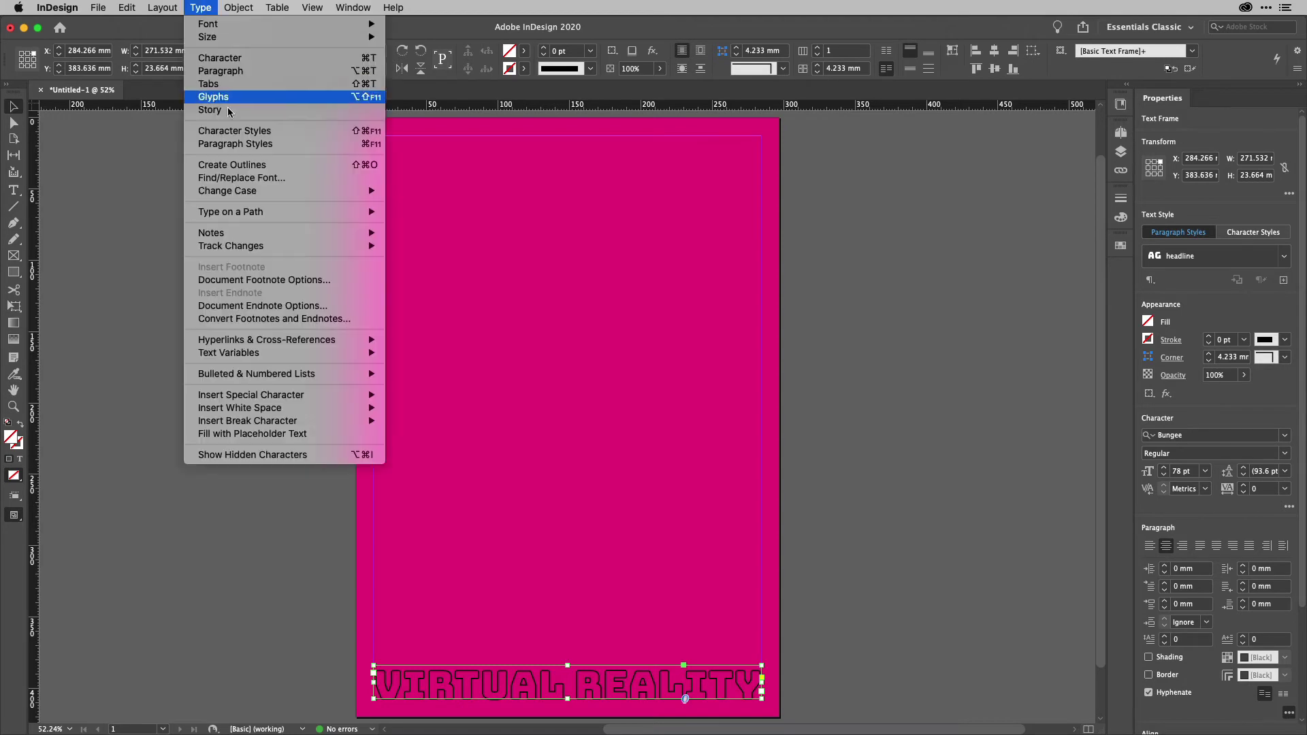
{"action": "mouse_move", "coordinate": [278, 356]}
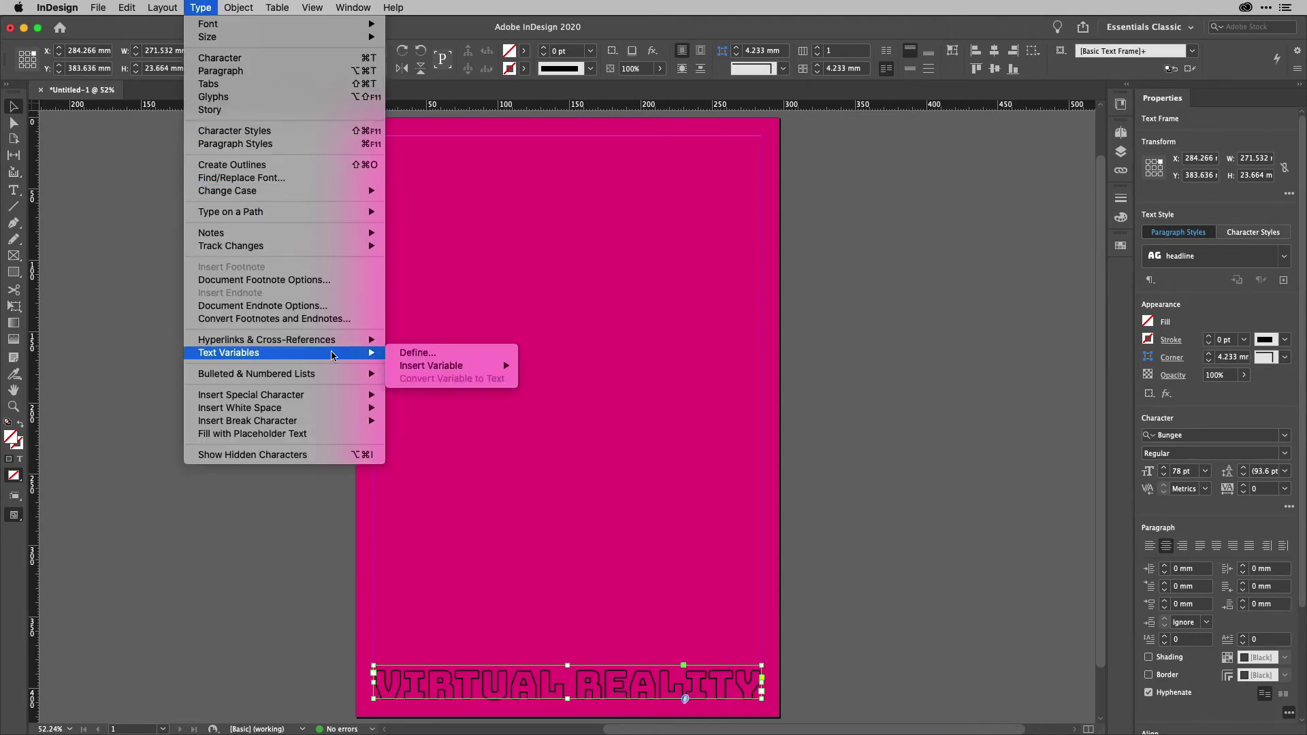
{"action": "left_click", "coordinate": [420, 354]}
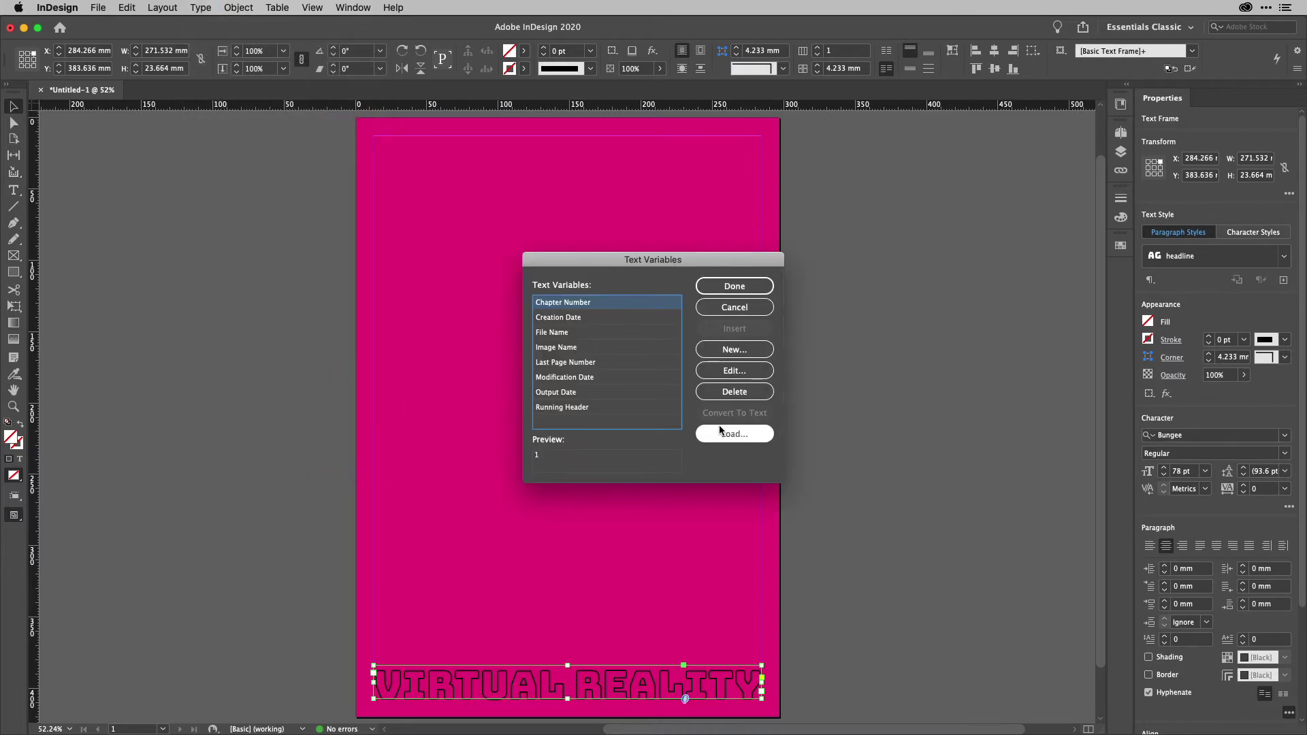
{"action": "left_click", "coordinate": [724, 351]}
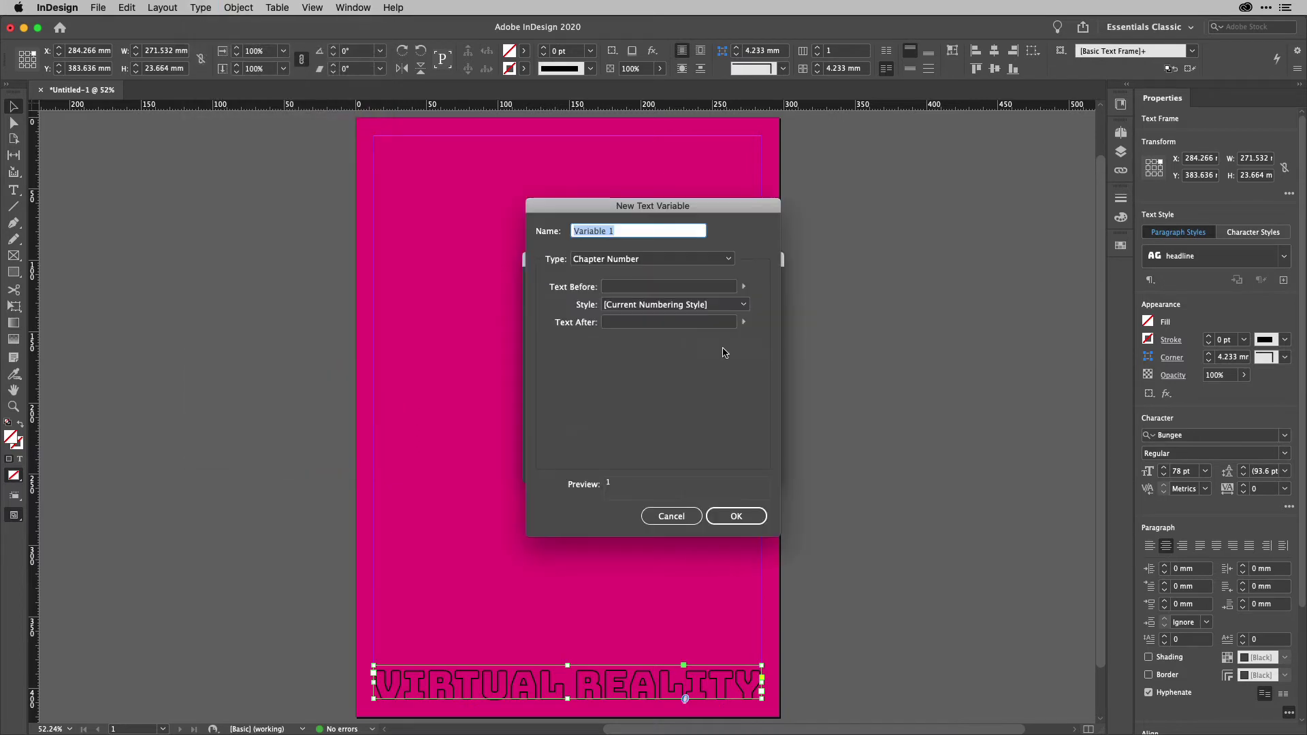
{"action": "left_click", "coordinate": [708, 260]}
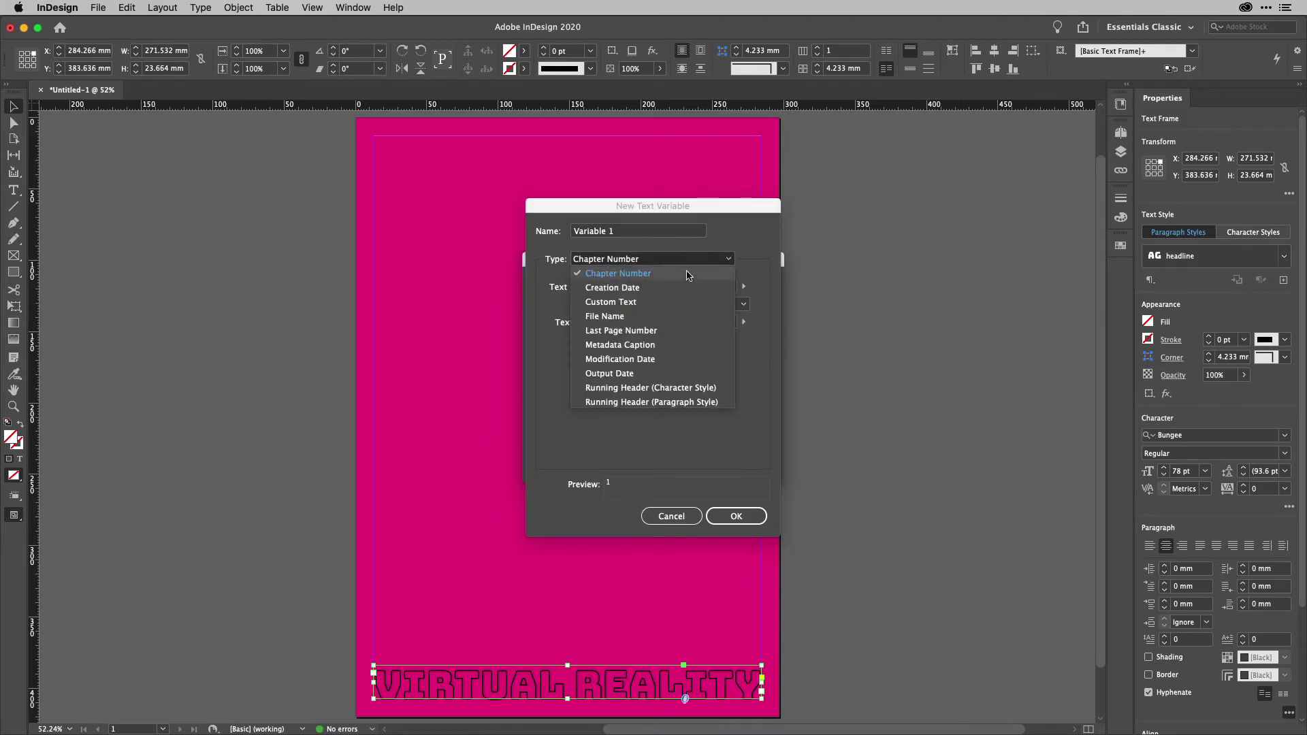
{"action": "left_click", "coordinate": [671, 301]}
- Name the text variable myHeading, give it the text "Virtual Reality", and save the definition
{"action": "left_click", "coordinate": [620, 234]}
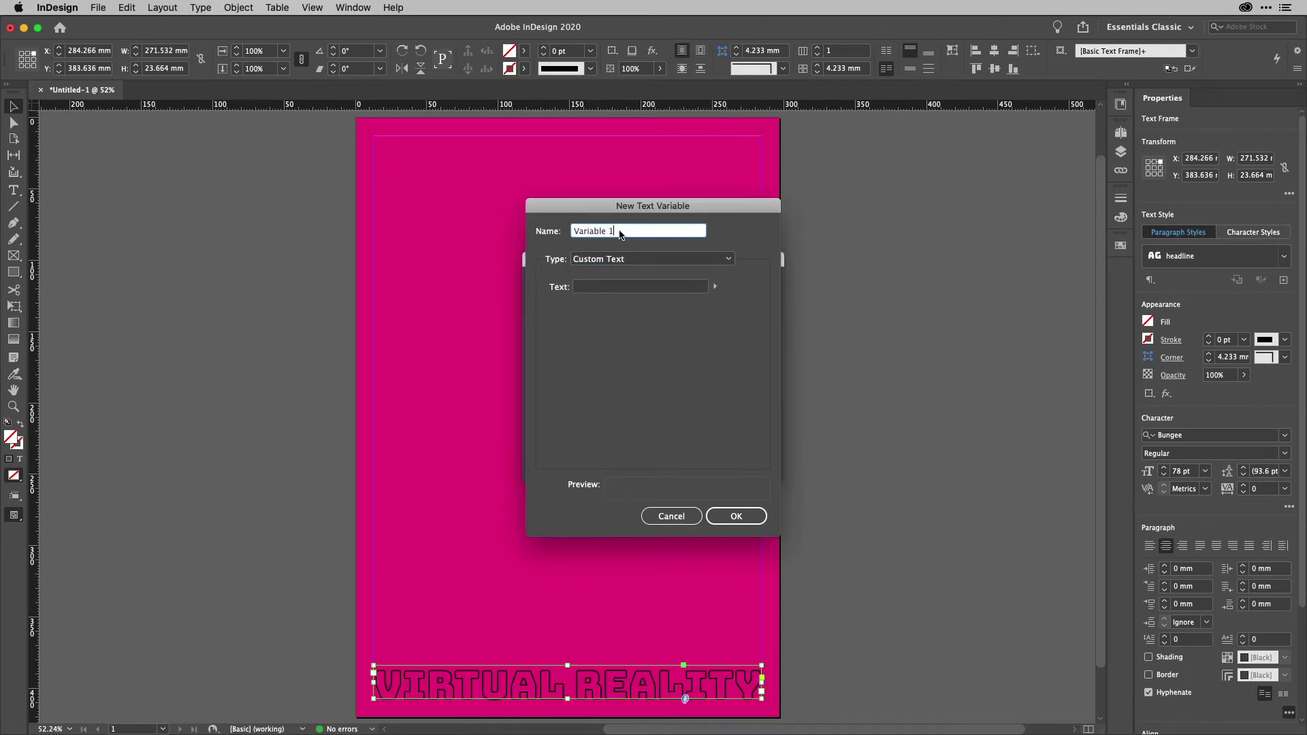
{"action": "double_click", "coordinate": [620, 233]}
{"action": "triple_click", "coordinate": [606, 232]}
{"action": "type", "text": "myHeading"}
{"action": "left_click", "coordinate": [626, 289]}
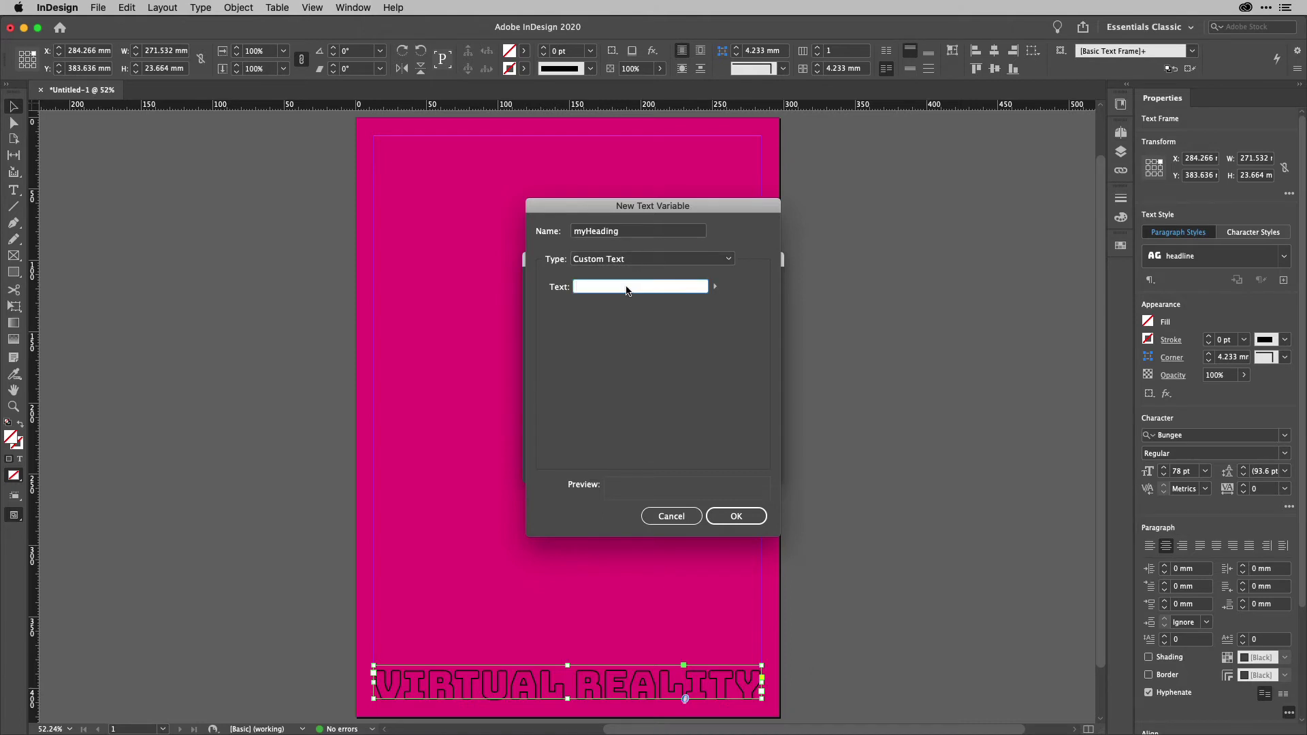
{"action": "type", "text": "Virtual Reality"}
{"action": "left_click", "coordinate": [731, 516]}
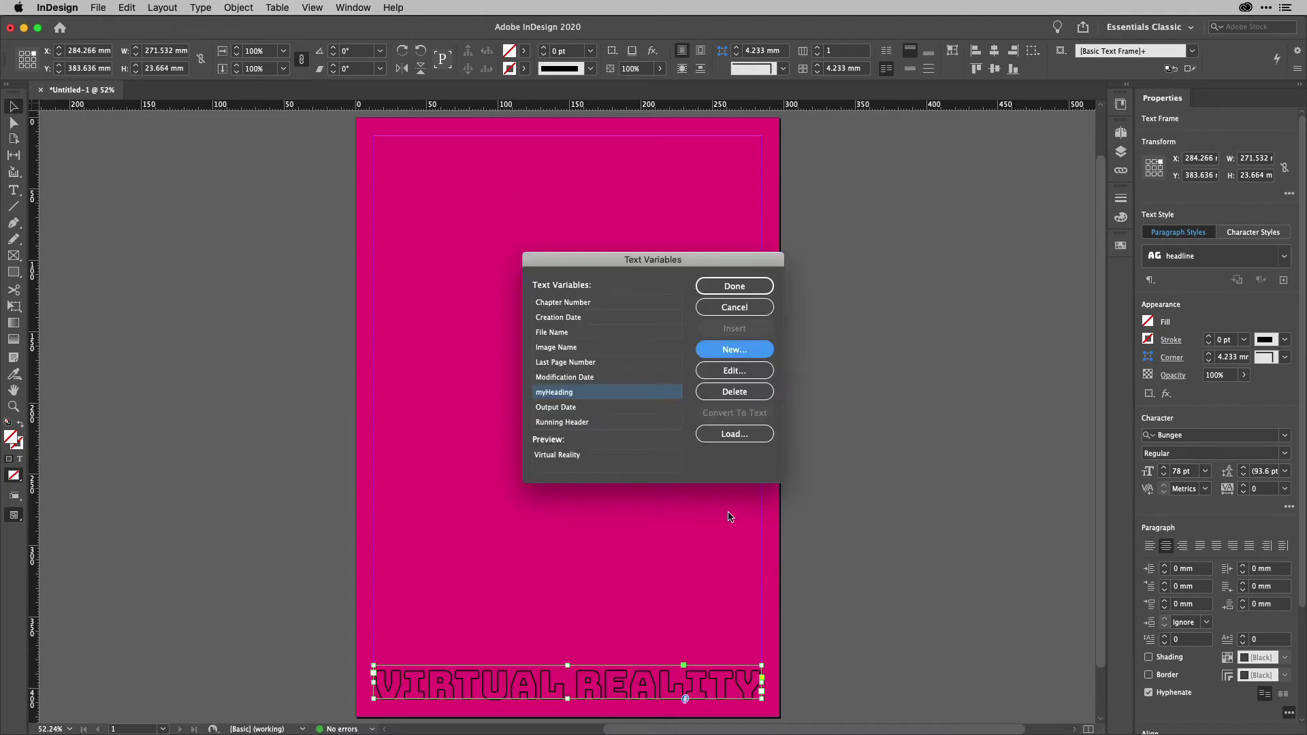
{"action": "left_click", "coordinate": [734, 286]}
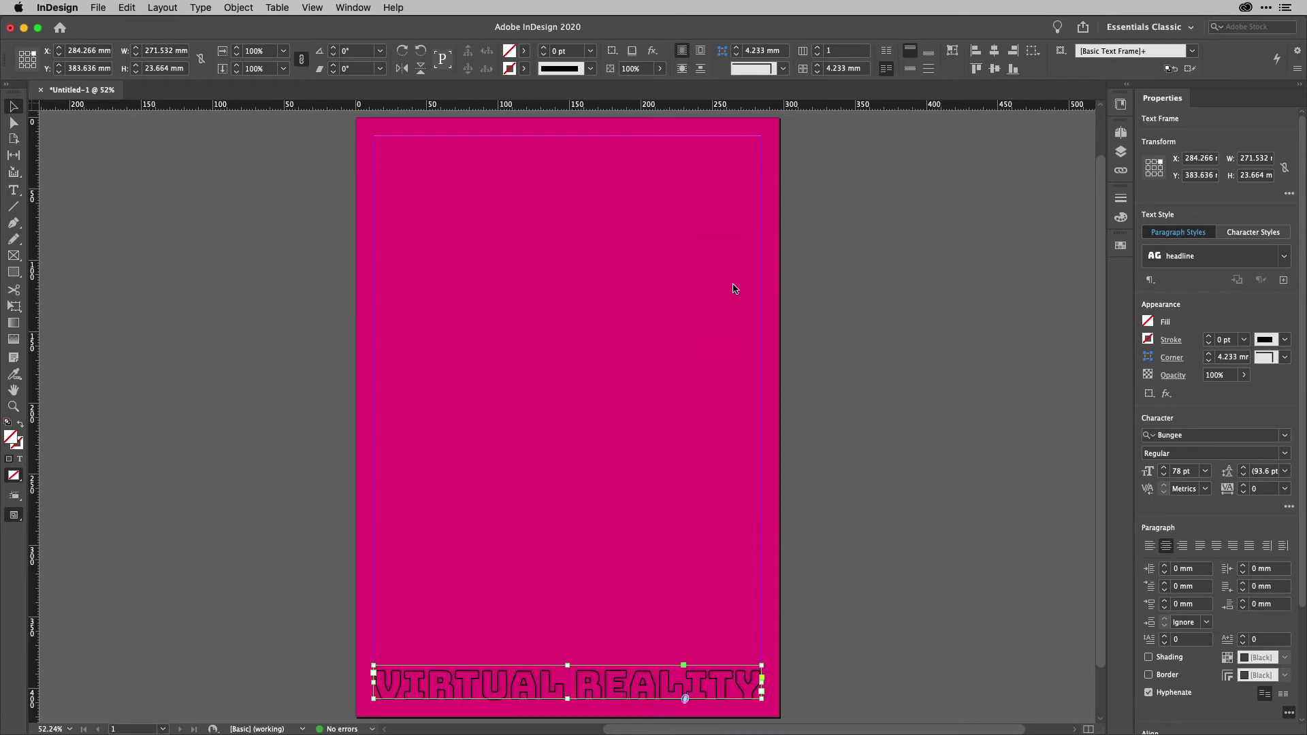
- Replace the entire title text in the frame at the page's foot with the myHeading text variable
{"action": "double_click", "coordinate": [551, 684]}
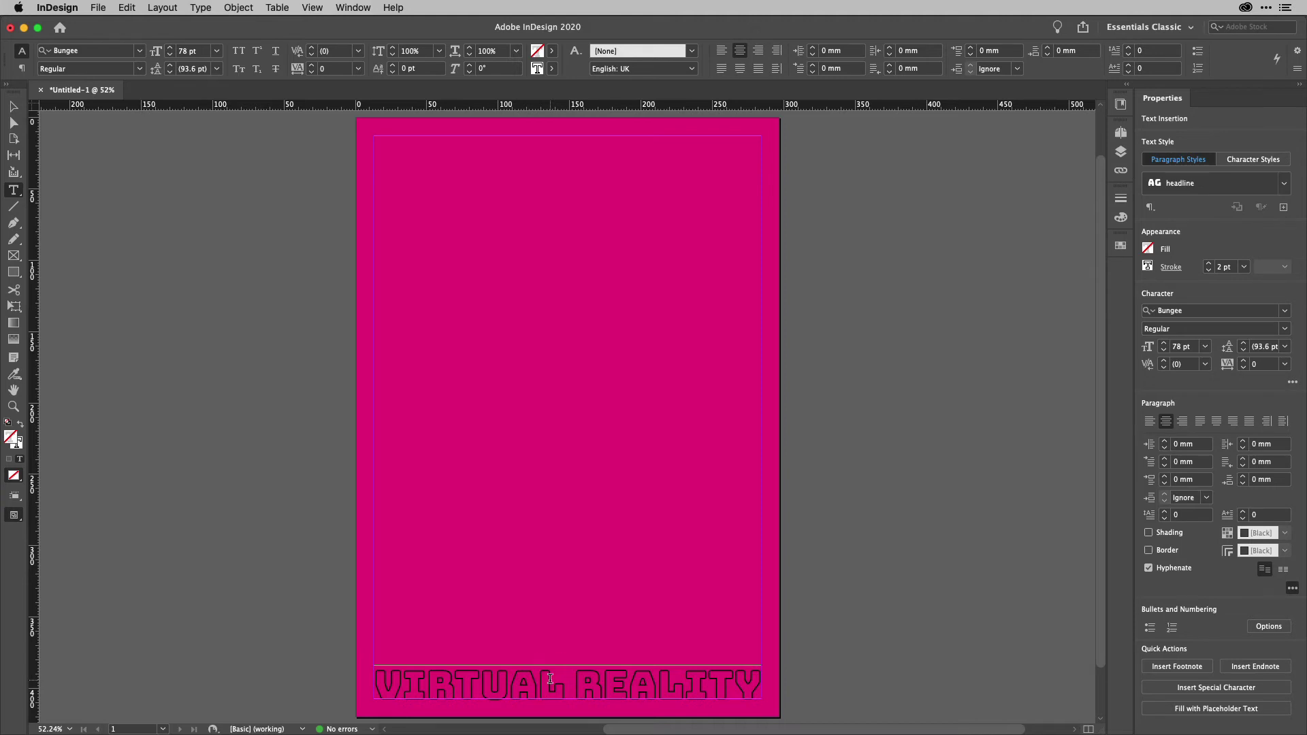
{"action": "key", "text": "super+a"}
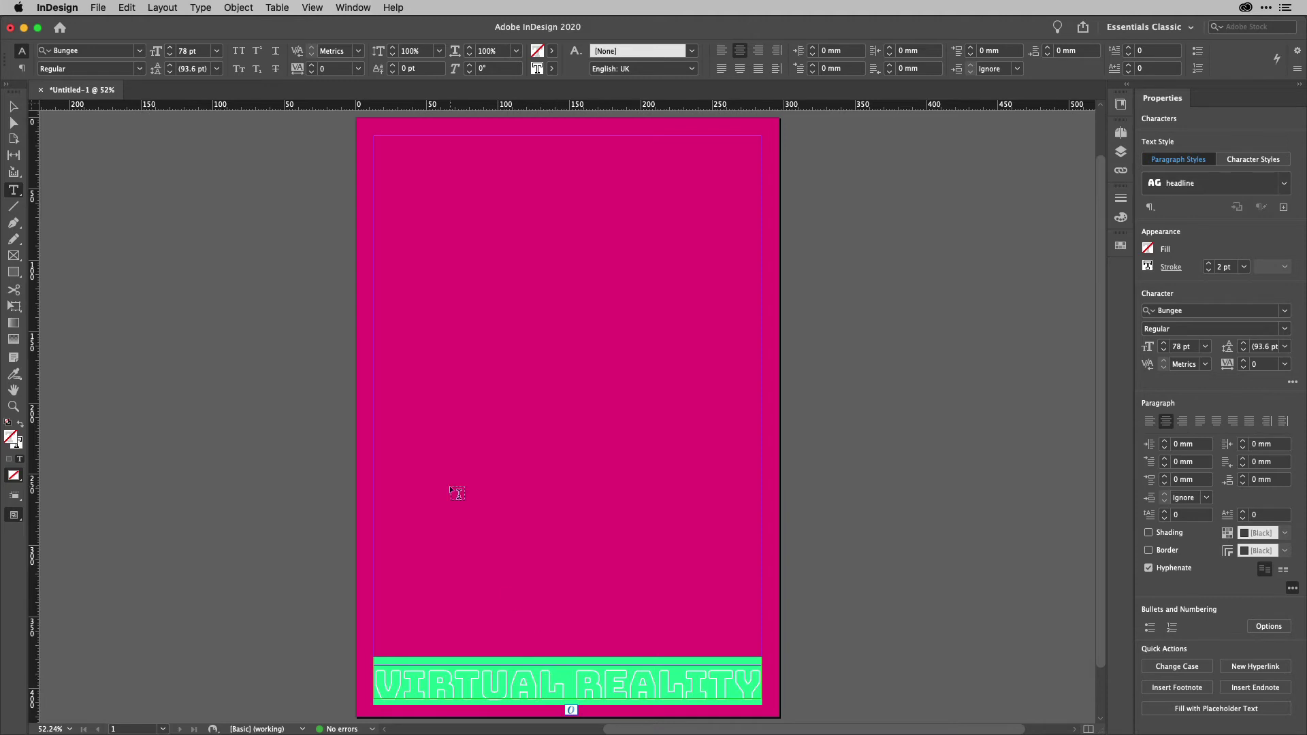
{"action": "left_click", "coordinate": [201, 7]}
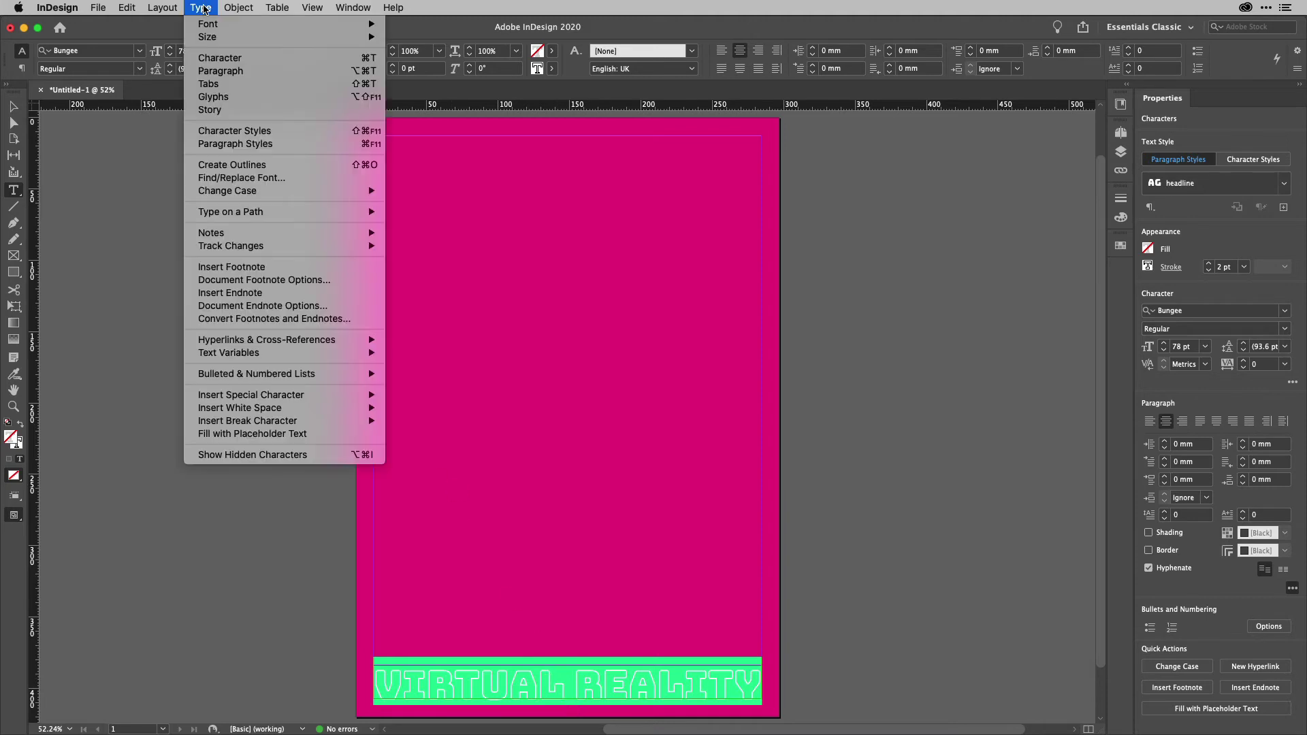
{"action": "mouse_move", "coordinate": [248, 354]}
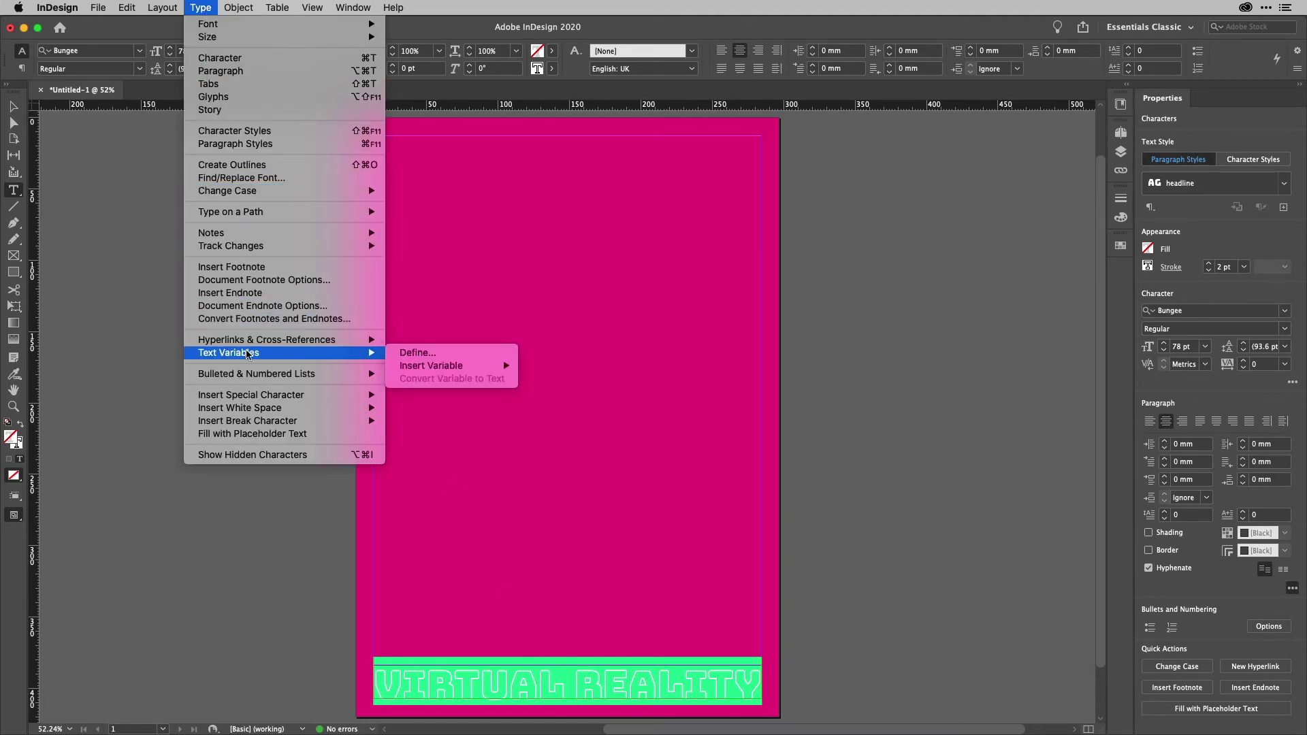
{"action": "mouse_move", "coordinate": [430, 370]}
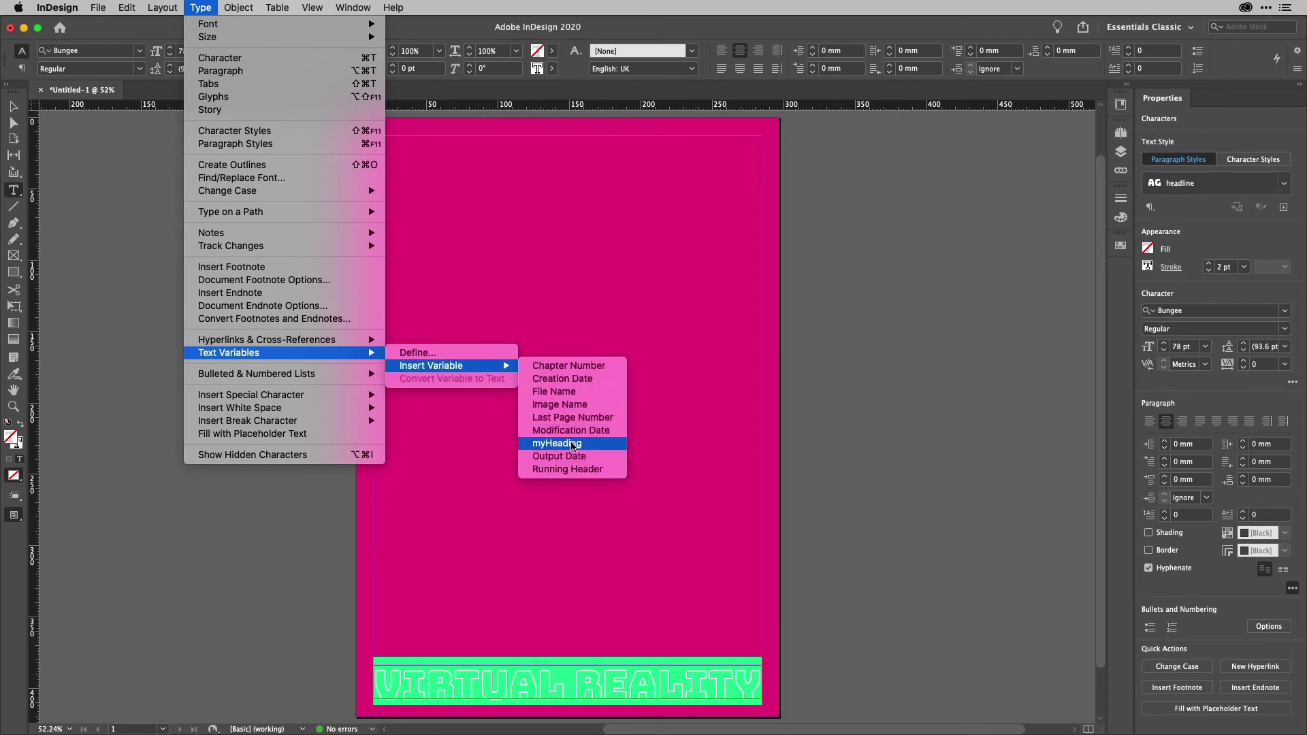
{"action": "left_click", "coordinate": [557, 443]}
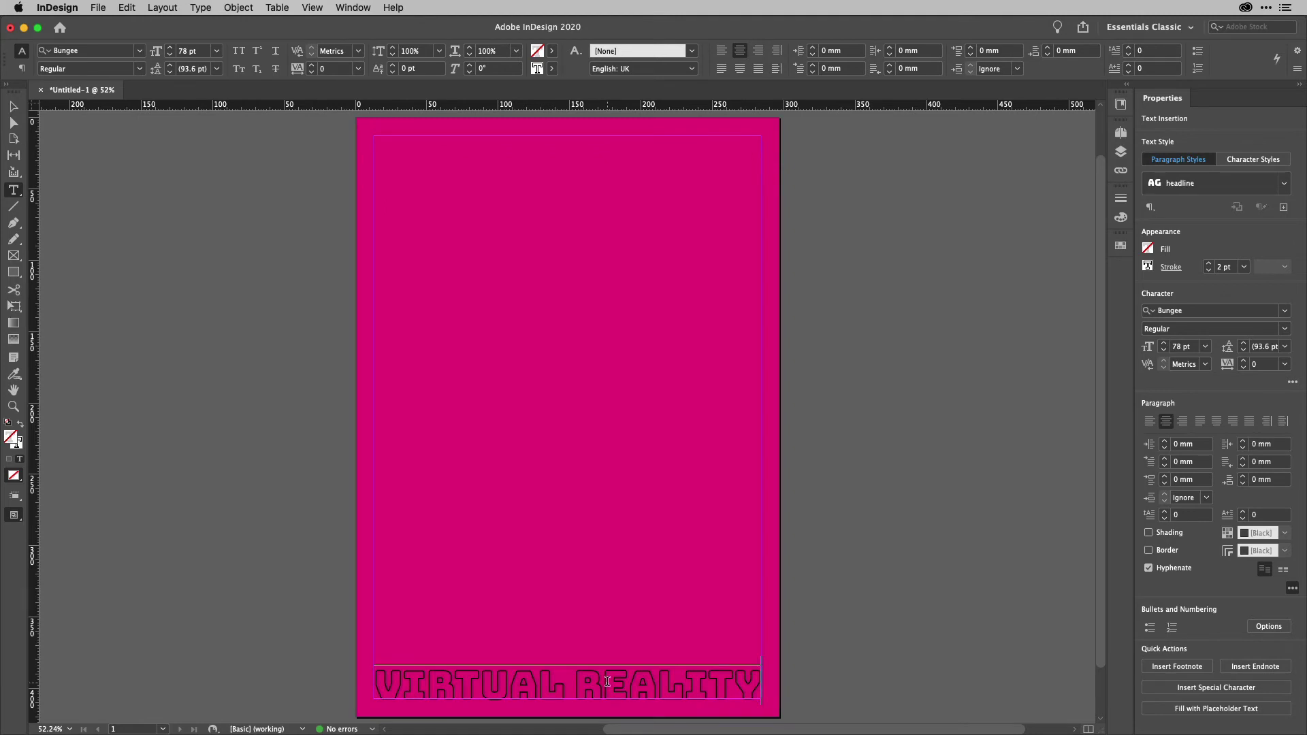
{"action": "right_click", "coordinate": [749, 683]}
{"action": "mouse_move", "coordinate": [823, 543]}
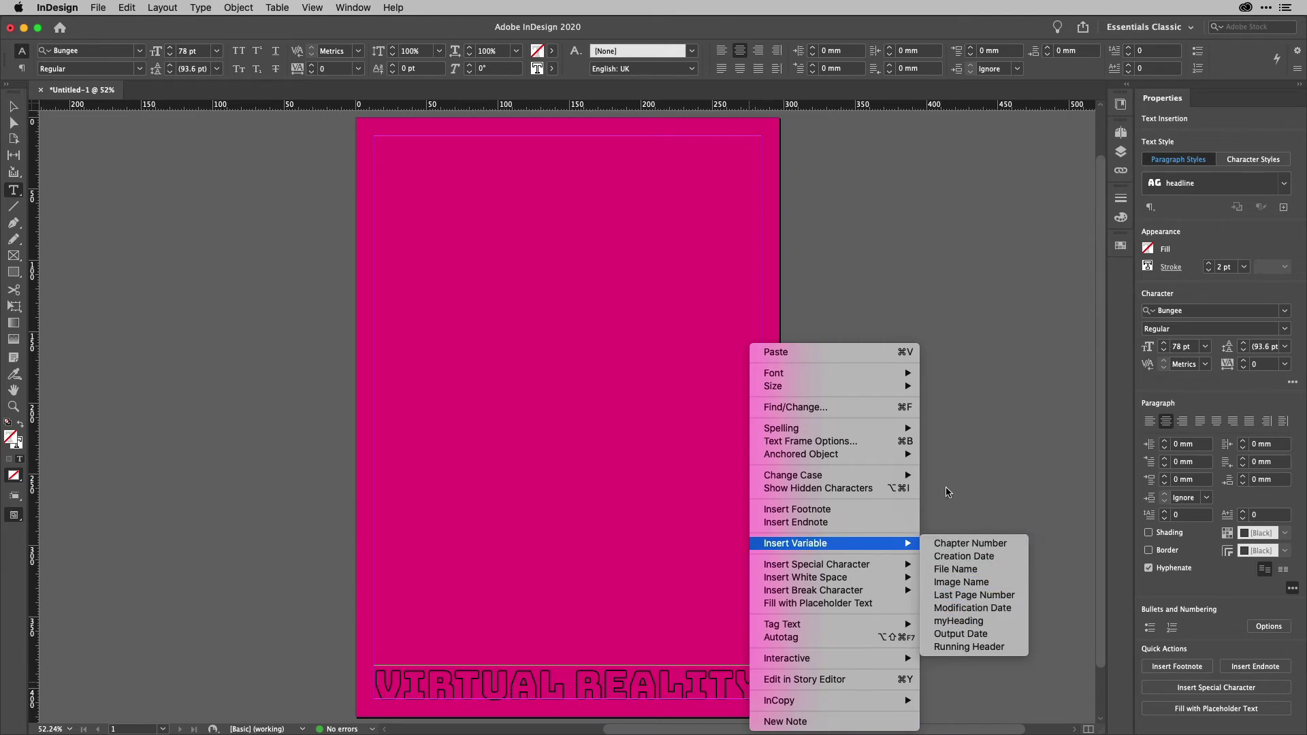
{"action": "left_click", "coordinate": [932, 269]}
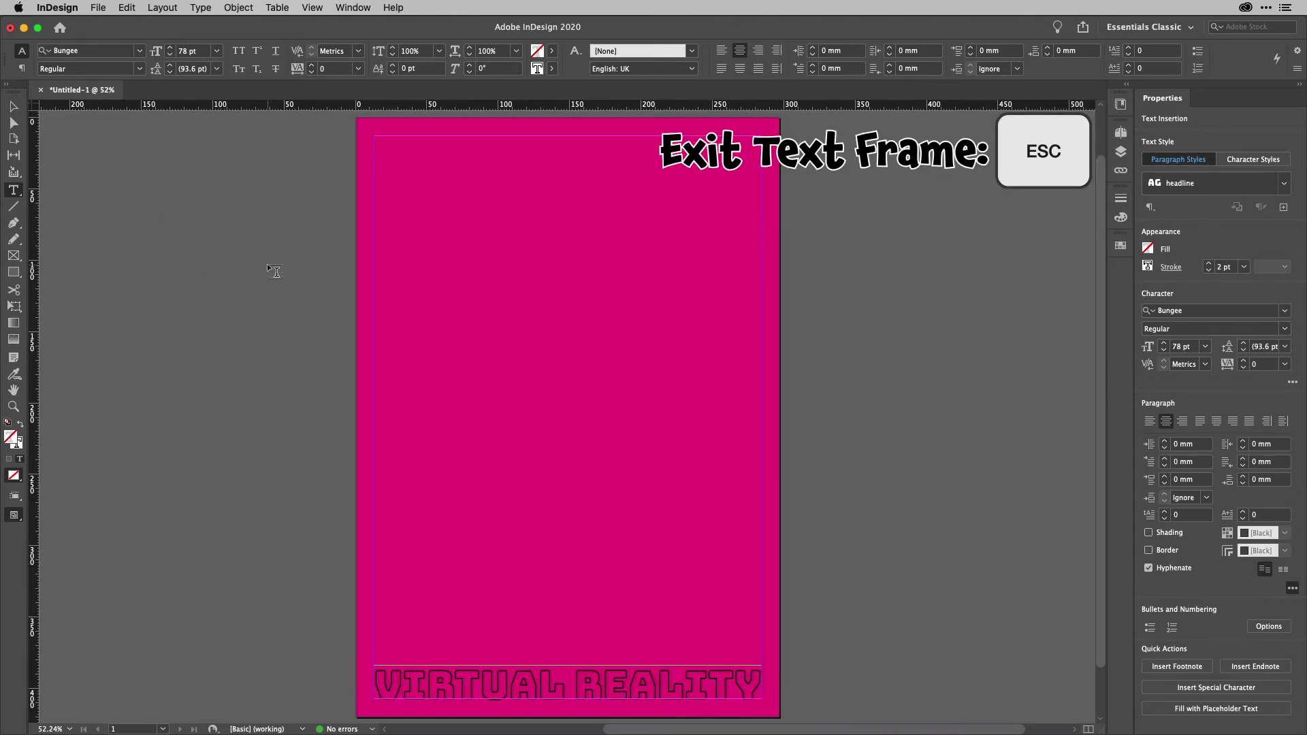
- Leave text editing with the title frame selected and open Step and Repeat, moving its dialog clear of the page
{"action": "key", "text": "Escape"}
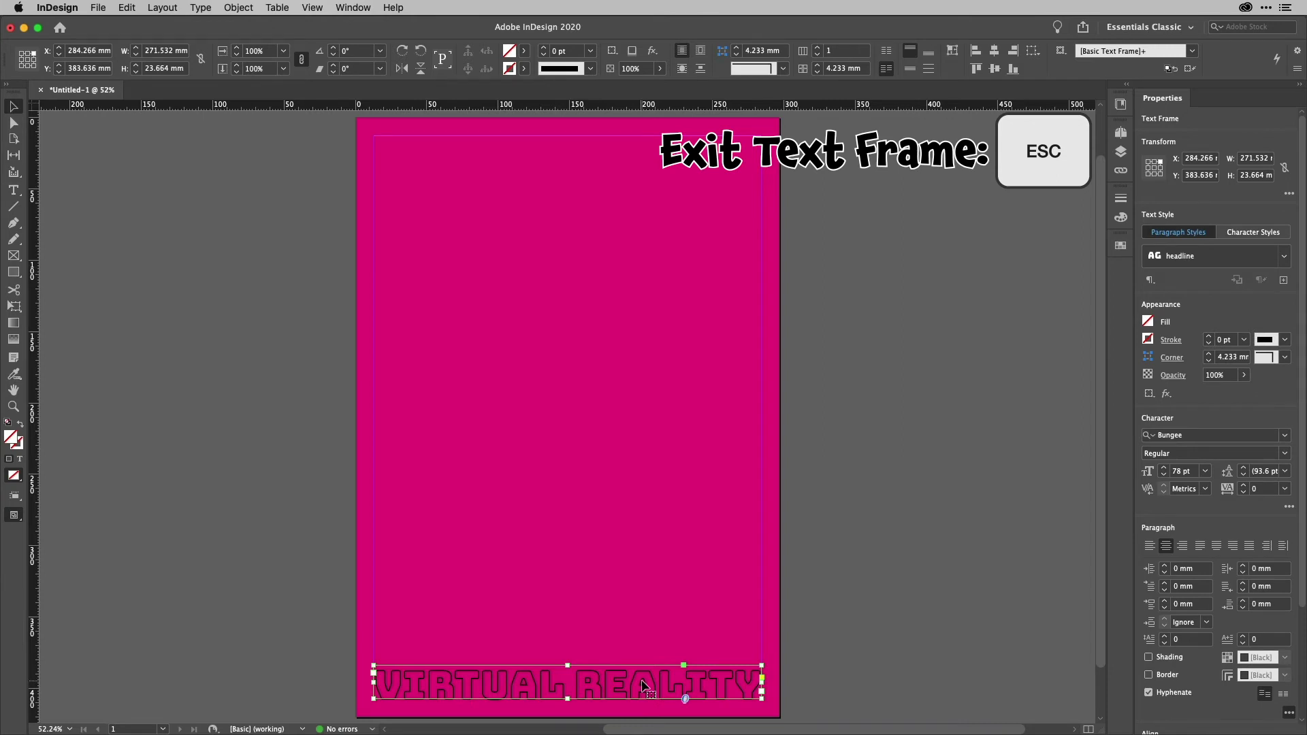
{"action": "left_click", "coordinate": [128, 8]}
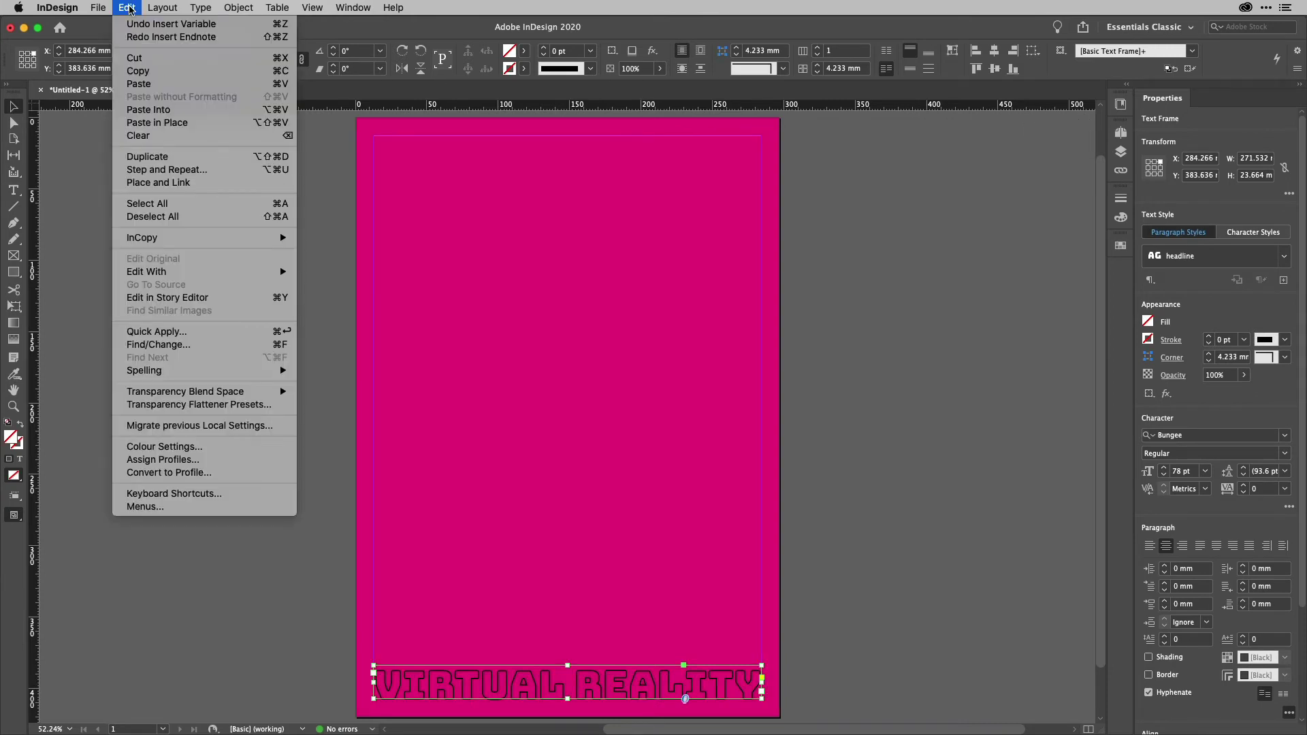
{"action": "left_click", "coordinate": [181, 171]}
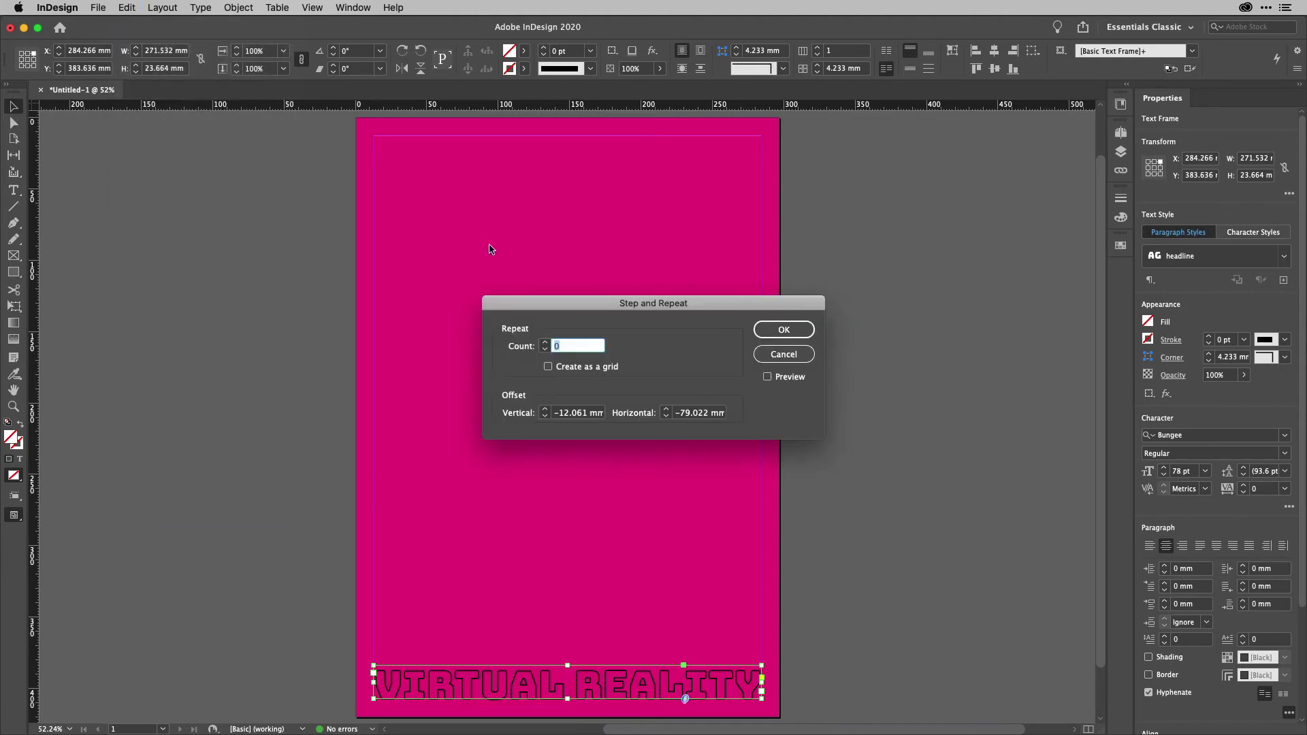
{"action": "left_click_drag", "start_coordinate": [577, 295], "coordinate": [907, 289]}
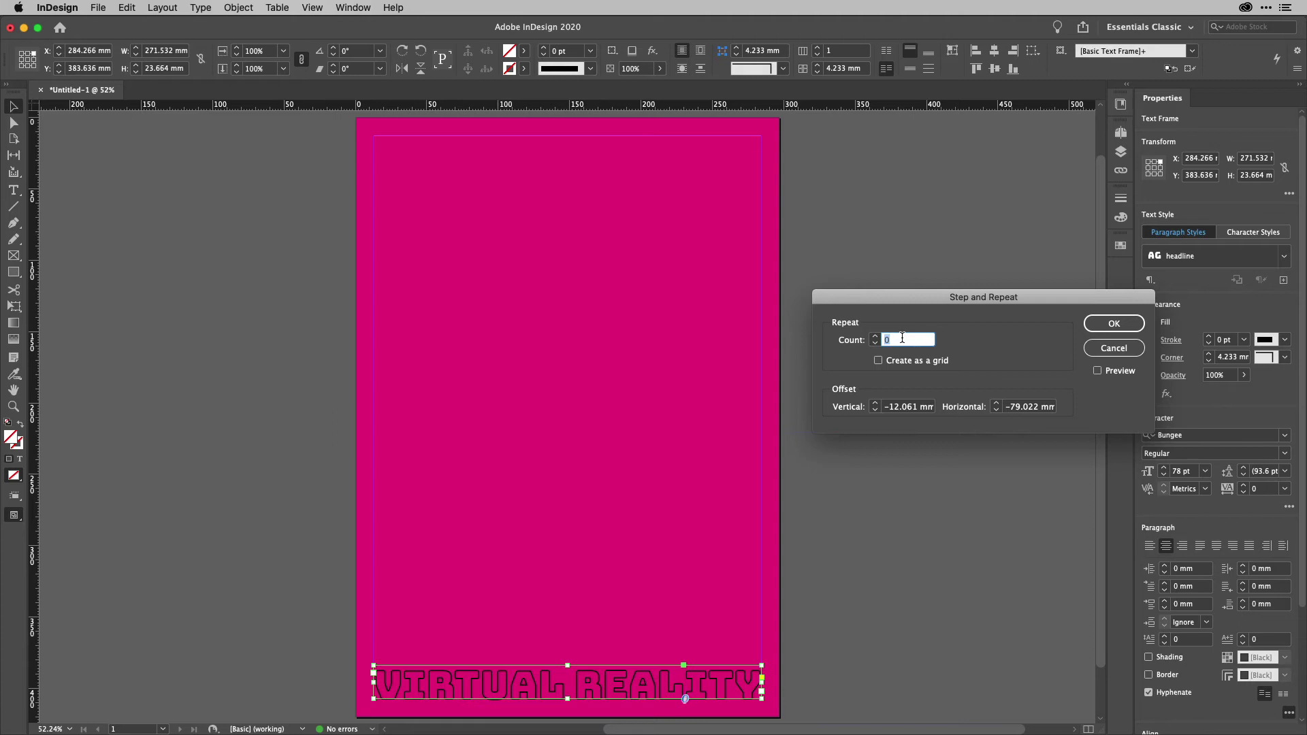
- Try to repeat the title frame with a count of 42
{"action": "type", "text": "42"}
{"action": "key", "text": "Return"}
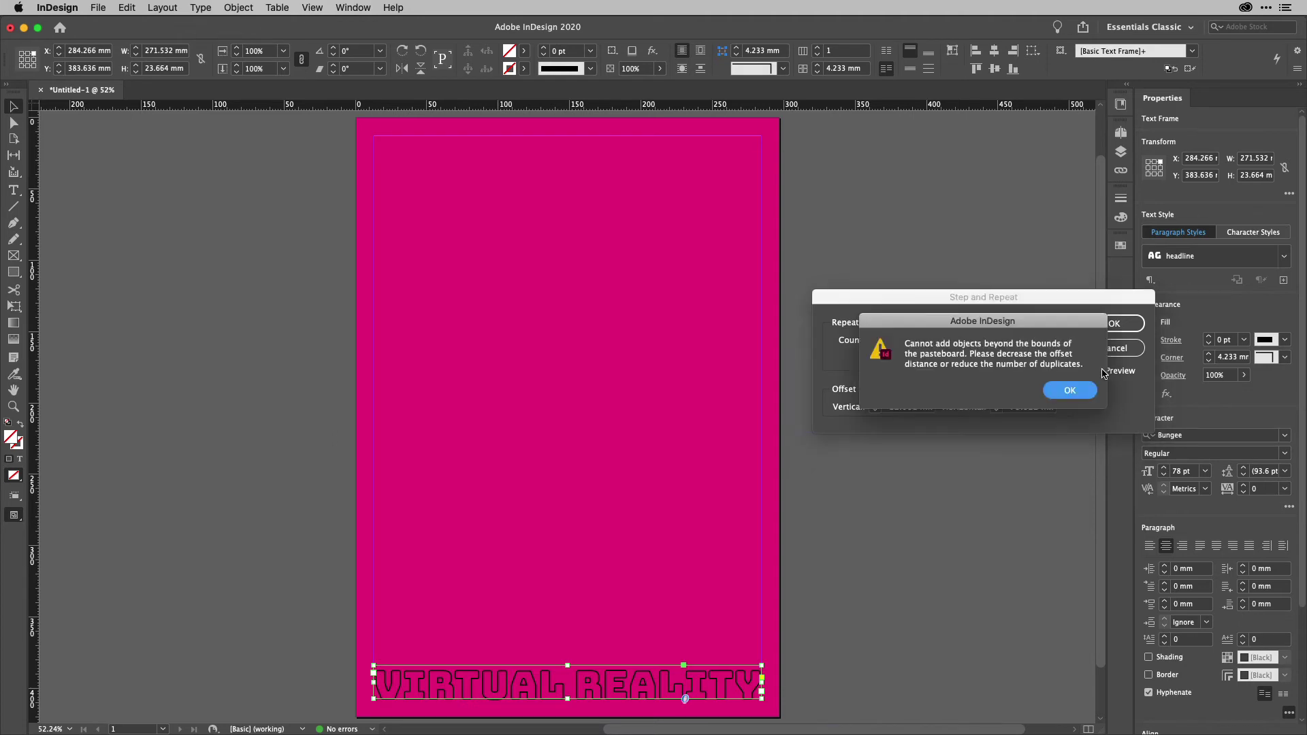
{"action": "left_click", "coordinate": [1077, 390]}
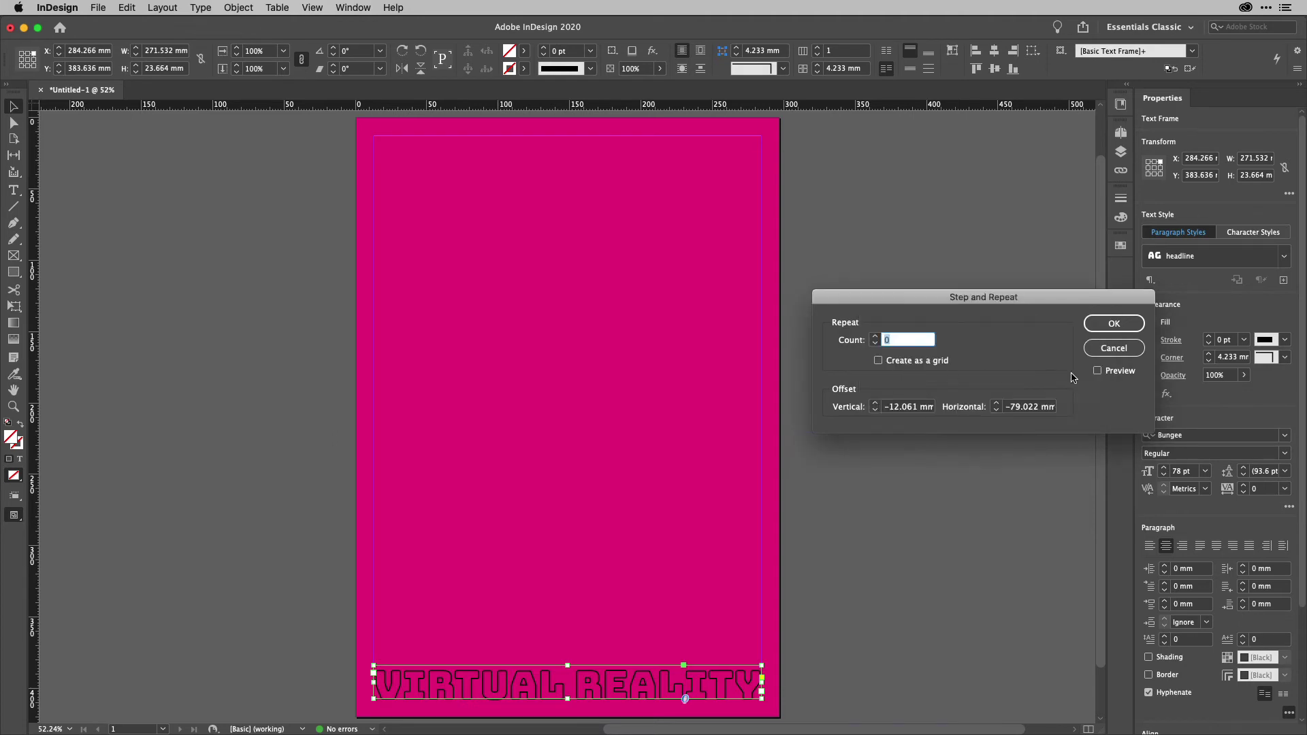
- Set the title frame's repeat count to 10 and turn on the preview
{"action": "left_click", "coordinate": [906, 343]}
{"action": "type", "text": "1"}
{"action": "key", "text": "BackSpace"}
{"action": "key", "text": "BackSpace"}
{"action": "key", "text": "BackSpace"}
{"action": "type", "text": "10"}
{"action": "left_click", "coordinate": [1120, 372]}
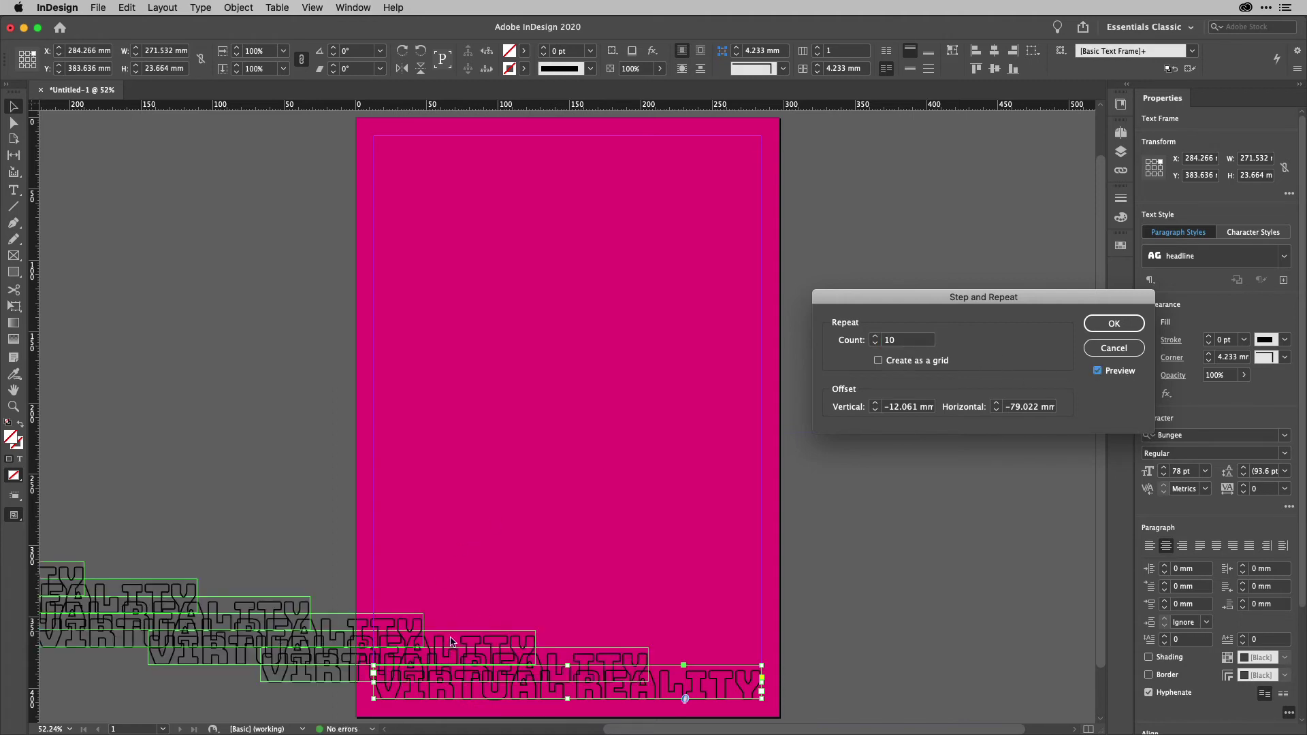
- Set the horizontal offset of the repeated title frames to 0 mm
{"action": "left_click", "coordinate": [1007, 407]}
{"action": "triple_click", "coordinate": [1007, 407]}
{"action": "type", "text": "0"}
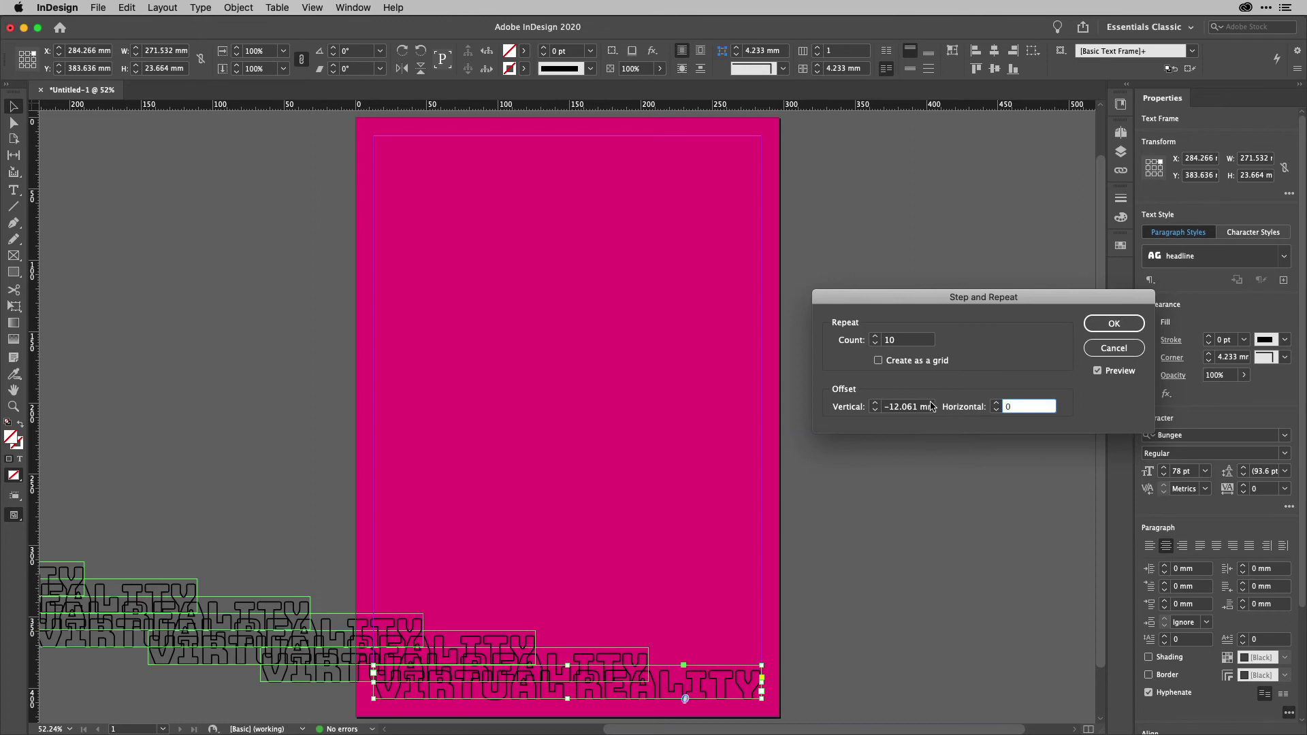
{"action": "left_click", "coordinate": [905, 405]}
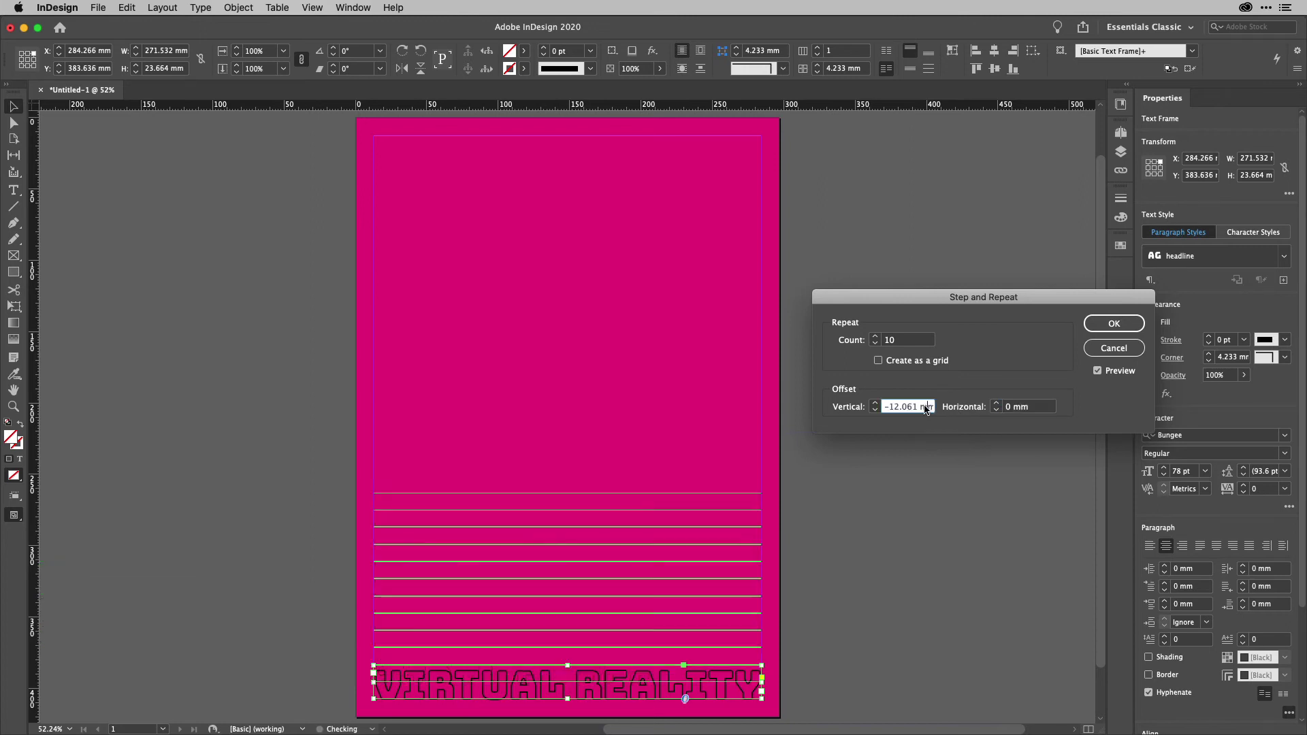
{"action": "left_click", "coordinate": [904, 340]}
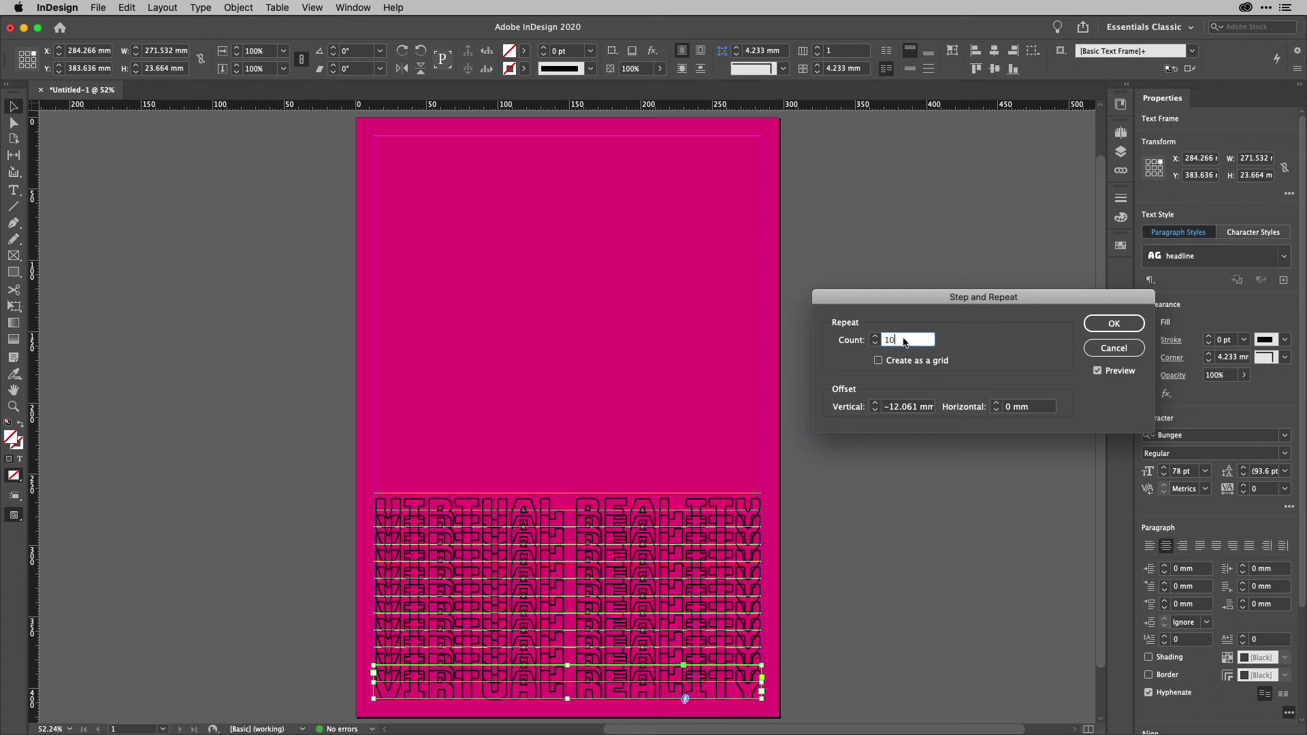
- Adjust the vertical offset between the repeated title frames, settling on -10 mm
{"action": "left_click", "coordinate": [912, 406]}
{"action": "type", "text": "-13"}
{"action": "key", "text": "Up"}
{"action": "key", "text": "Up"}
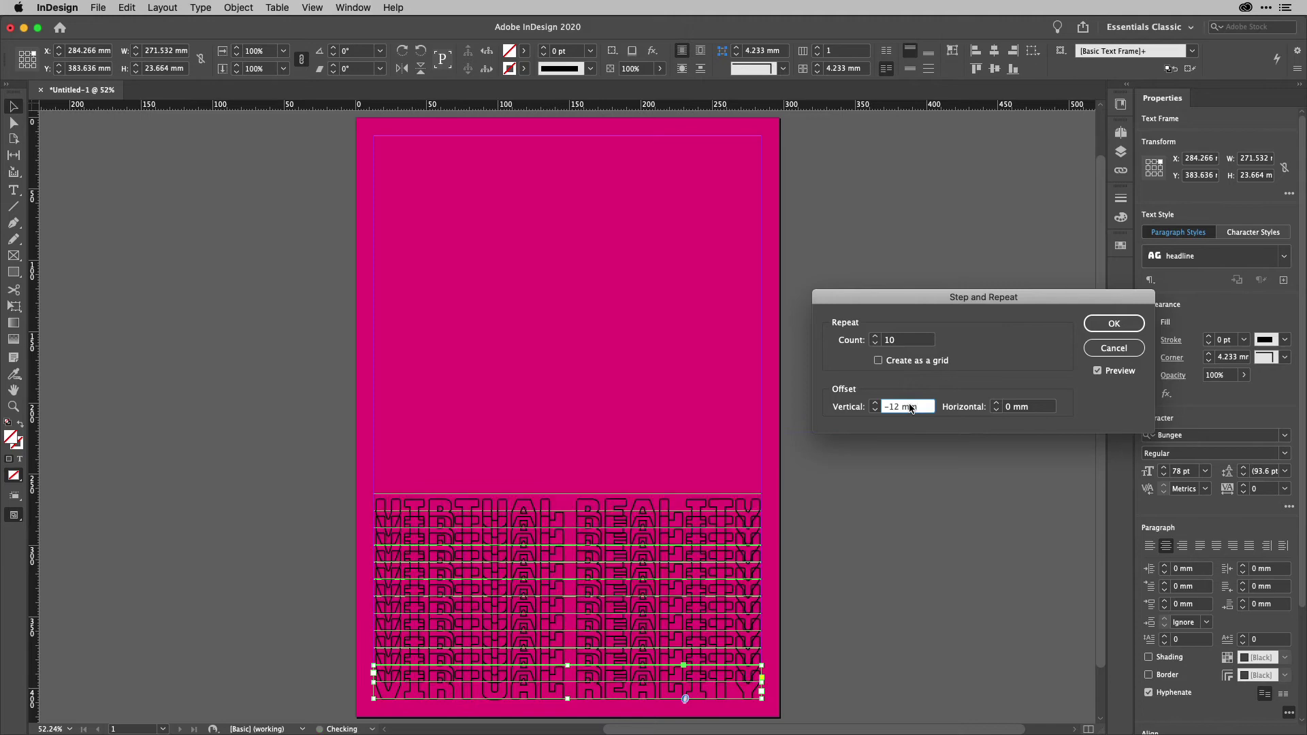
{"action": "key", "text": "Down"}
{"action": "key", "text": "Up"}
{"action": "key", "text": "Up"}
{"action": "key", "text": "Up"}
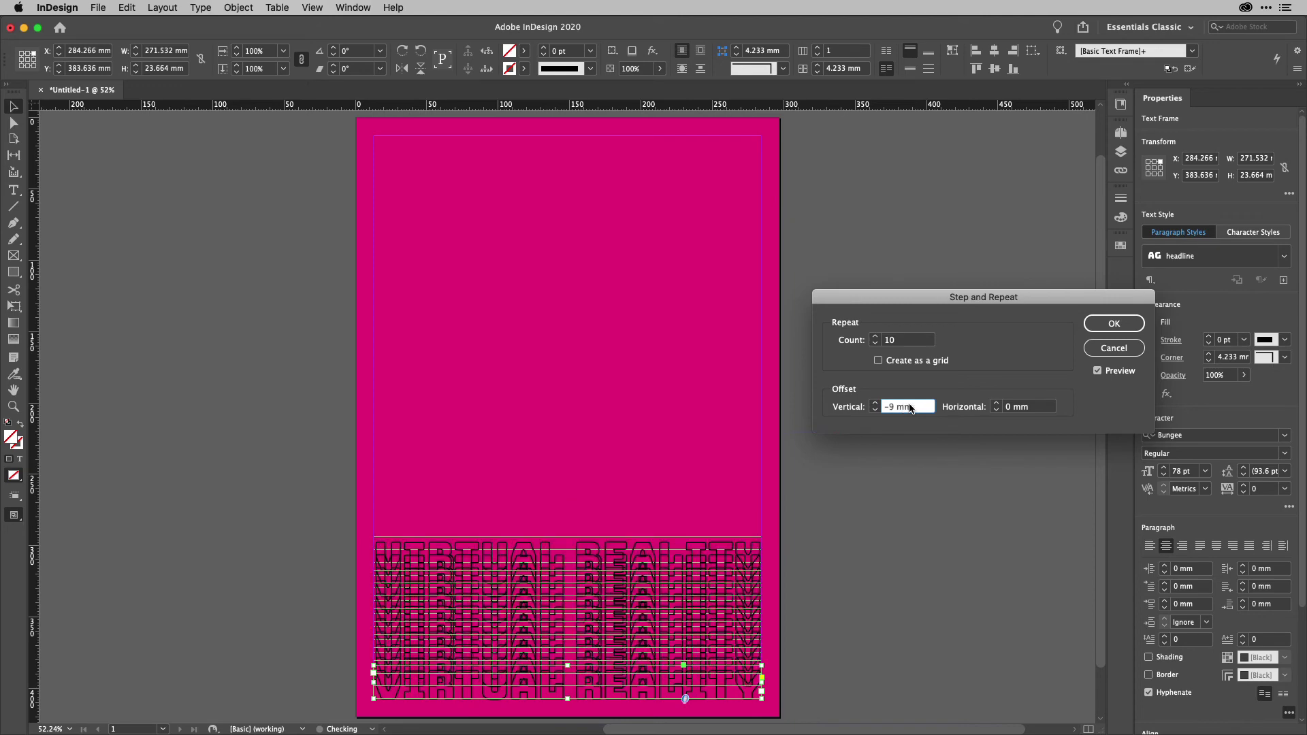
{"action": "key", "text": "Up"}
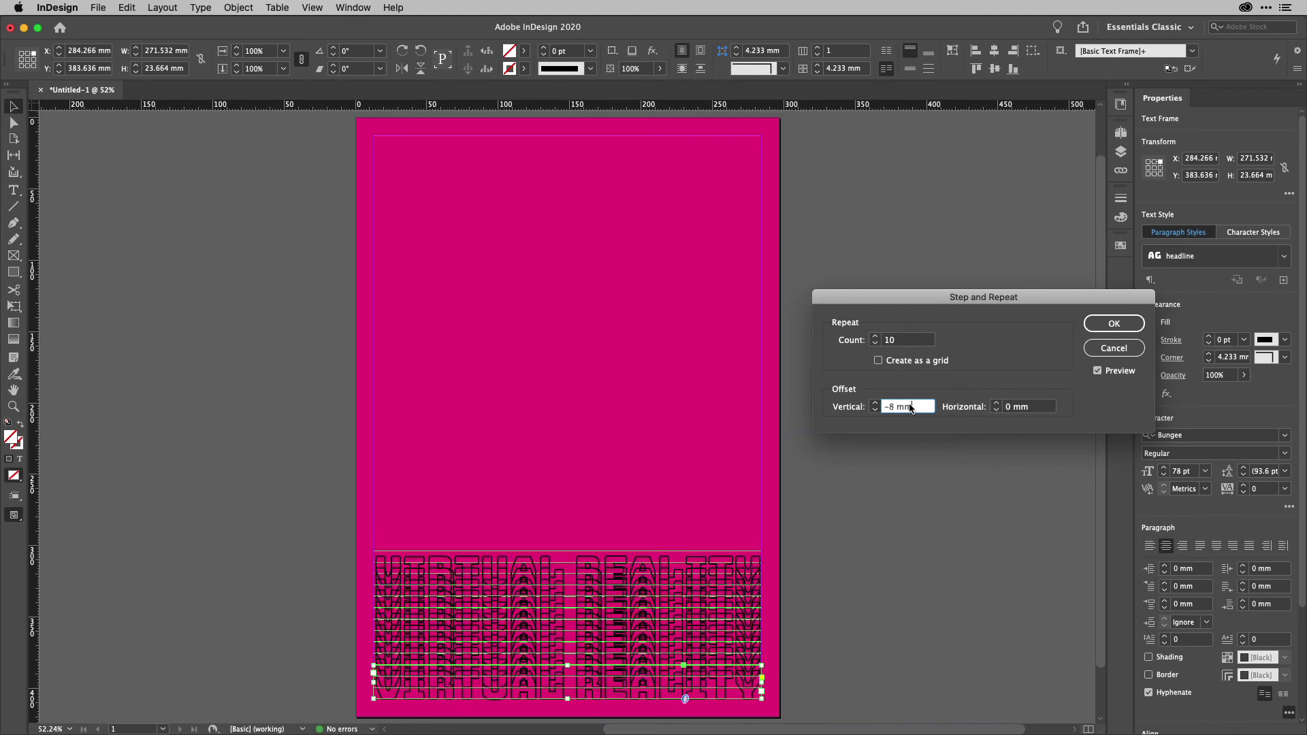
{"action": "key", "text": "Down"}
{"action": "key", "text": "Down"}
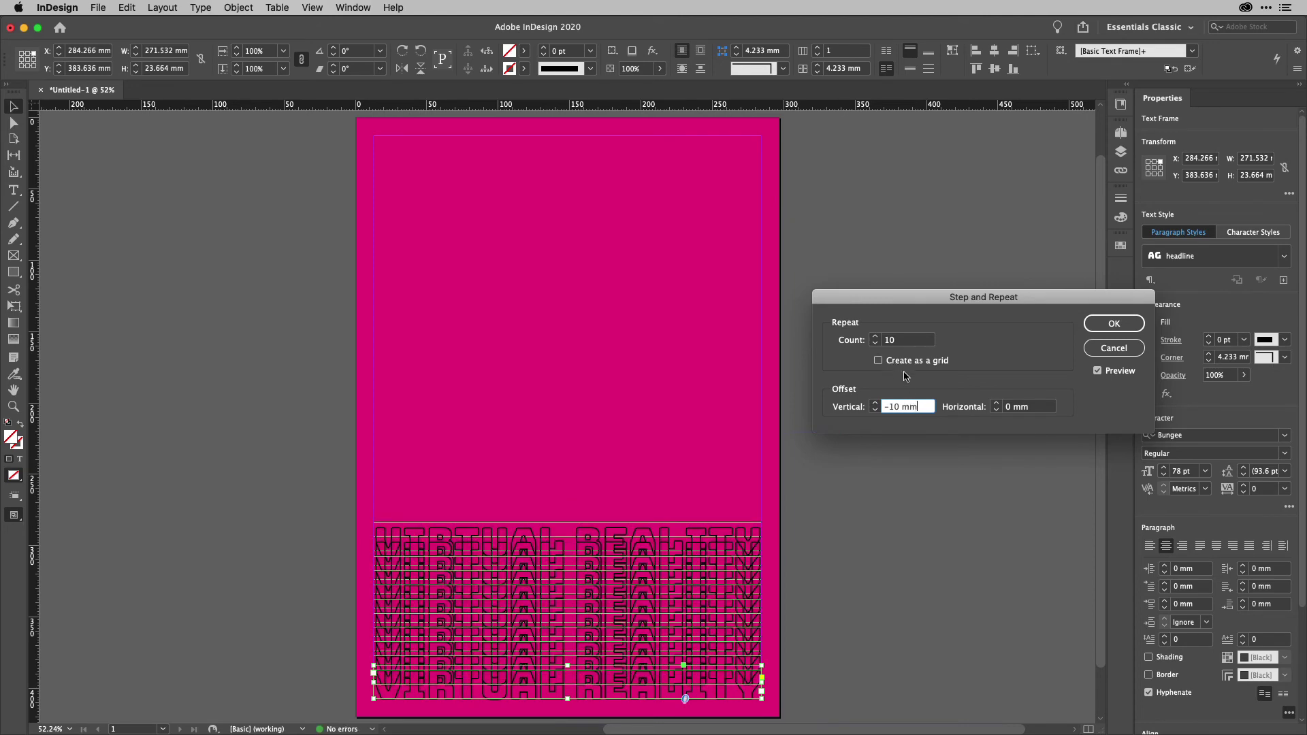
- Set the title frame's repeat count to 37, apply the repetition, and deselect the frames
{"action": "left_click", "coordinate": [907, 342]}
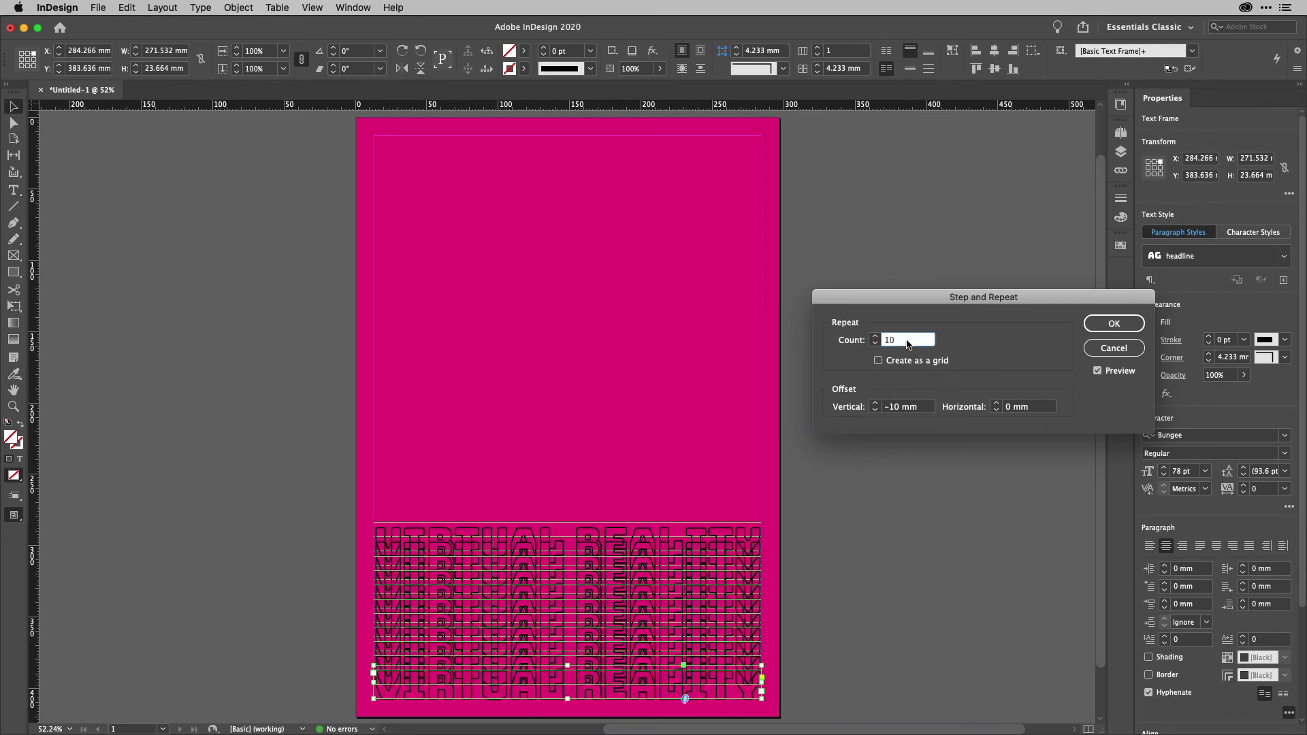
{"action": "key", "text": "Up"}
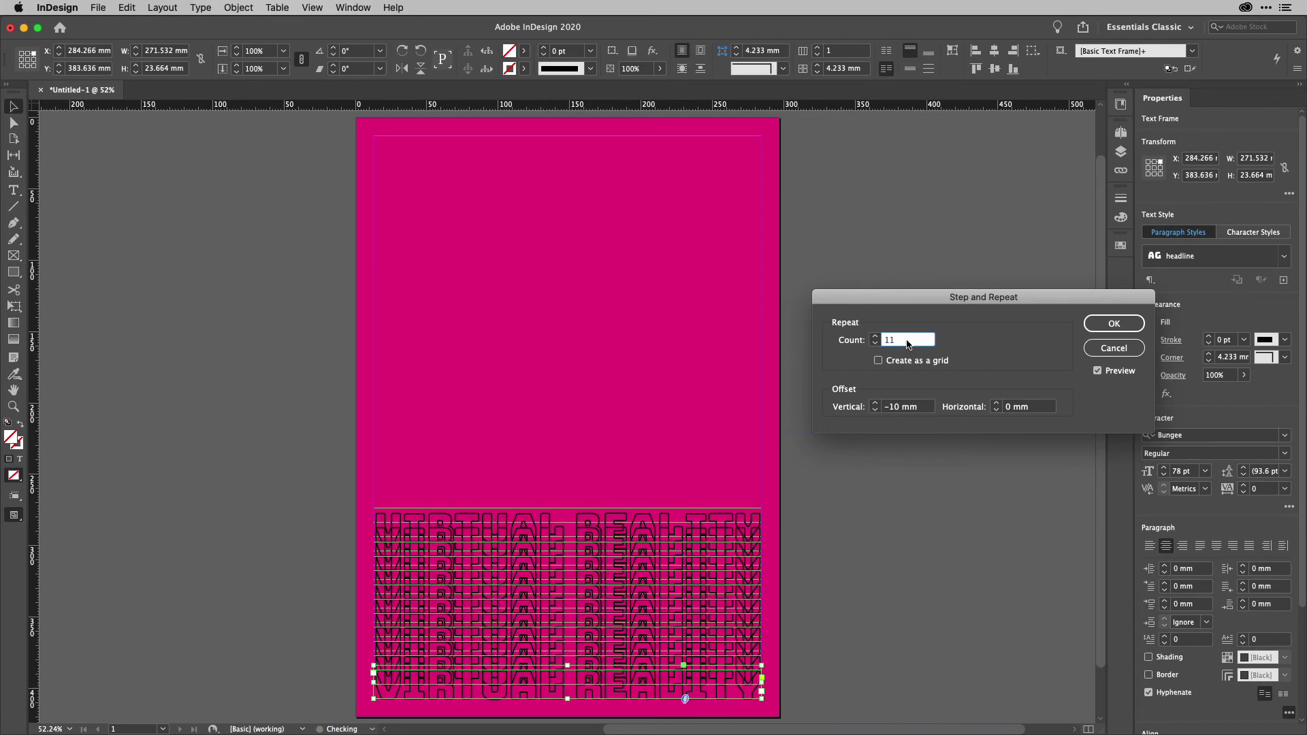
{"action": "key", "text": "Up"}
{"action": "key", "text": "Up"}
{"action": "key", "text": "Up"}
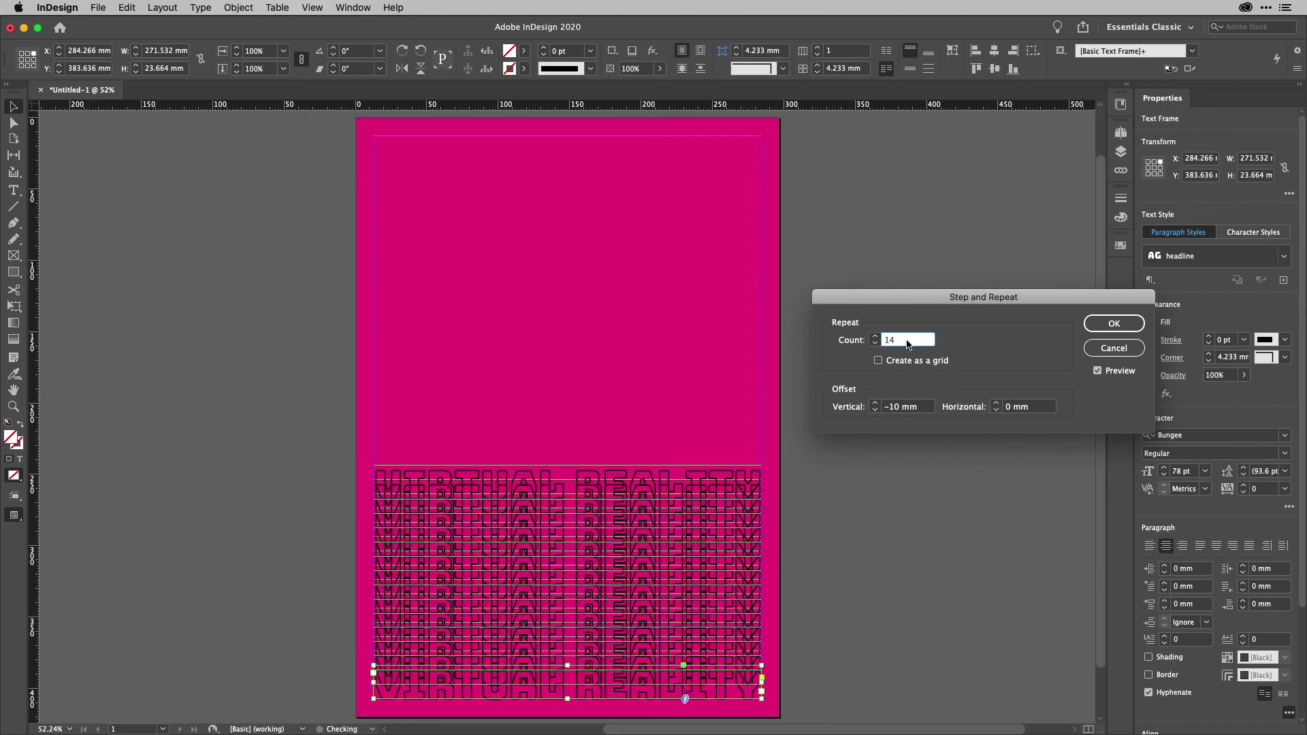
{"action": "key", "text": "Up"}
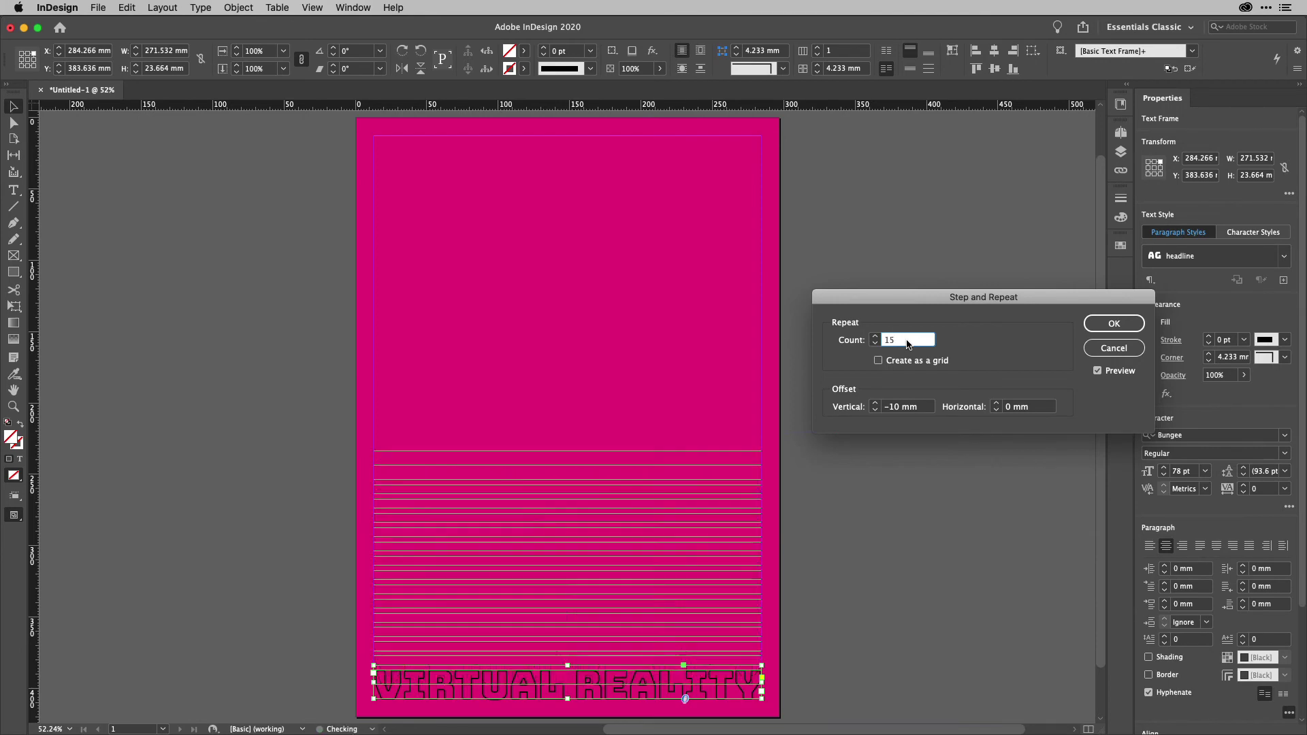
{"action": "key", "text": "Up"}
{"action": "key", "text": "Up"}
{"action": "key", "text": "Up"}
{"action": "key", "text": "Up"}
{"action": "key", "text": "Up"}
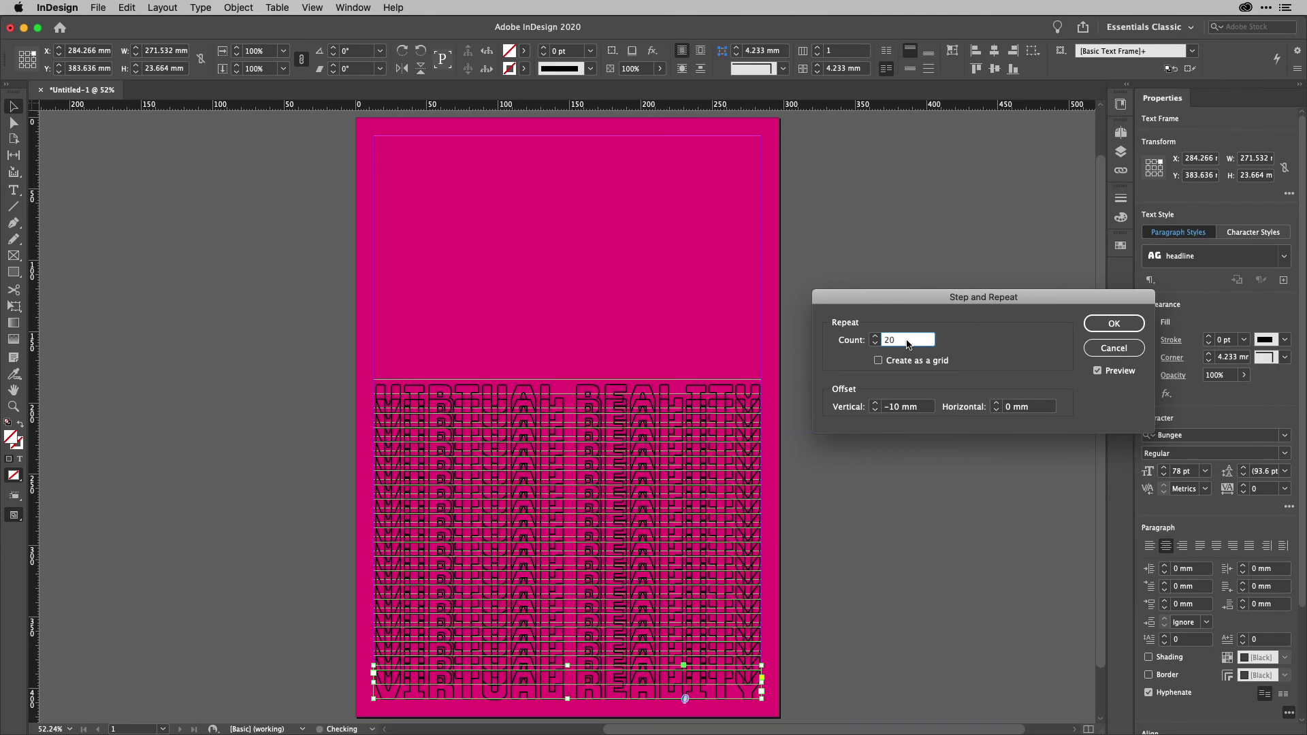
{"action": "key", "text": "Up"}
{"action": "key", "text": "Up"}
{"action": "key", "text": "Up"}
{"action": "key", "text": "Up"}
{"action": "key", "text": "Up"}
{"action": "key", "text": "Up"}
{"action": "key", "text": "Up"}
{"action": "key", "text": "Up"}
{"action": "key", "text": "Up"}
{"action": "key", "text": "Up"}
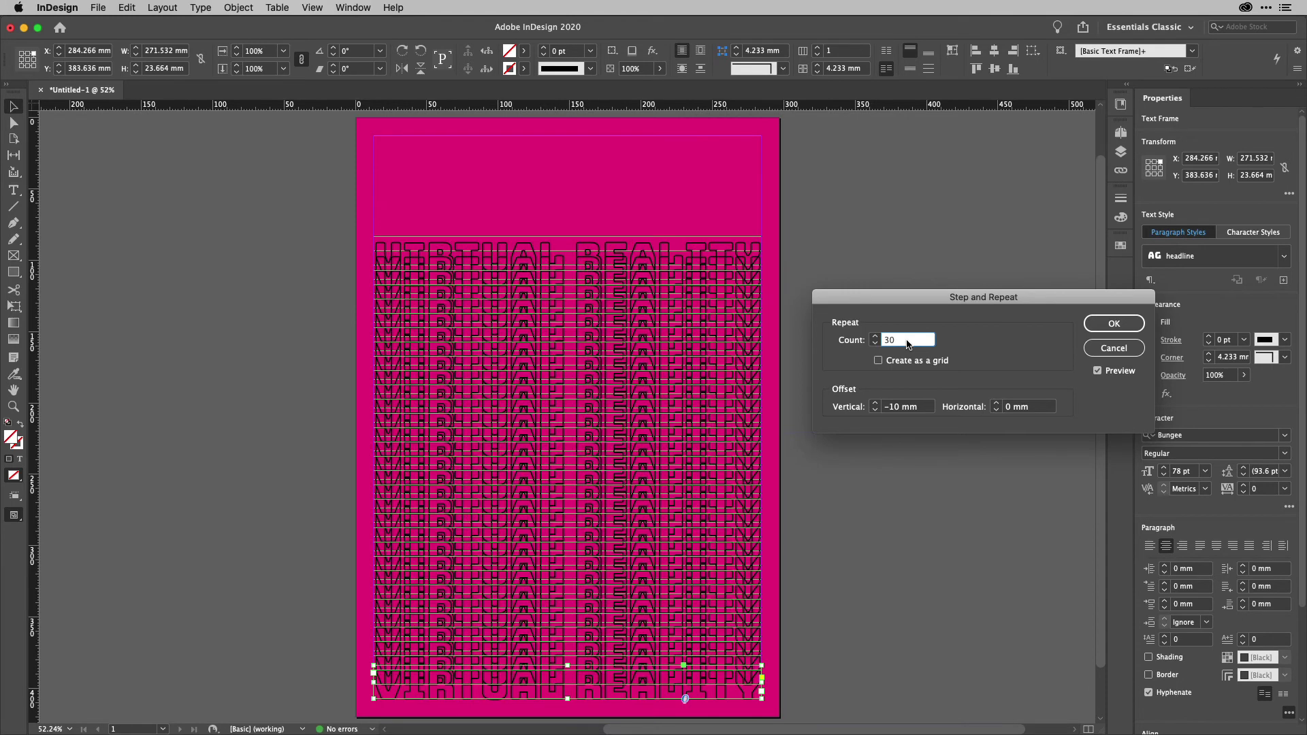
{"action": "key", "text": "Up"}
{"action": "key", "text": "Up"}
{"action": "key", "text": "Up"}
{"action": "key", "text": "Up"}
{"action": "key", "text": "Up"}
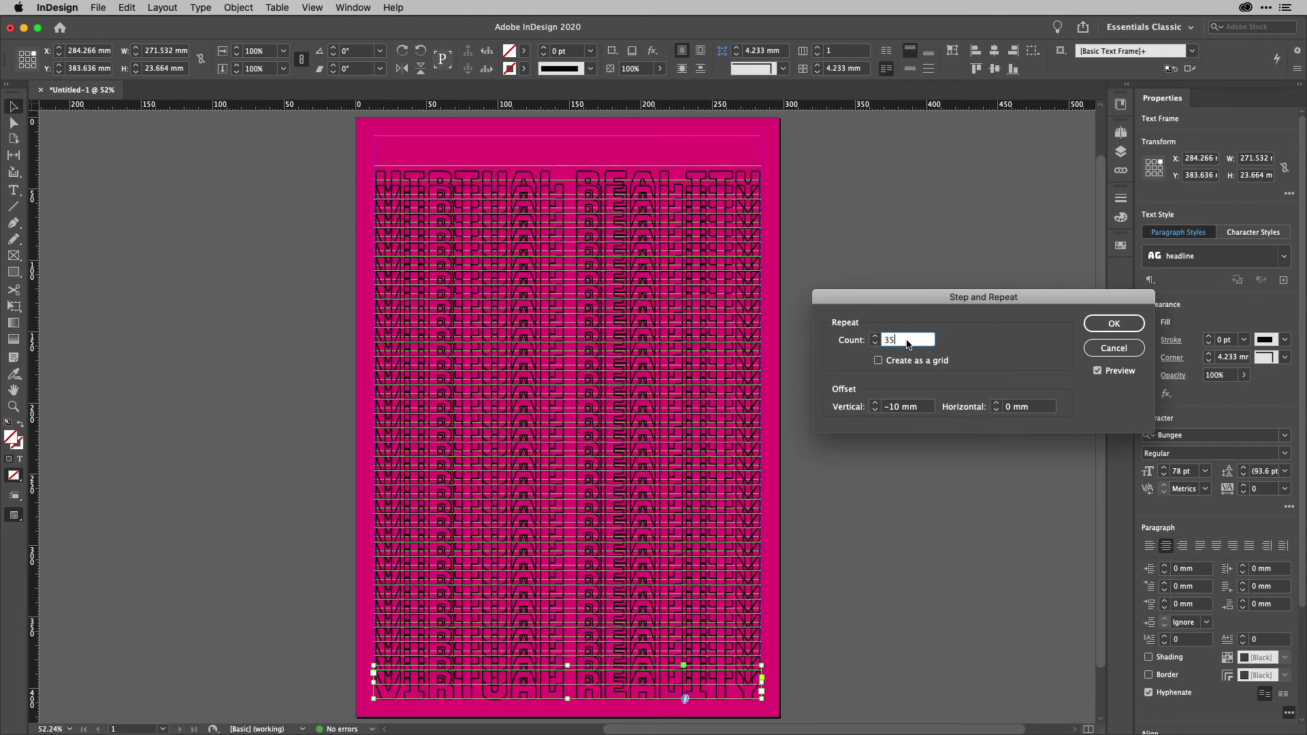
{"action": "type", "text": "40"}
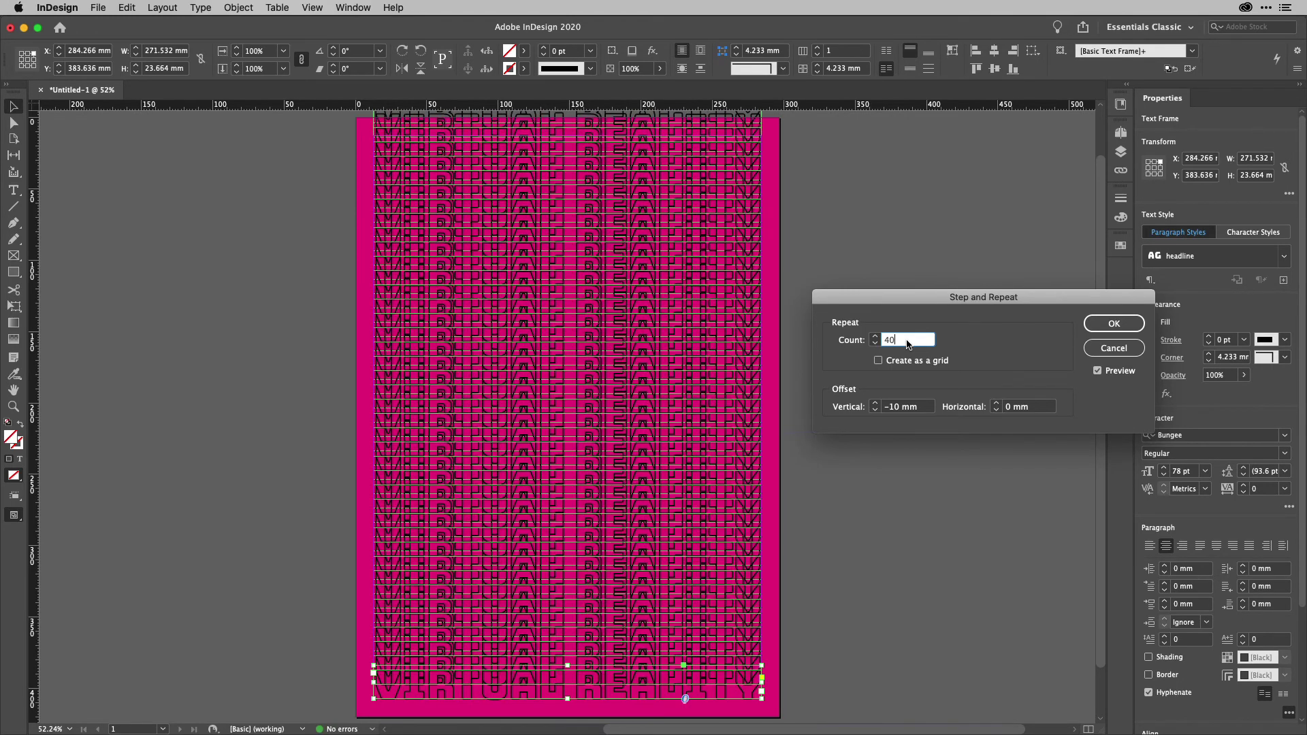
{"action": "key", "text": "Down"}
{"action": "key", "text": "Down"}
{"action": "key", "text": "Down"}
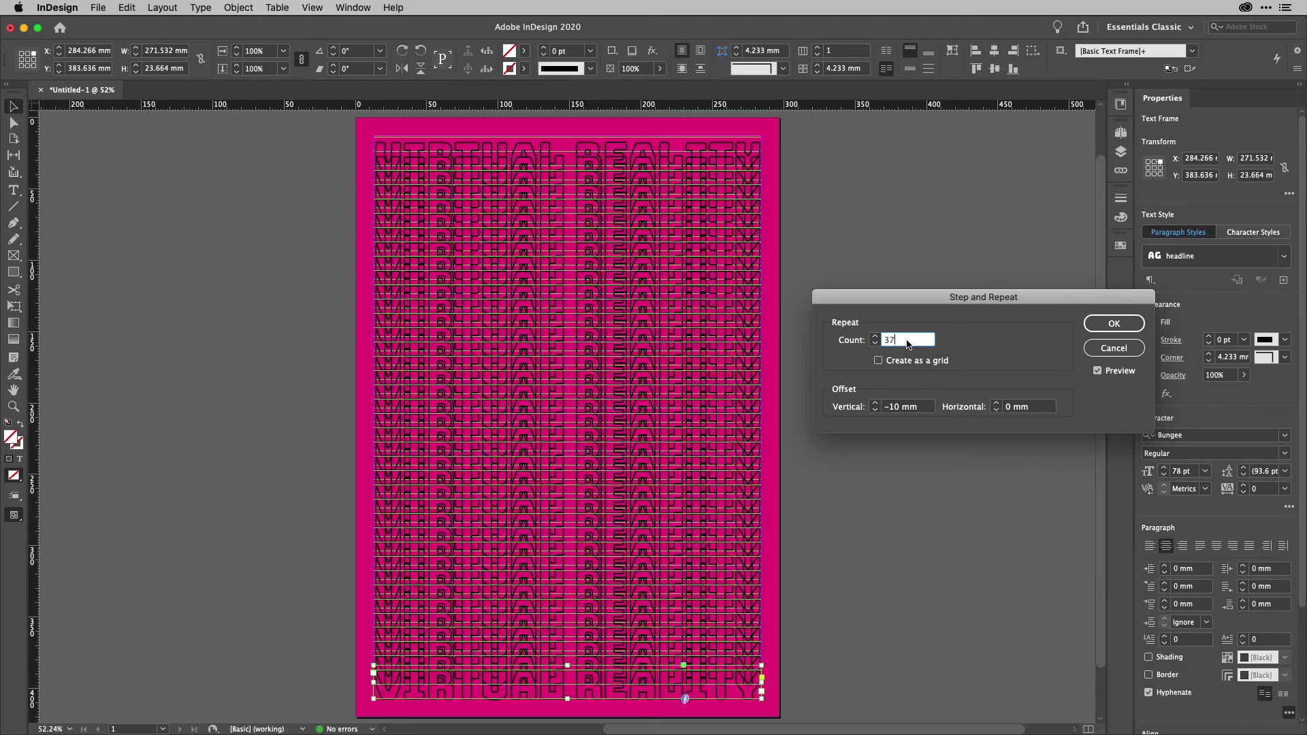
{"action": "left_click", "coordinate": [1104, 324]}
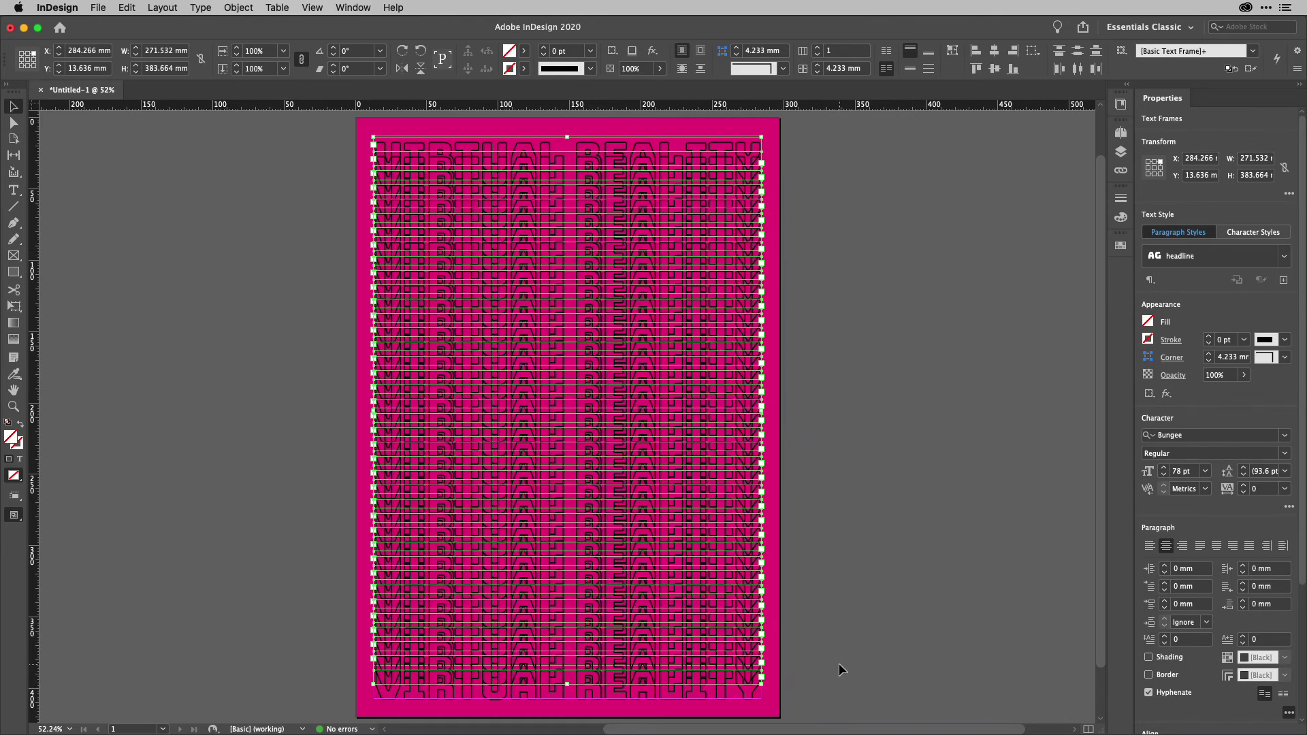
{"action": "left_click", "coordinate": [853, 444]}
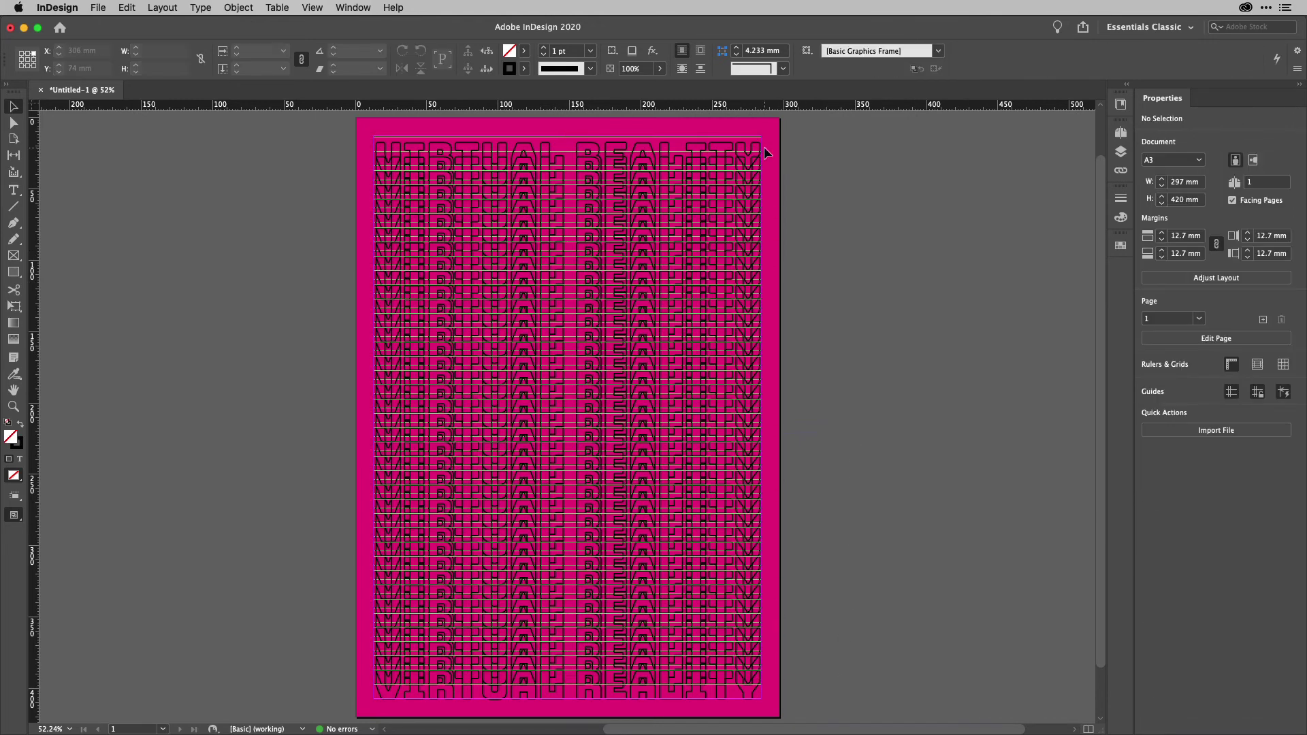
- Apply the solidfill character style to the topmost Virtual Reality title frame and deselect it
{"action": "left_click", "coordinate": [730, 147]}
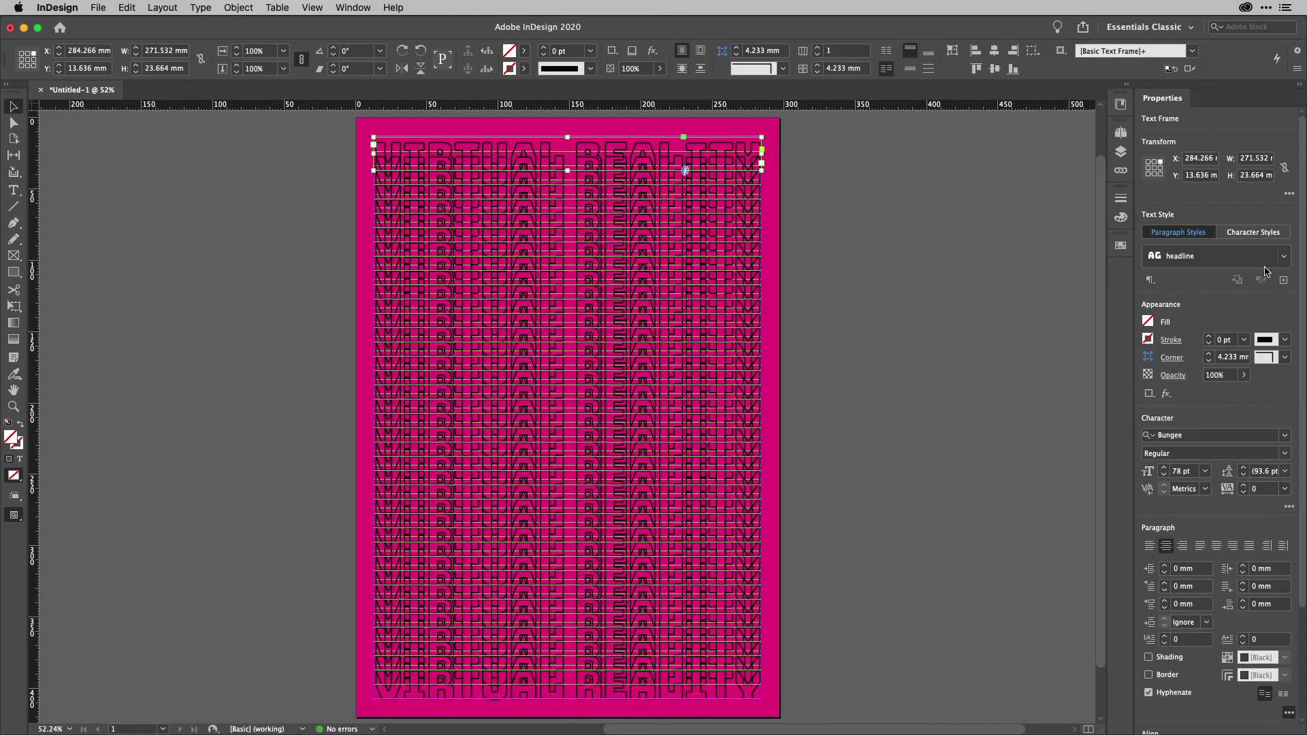
{"action": "left_click", "coordinate": [1264, 233]}
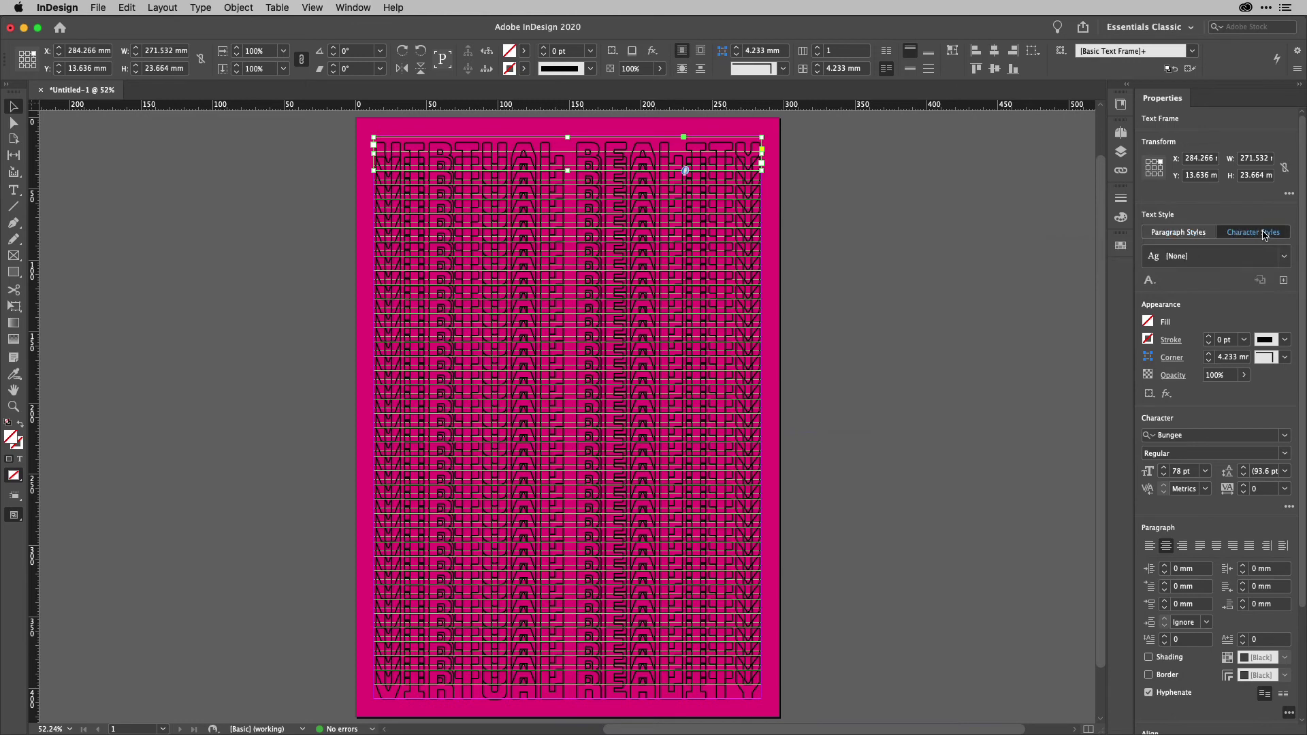
{"action": "left_click", "coordinate": [1284, 257]}
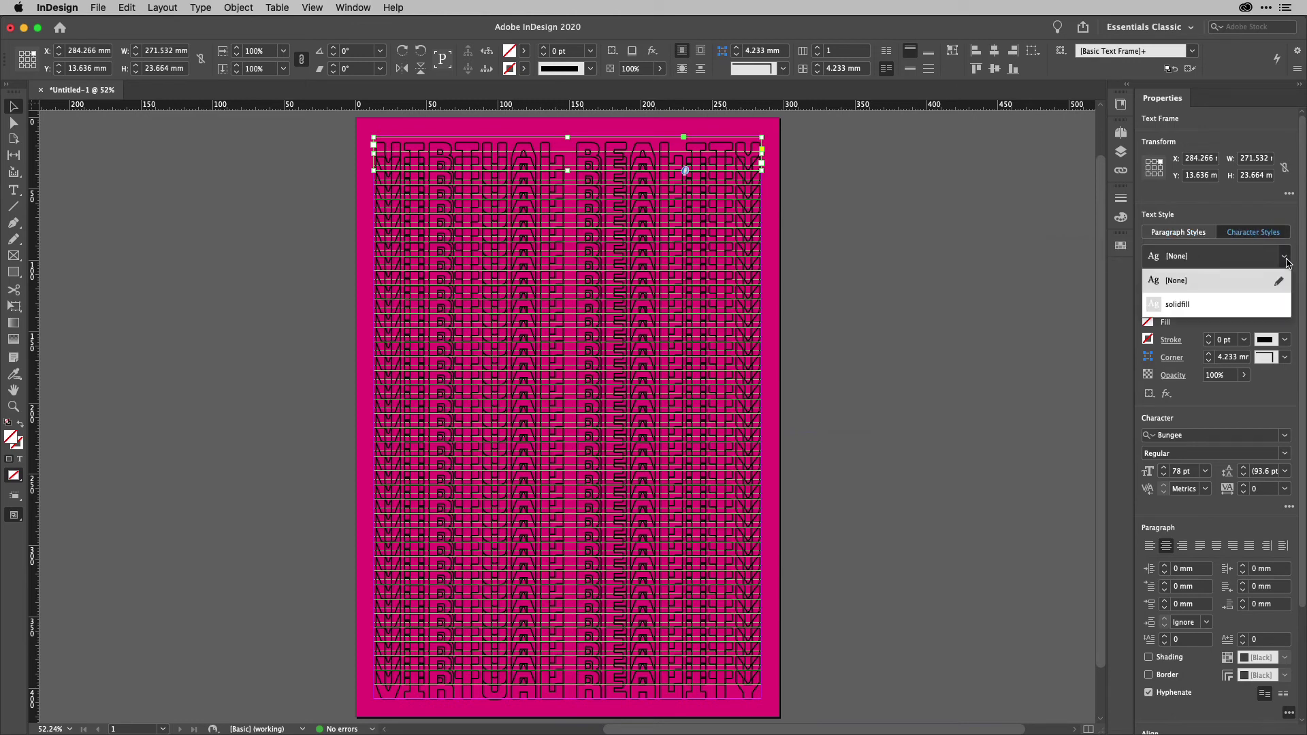
{"action": "left_click", "coordinate": [1206, 309]}
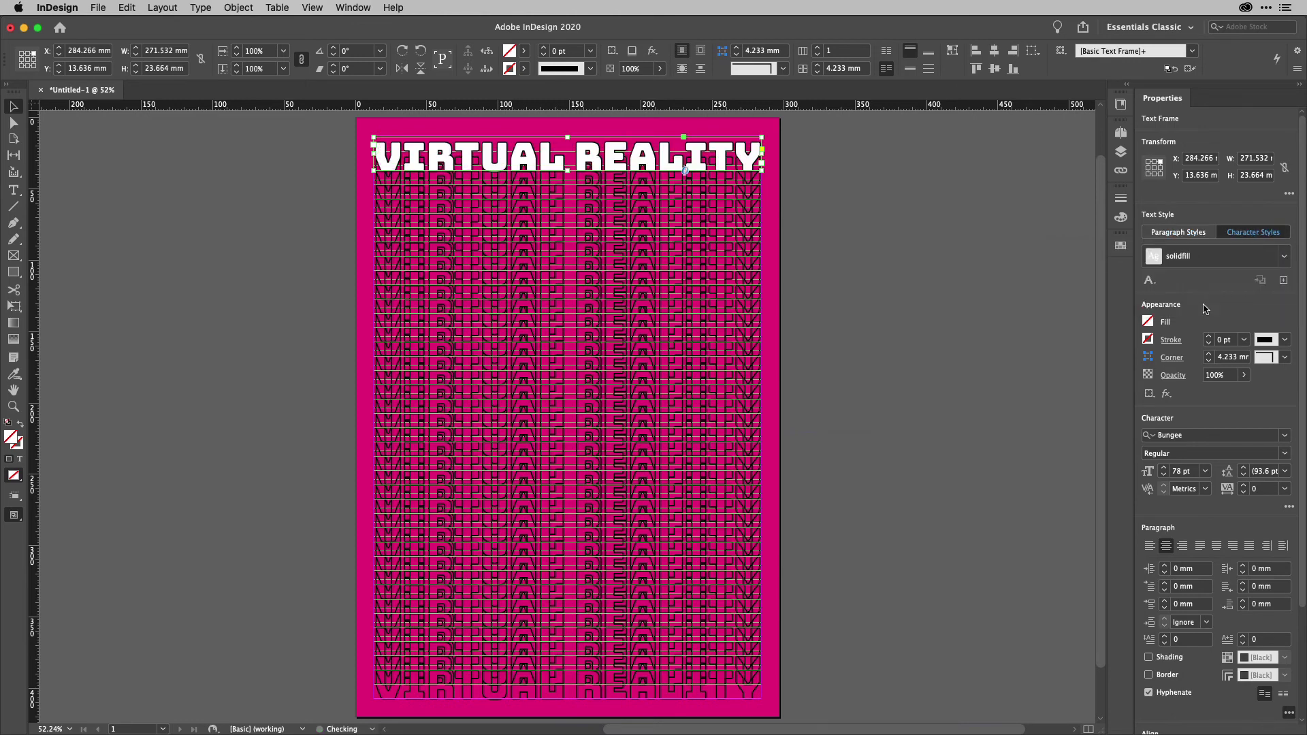
{"action": "left_click", "coordinate": [864, 262]}
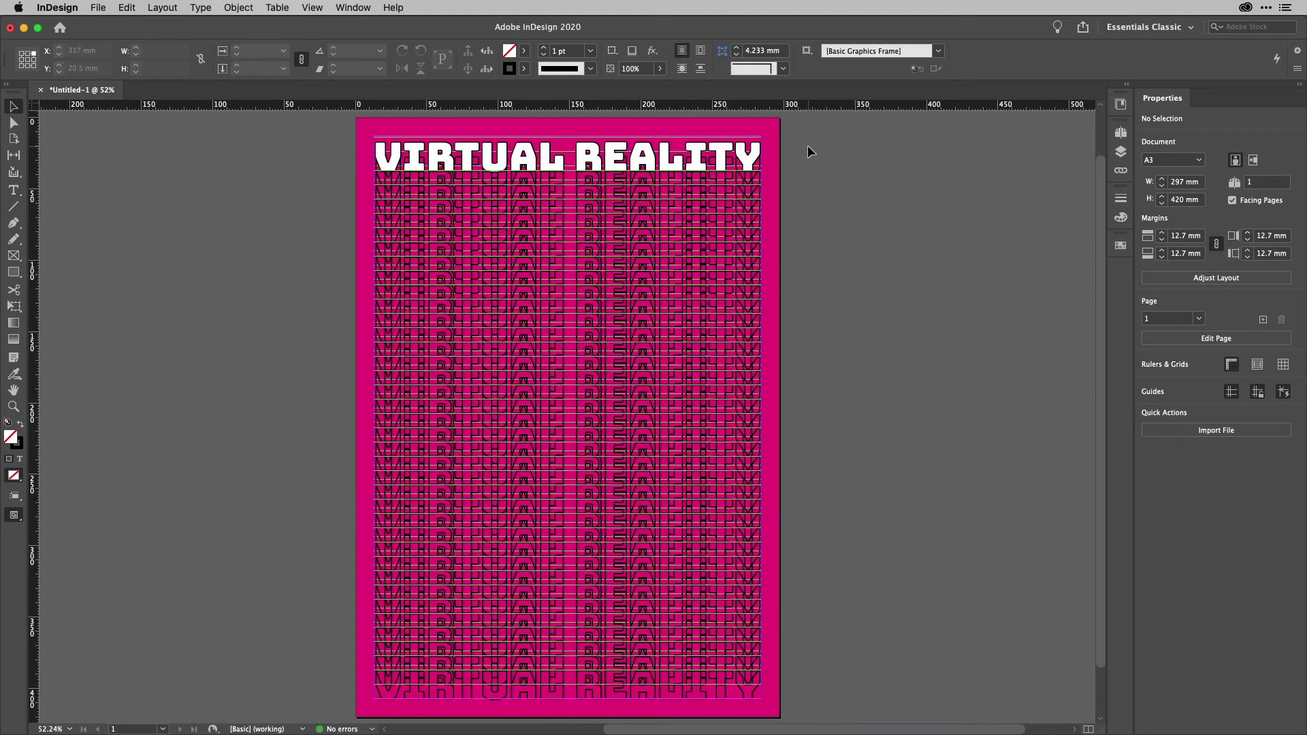
- Group all title frames and fade the group downward with a vertical Gradient Feather from just below the top headline to the page's lower edge
{"action": "key", "text": "super+a"}
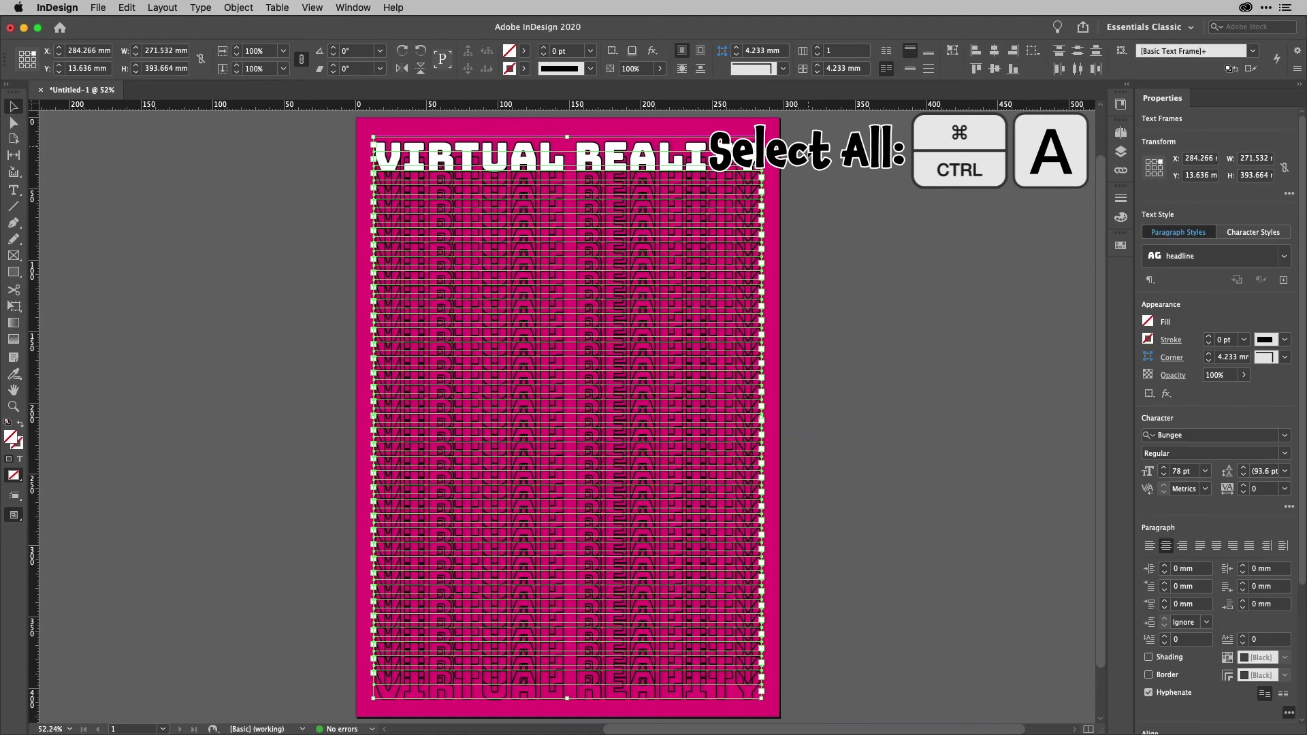
{"action": "key", "text": "super+g"}
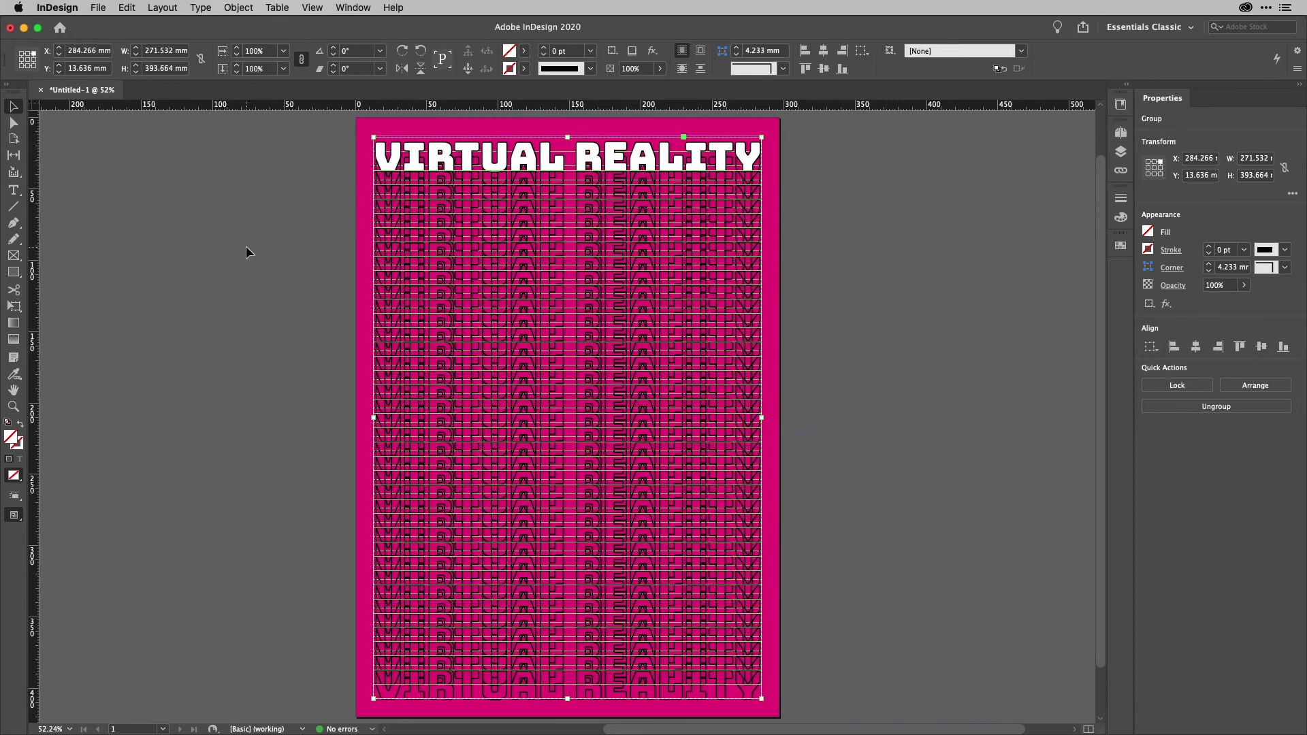
{"action": "left_click", "coordinate": [14, 340]}
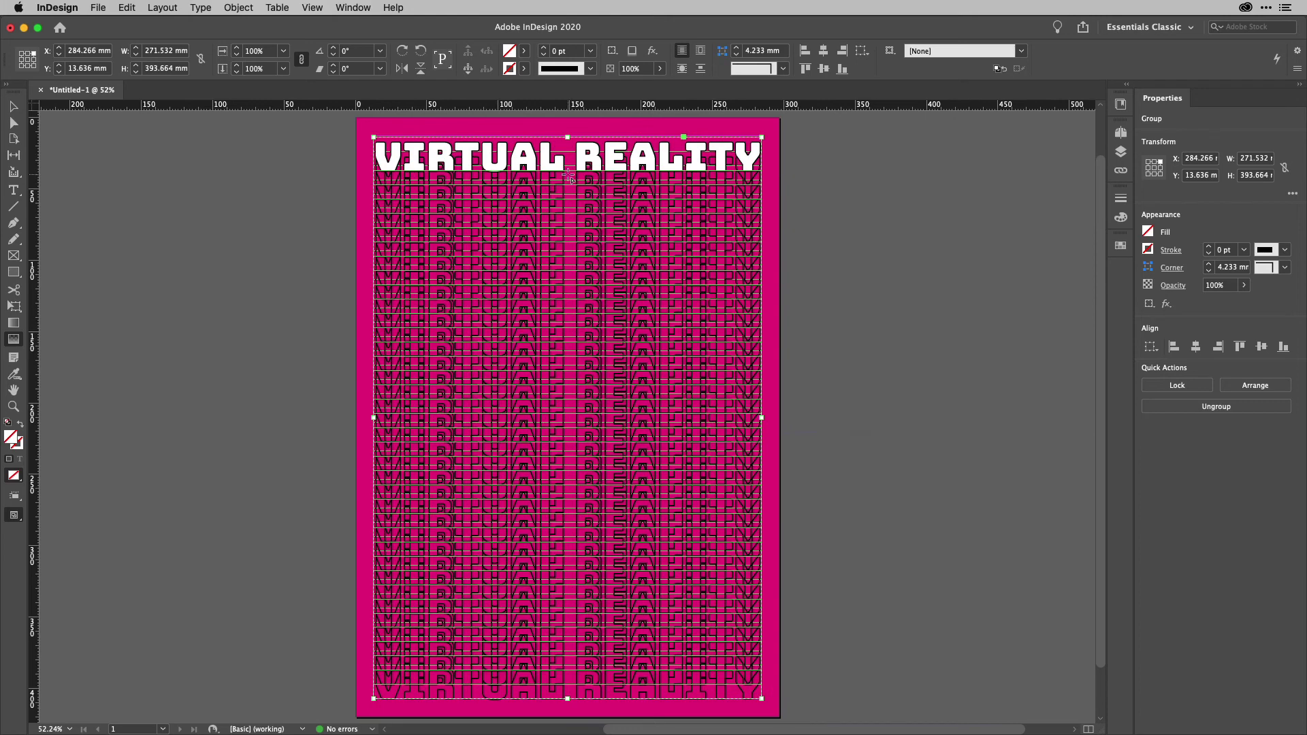
{"action": "left_click_drag", "start_coordinate": [569, 176], "coordinate": [598, 713]}
{"action": "key", "text": "shift"}
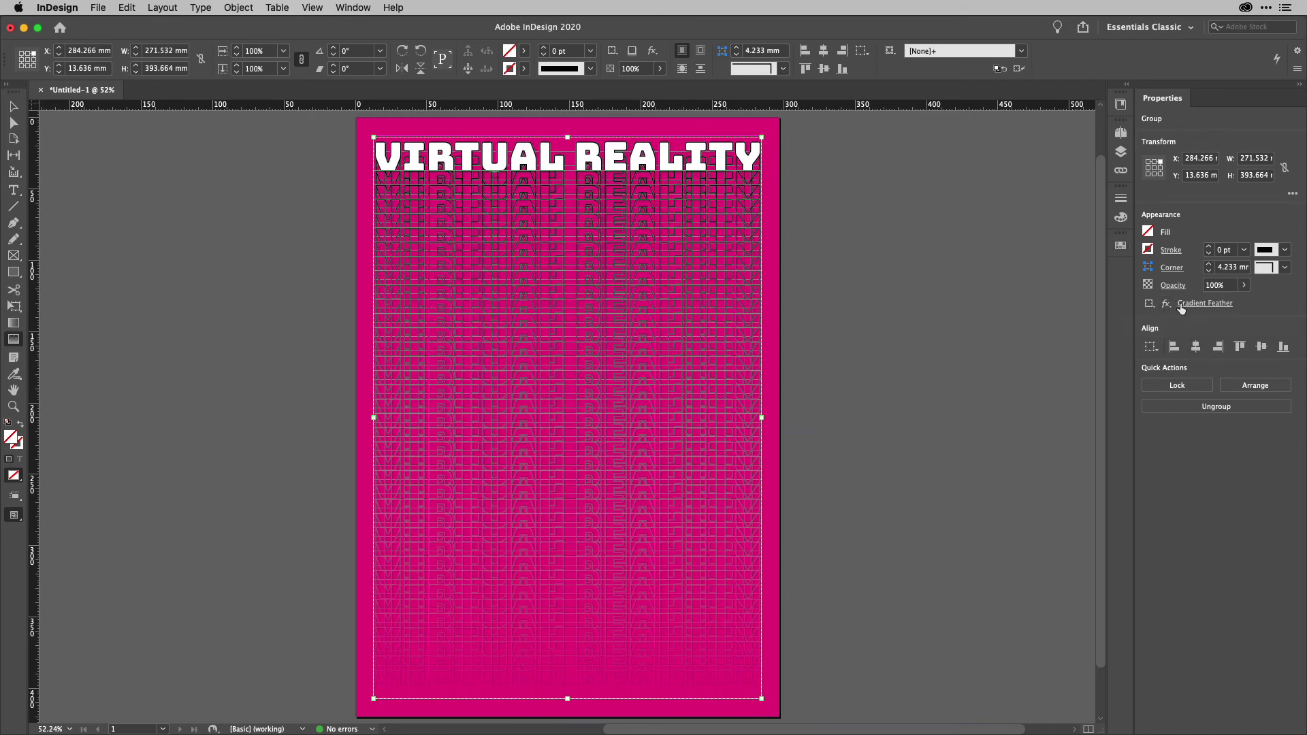
- Open the group's Gradient Feather settings, turn on the preview, and adjust the gradient midpoint, settling on about 61.3%
{"action": "left_click", "coordinate": [653, 52]}
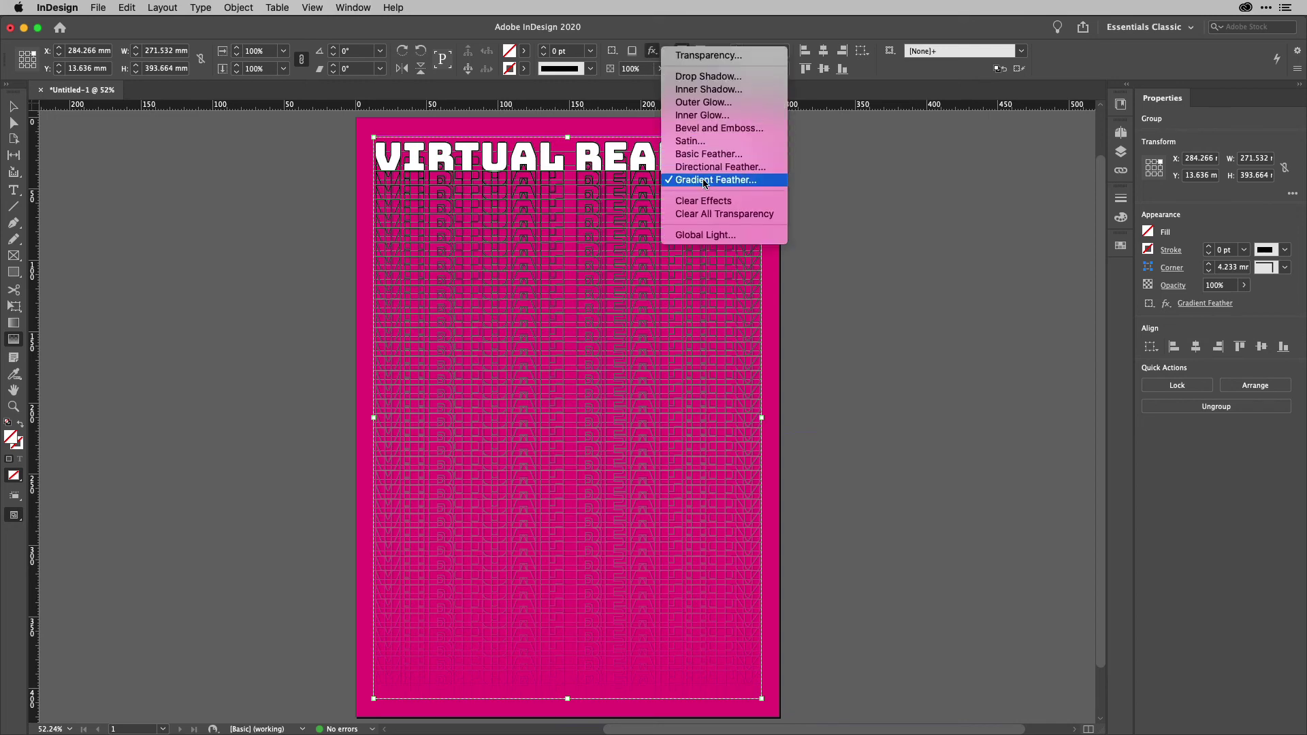
{"action": "left_click", "coordinate": [936, 204]}
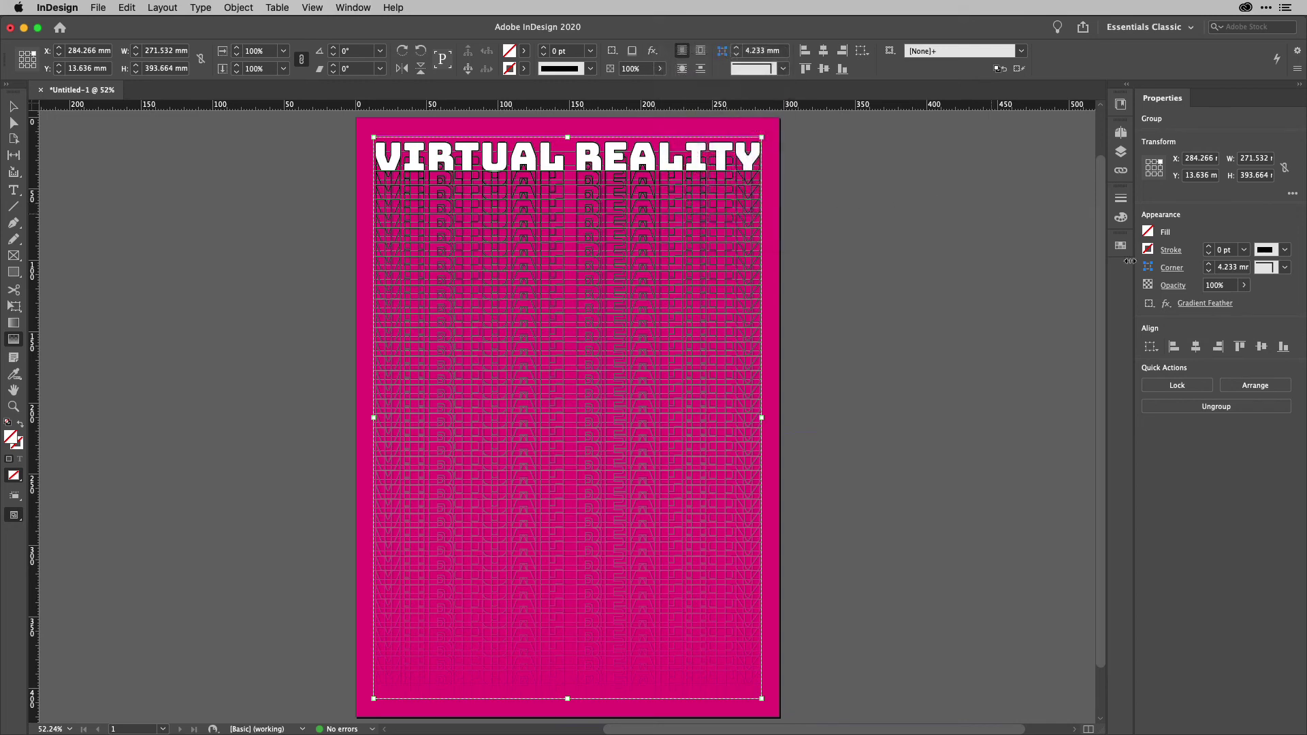
{"action": "left_click", "coordinate": [1201, 304]}
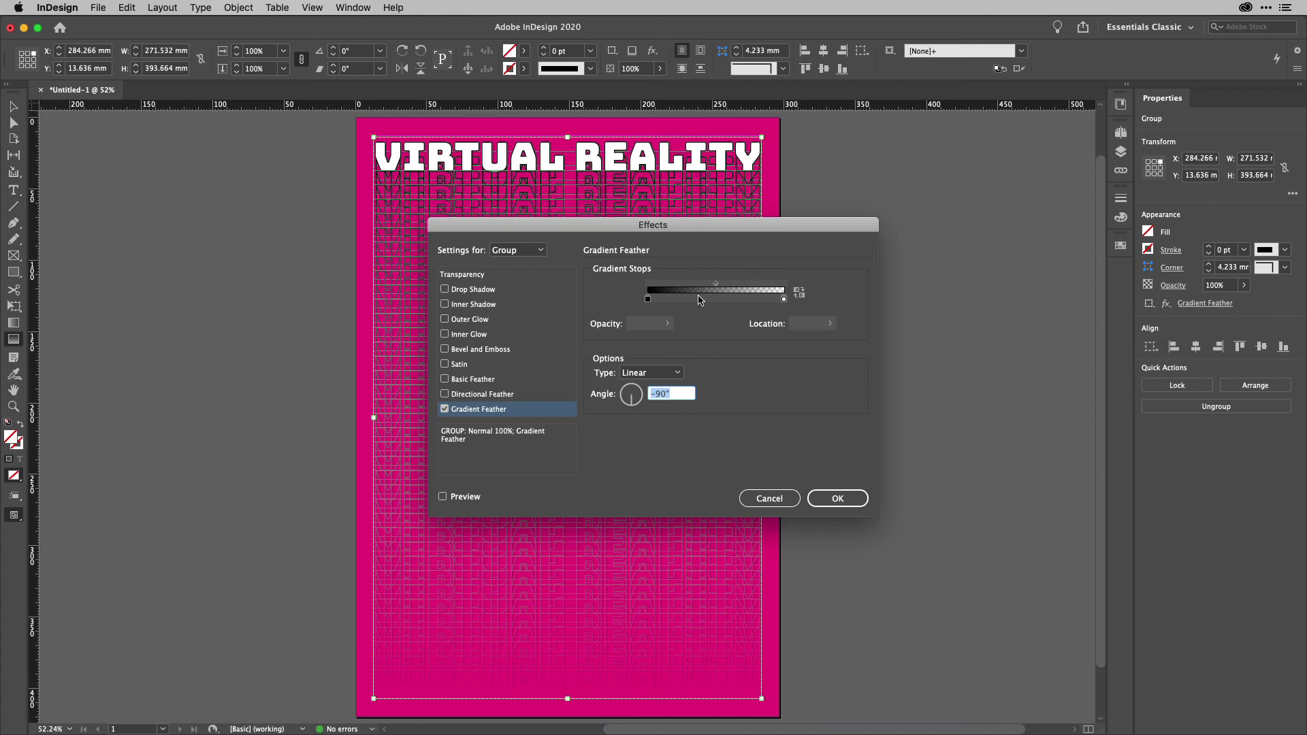
{"action": "left_click_drag", "start_coordinate": [765, 219], "coordinate": [1072, 239]}
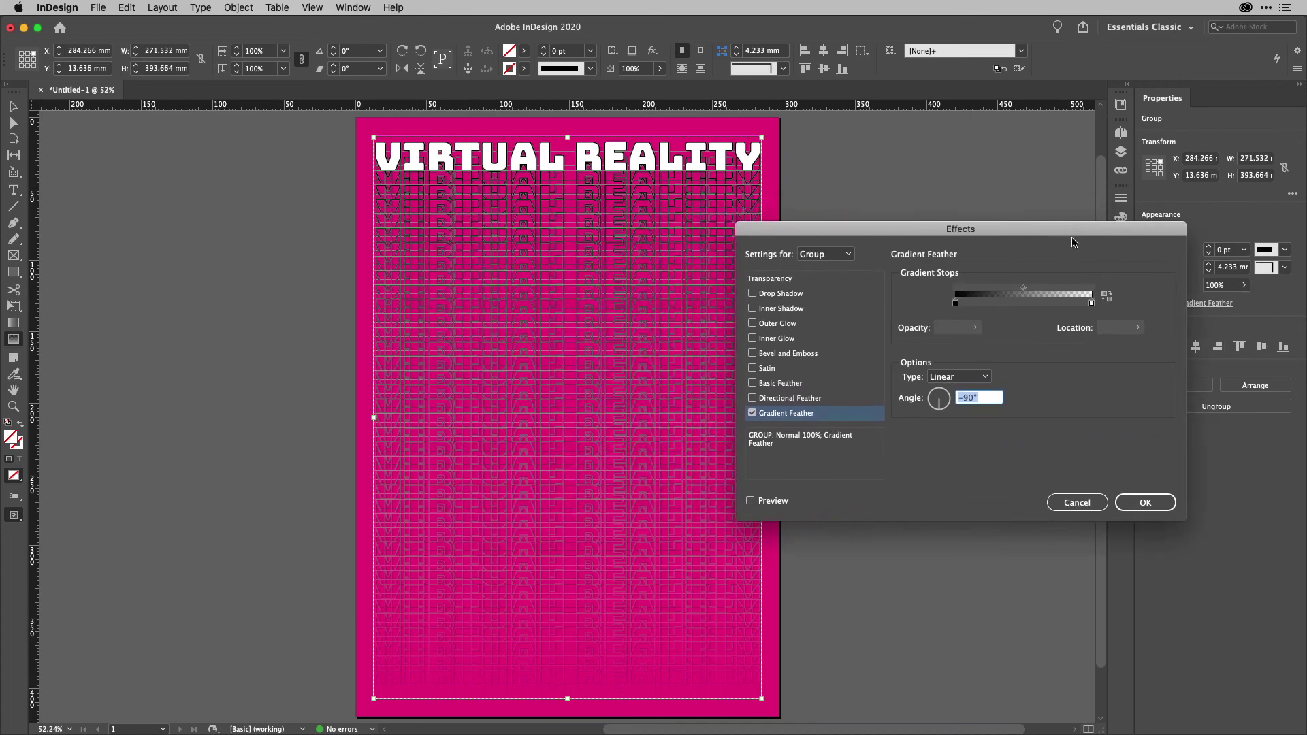
{"action": "mouse_move", "coordinate": [1026, 286]}
{"action": "left_mouse_down"}
{"action": "mouse_move", "coordinate": [1049, 286]}
{"action": "mouse_move", "coordinate": [1004, 289]}
{"action": "left_mouse_up"}
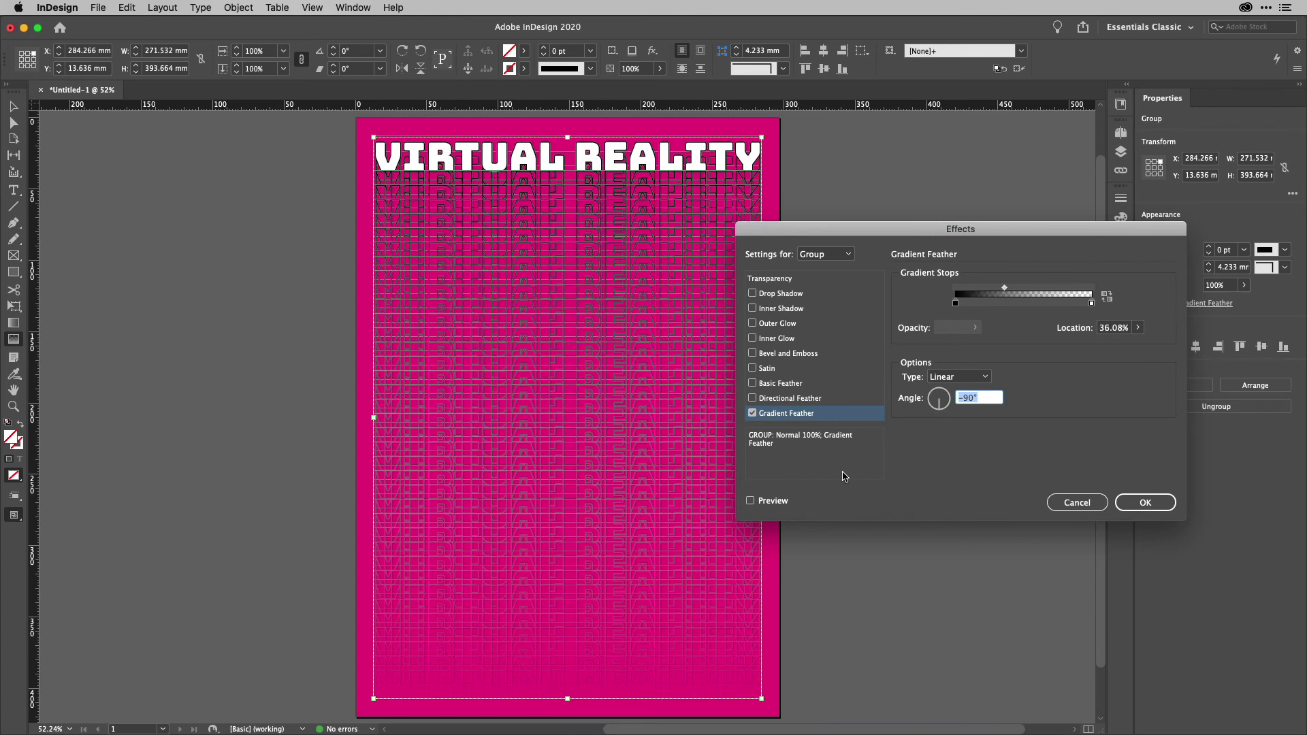
{"action": "left_click", "coordinate": [780, 501]}
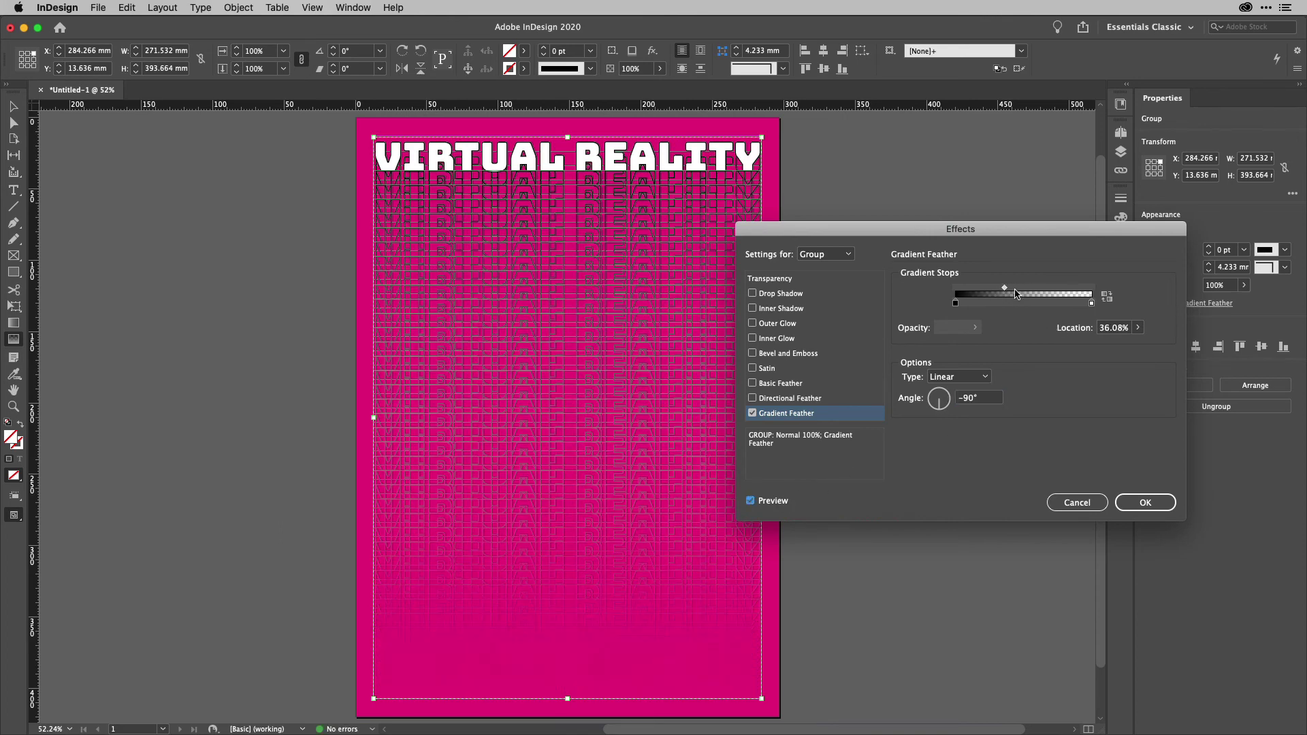
{"action": "left_click_drag", "start_coordinate": [1004, 288], "coordinate": [1039, 287]}
- Try a Radial gradient feather with the midpoint at 81.3%, and return the type to Linear
{"action": "left_click", "coordinate": [960, 376]}
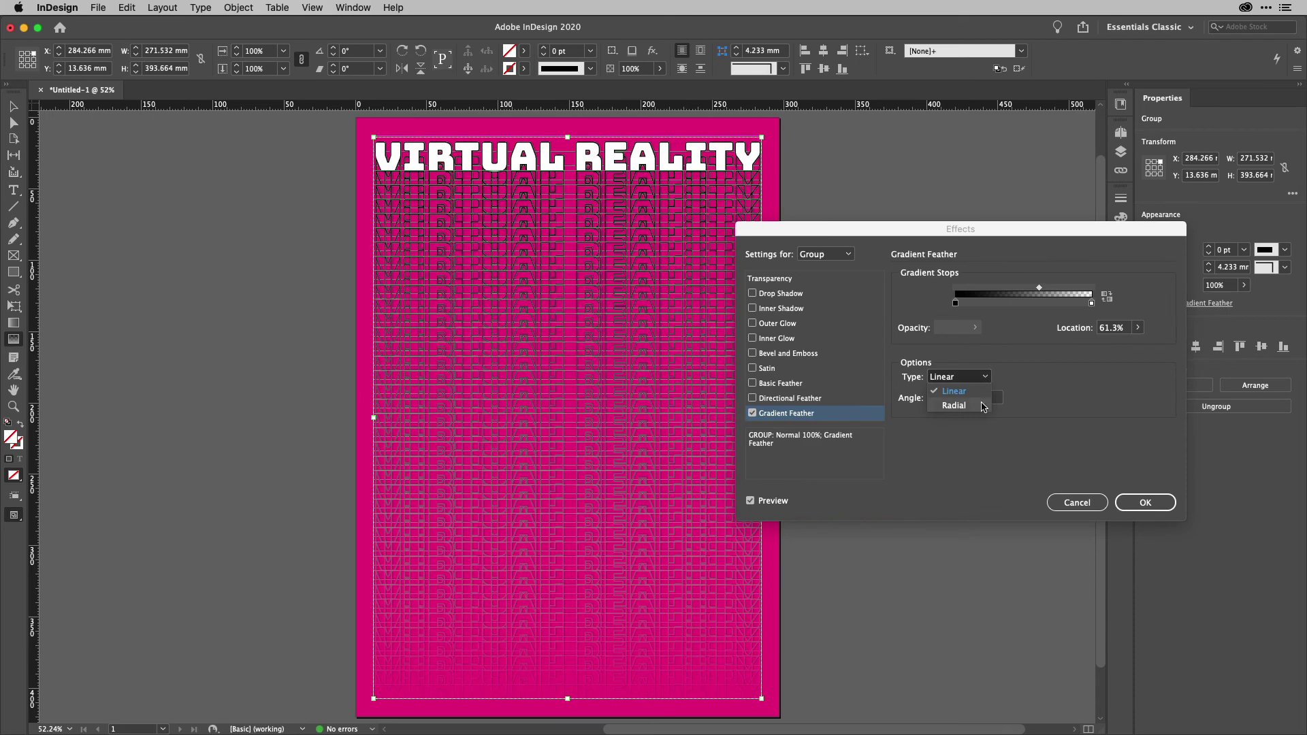
{"action": "left_click", "coordinate": [983, 408]}
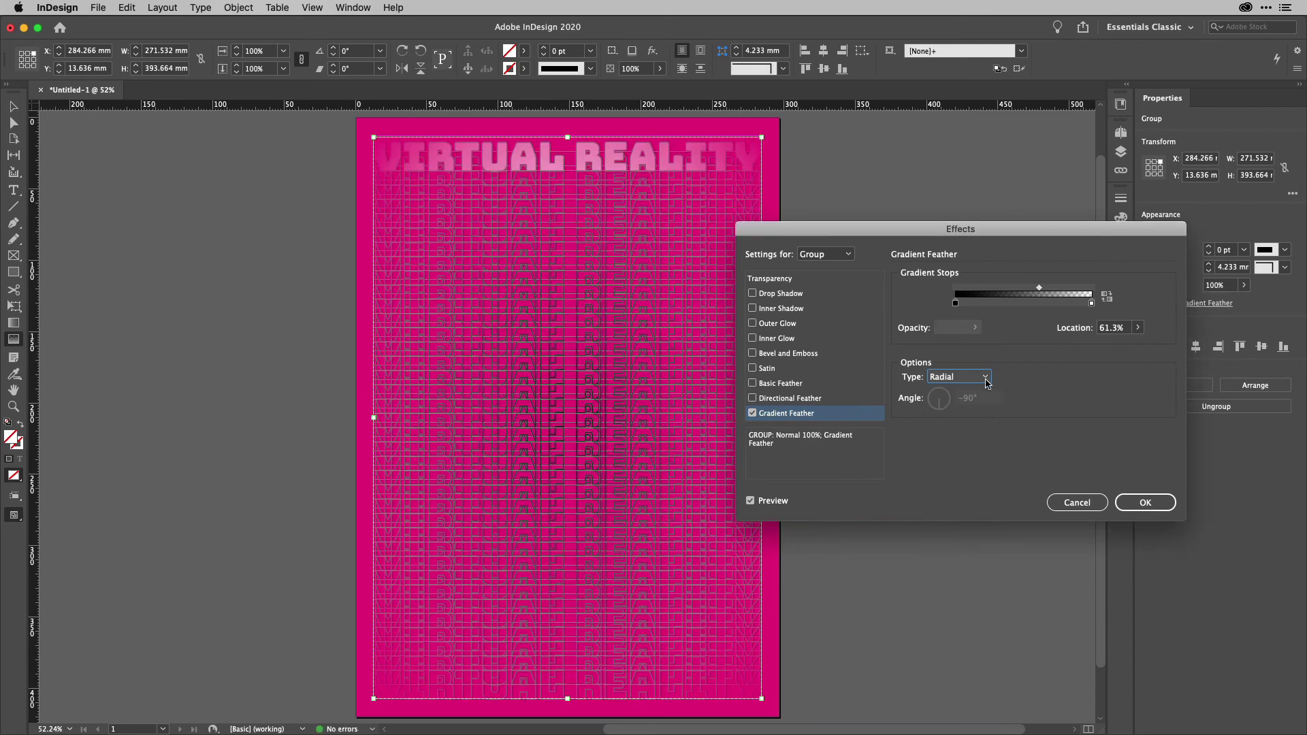
{"action": "left_click", "coordinate": [1137, 328]}
{"action": "mouse_move", "coordinate": [1111, 345]}
{"action": "left_mouse_down"}
{"action": "mouse_move", "coordinate": [1093, 347]}
{"action": "mouse_move", "coordinate": [1127, 346]}
{"action": "left_mouse_up"}
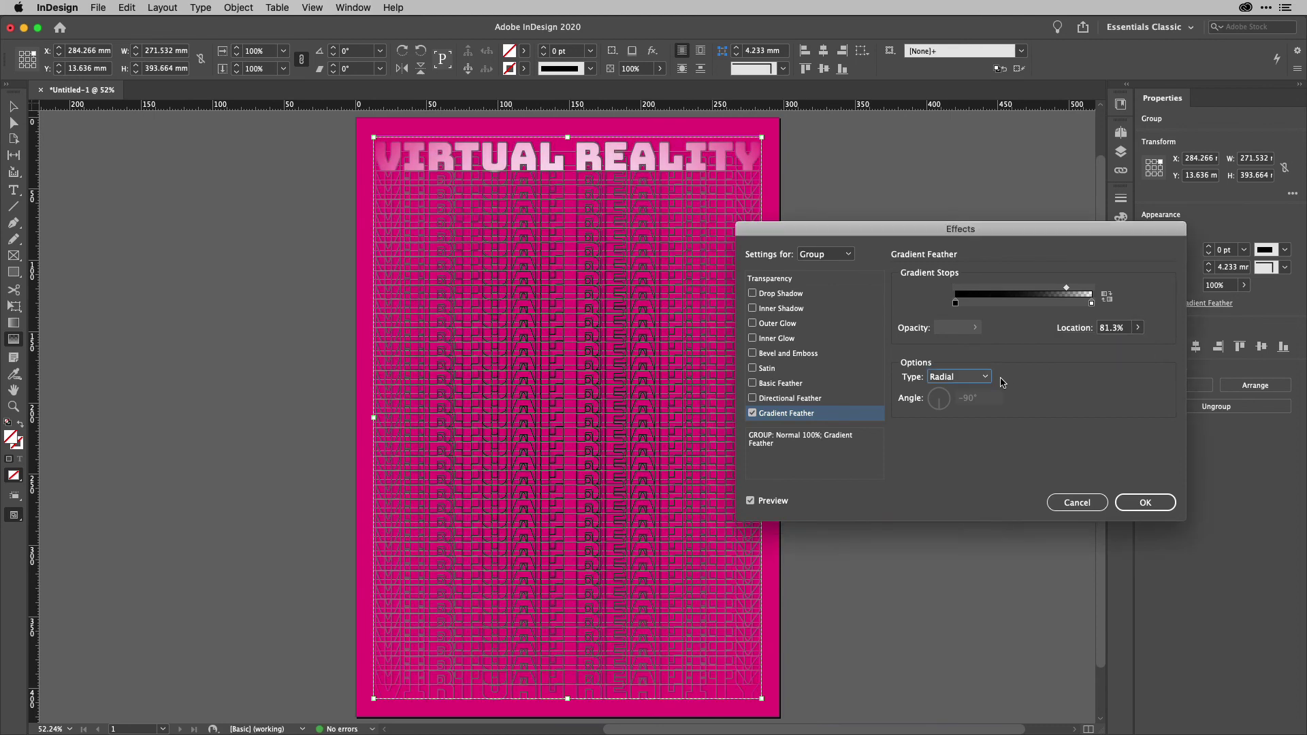
{"action": "left_click", "coordinate": [985, 377]}
{"action": "left_click", "coordinate": [975, 391]}
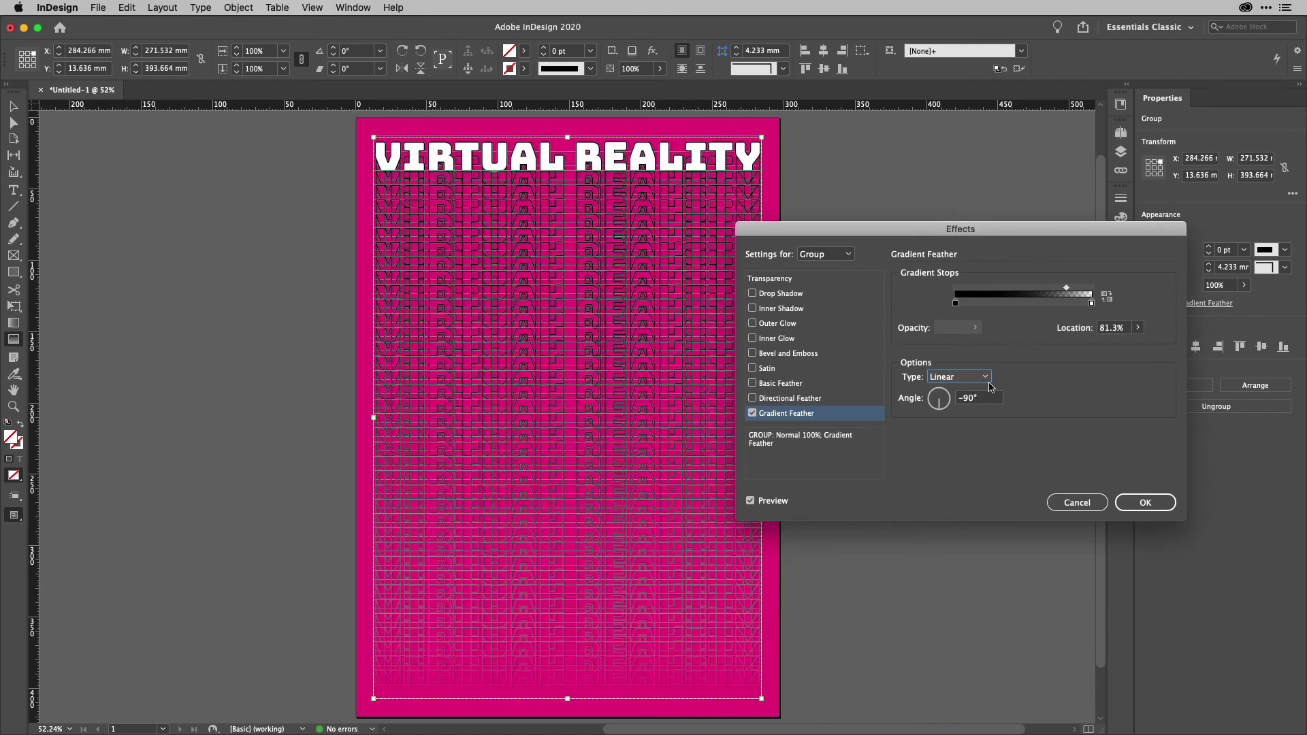
- Set the linear feather's midpoint to about 65.58%, apply the effect, and deselect the group
{"action": "left_click_drag", "start_coordinate": [1067, 289], "coordinate": [1046, 292]}
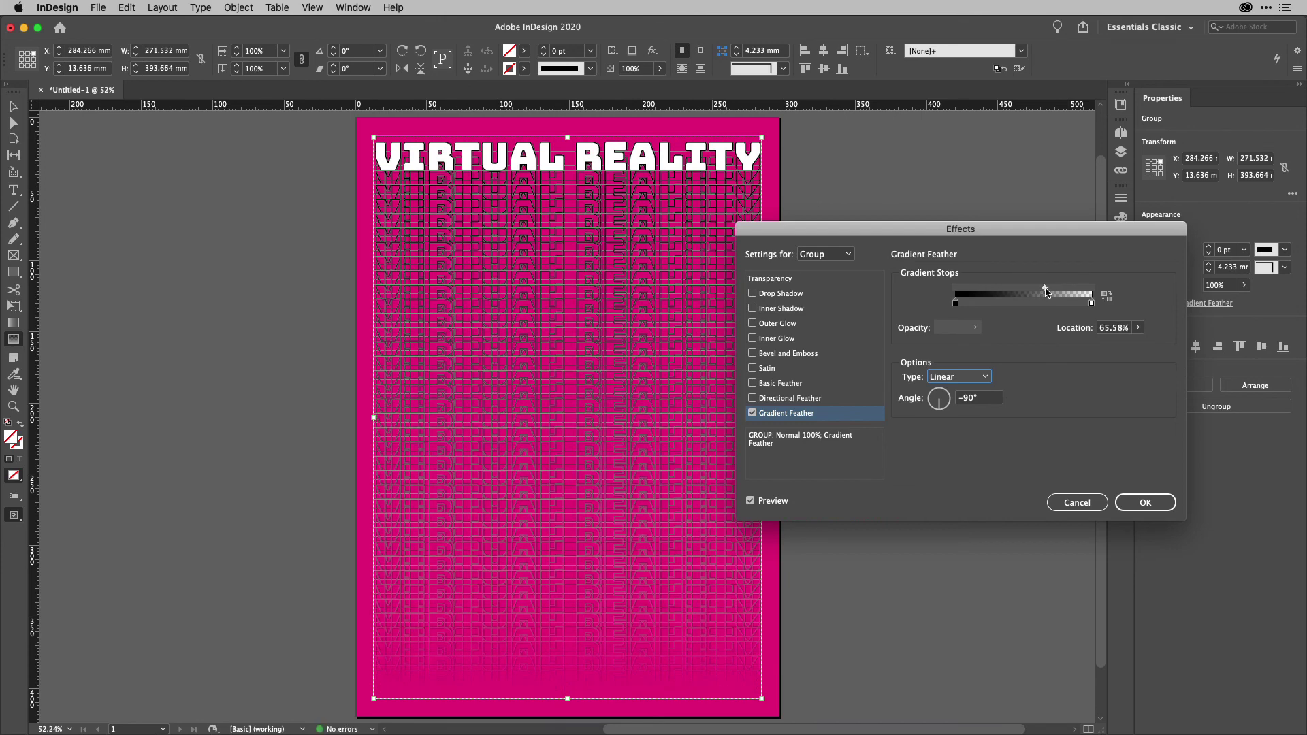
{"action": "left_click", "coordinate": [1139, 502]}
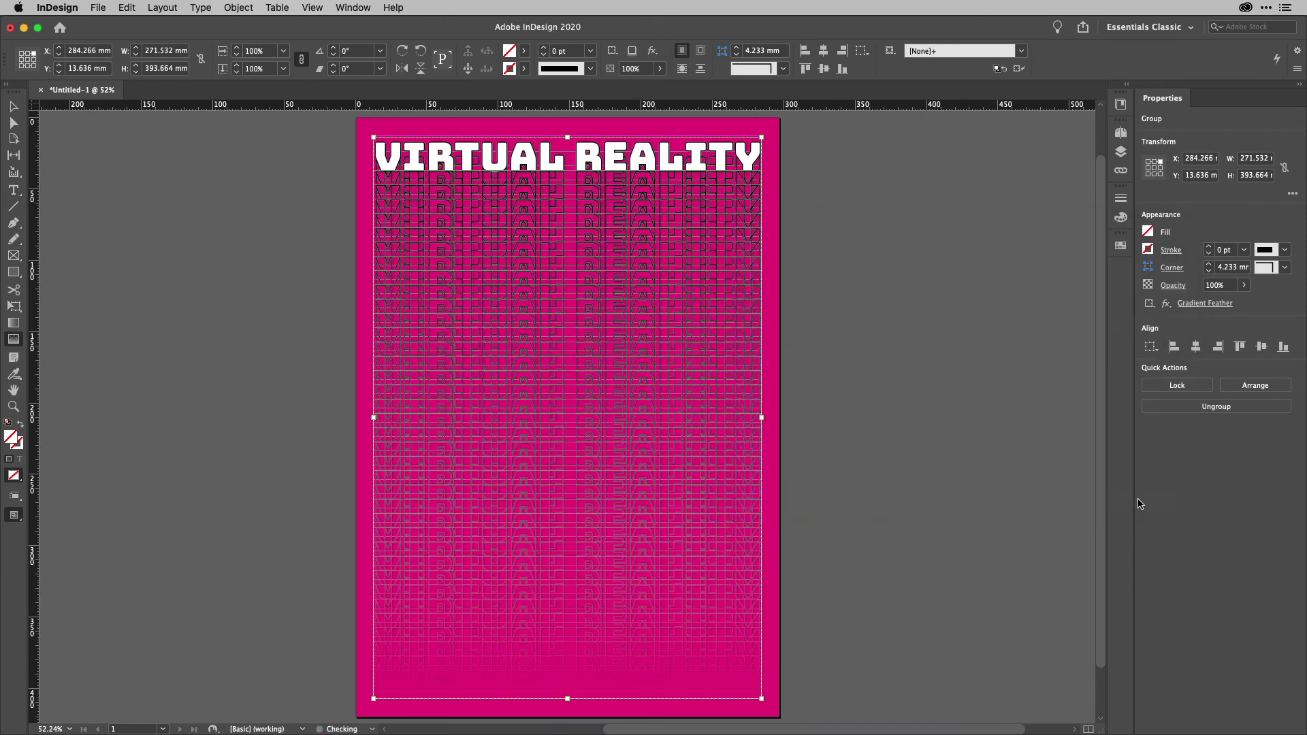
{"action": "left_click", "coordinate": [14, 107]}
{"action": "left_click", "coordinate": [878, 193]}
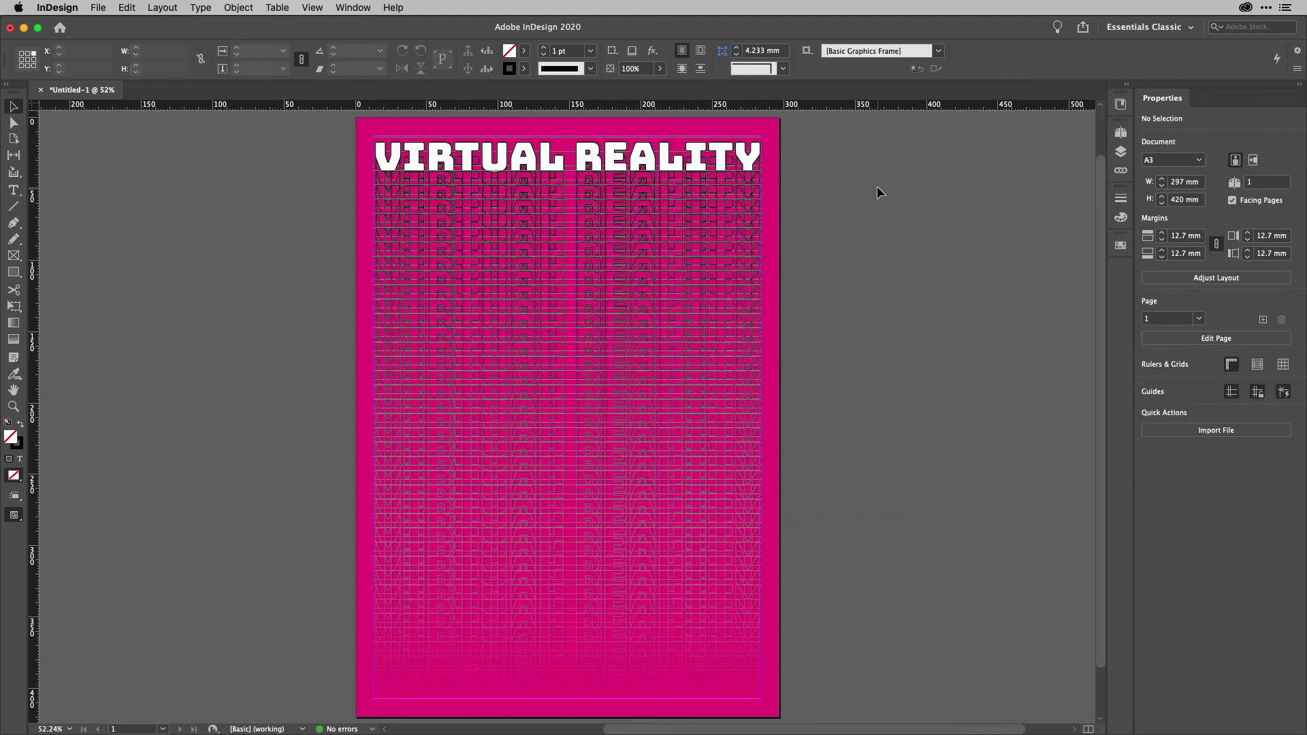
- Edit the myHeading text variable's custom text to read Gradual Reality and close the text variable settings
{"action": "left_click", "coordinate": [199, 9]}
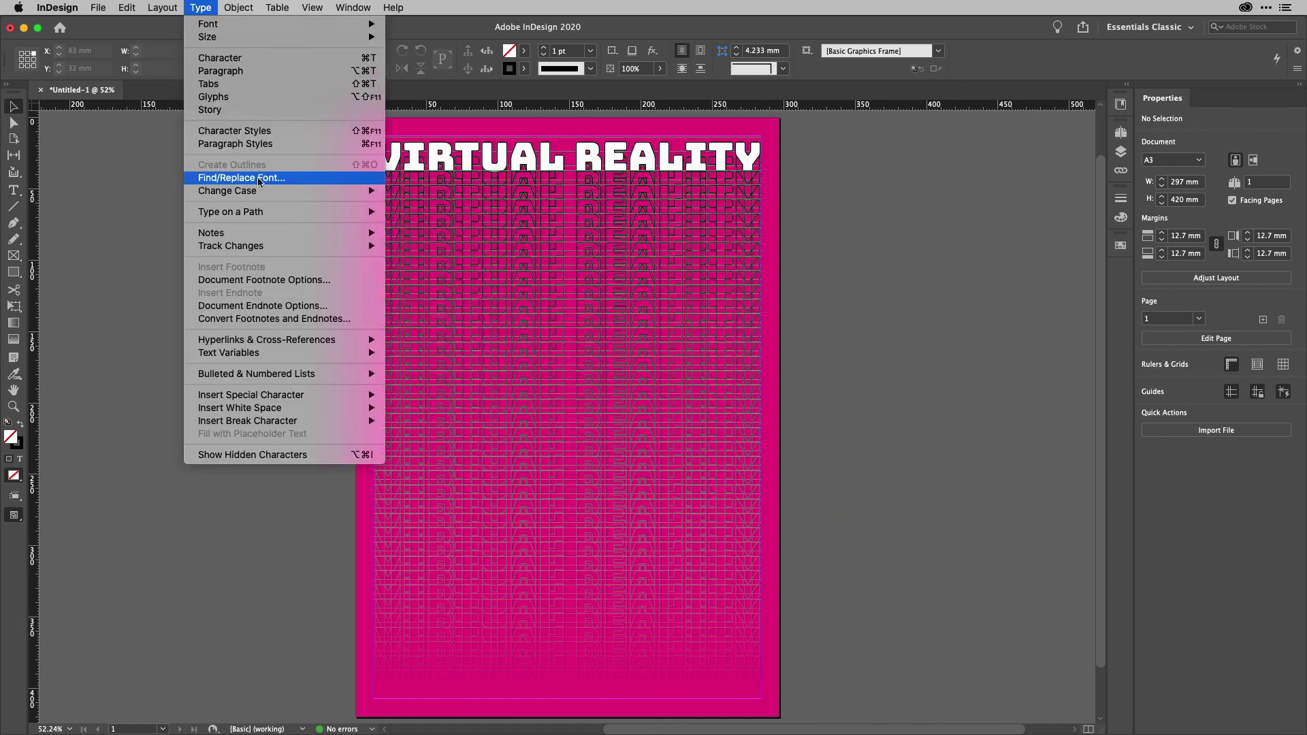
{"action": "mouse_move", "coordinate": [274, 353]}
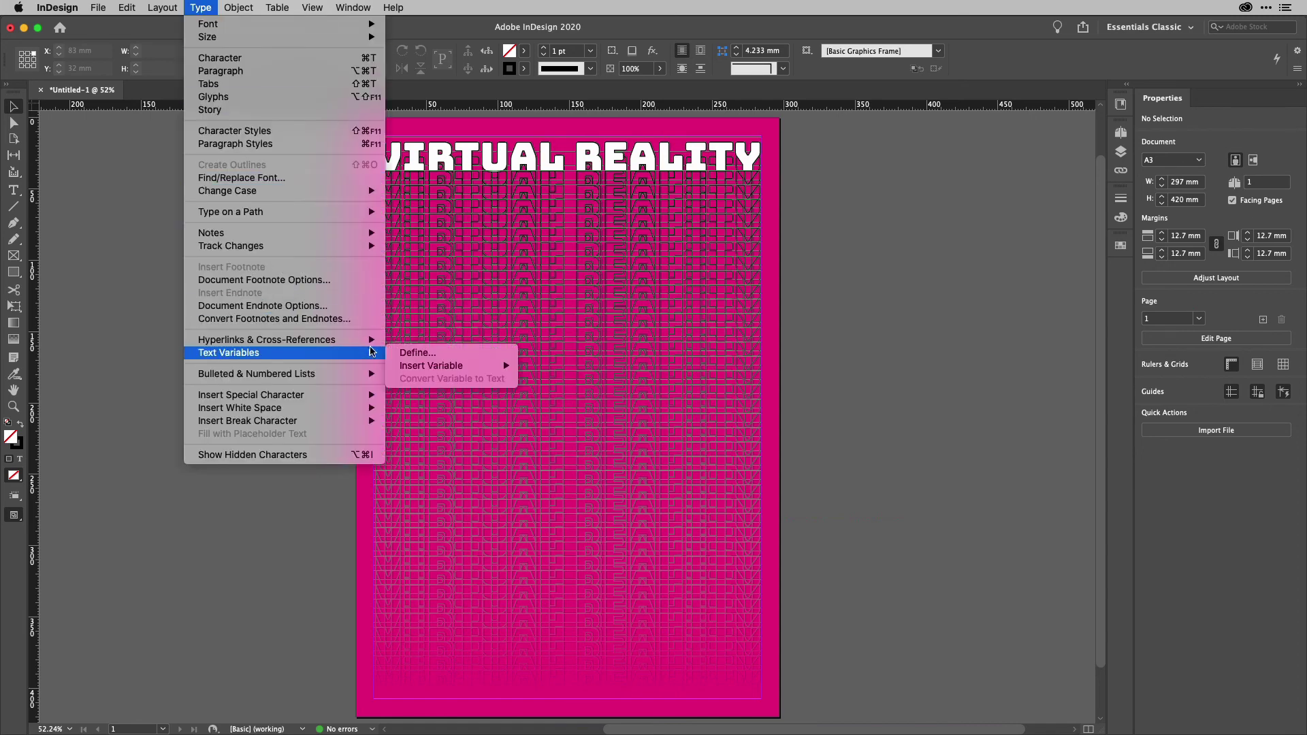
{"action": "left_click", "coordinate": [405, 352]}
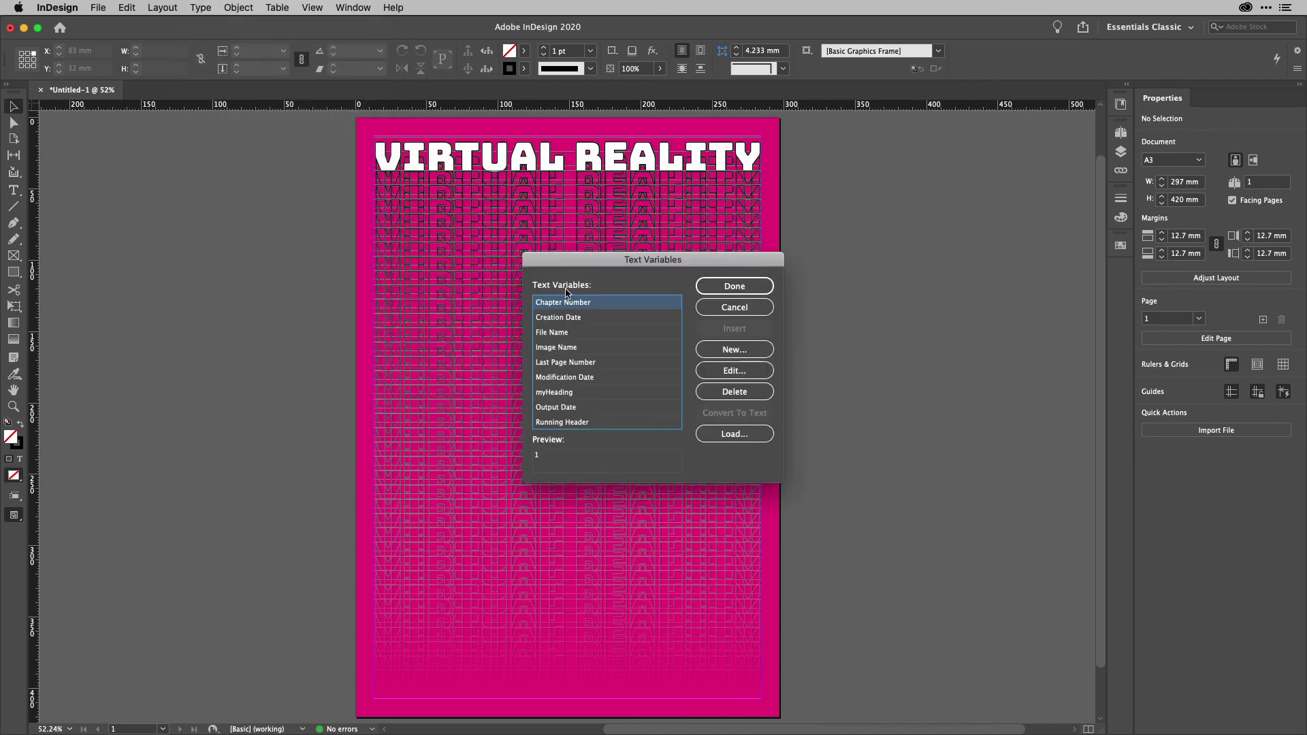
{"action": "left_click_drag", "start_coordinate": [621, 262], "coordinate": [889, 265]}
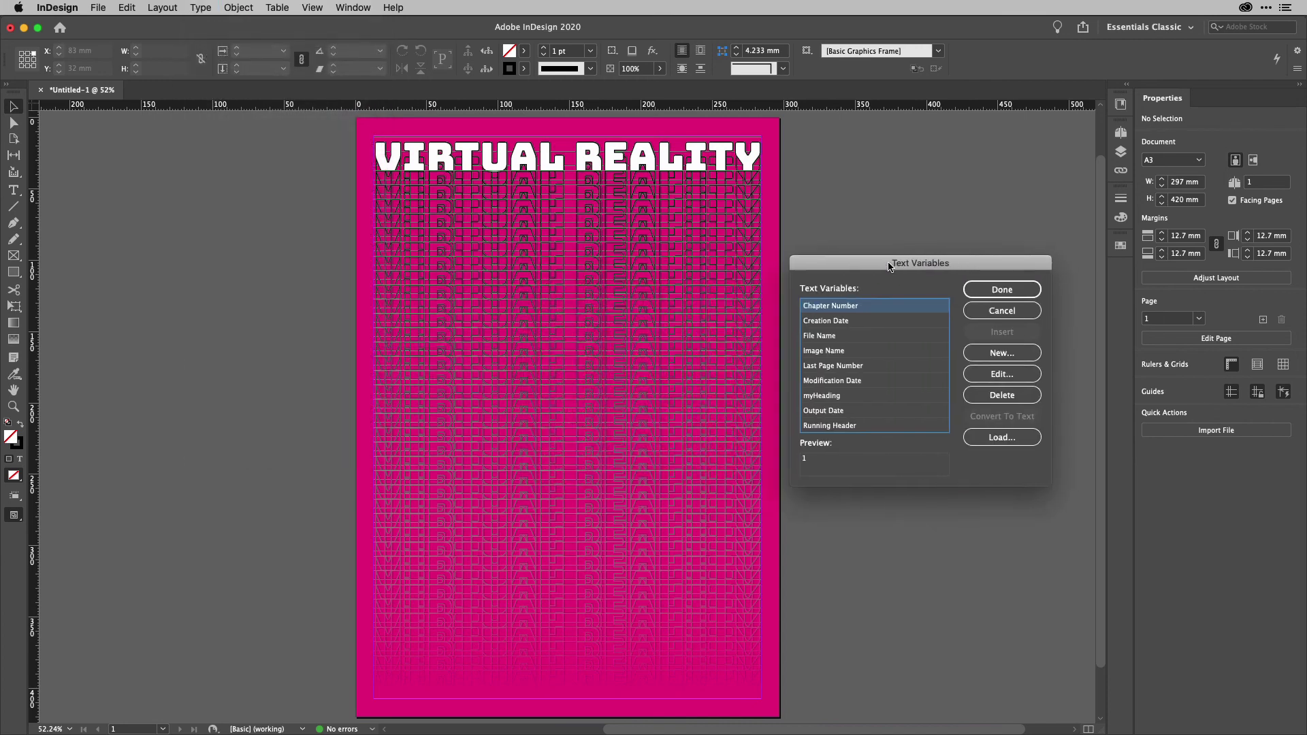
{"action": "left_click", "coordinate": [851, 396]}
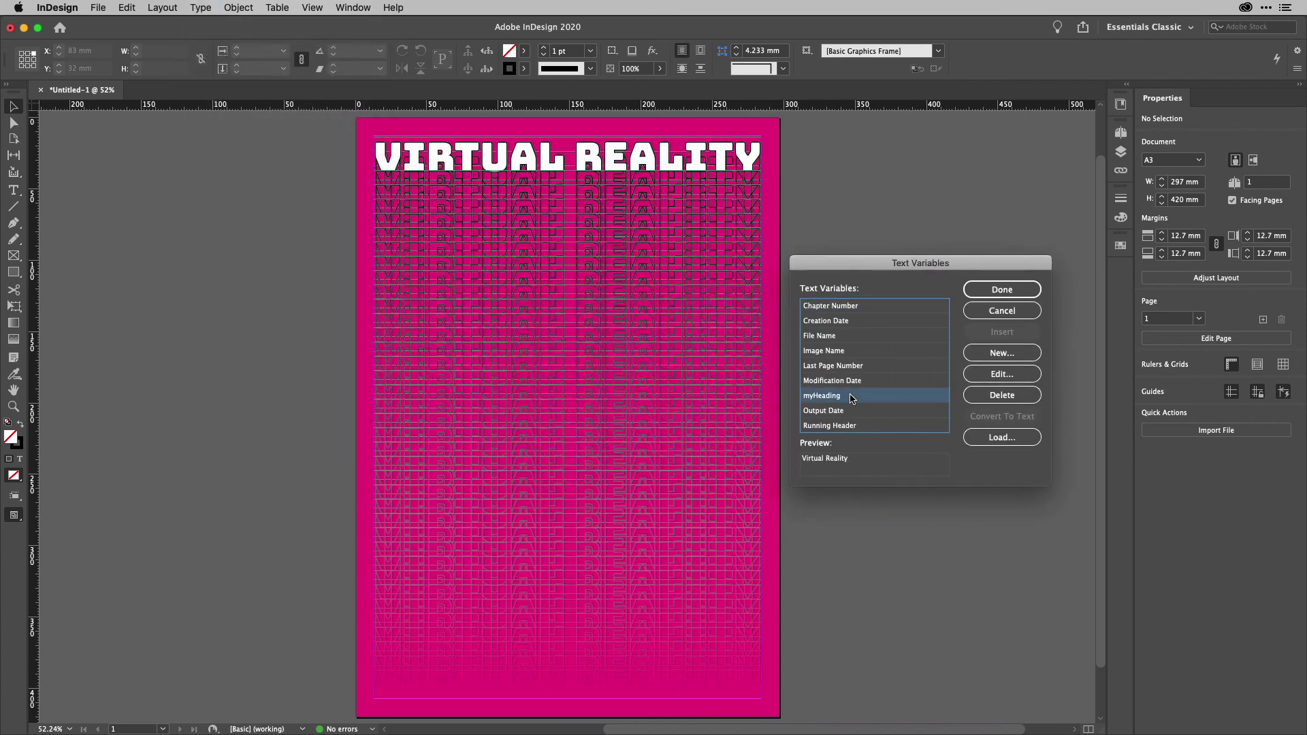
{"action": "left_click", "coordinate": [1014, 378]}
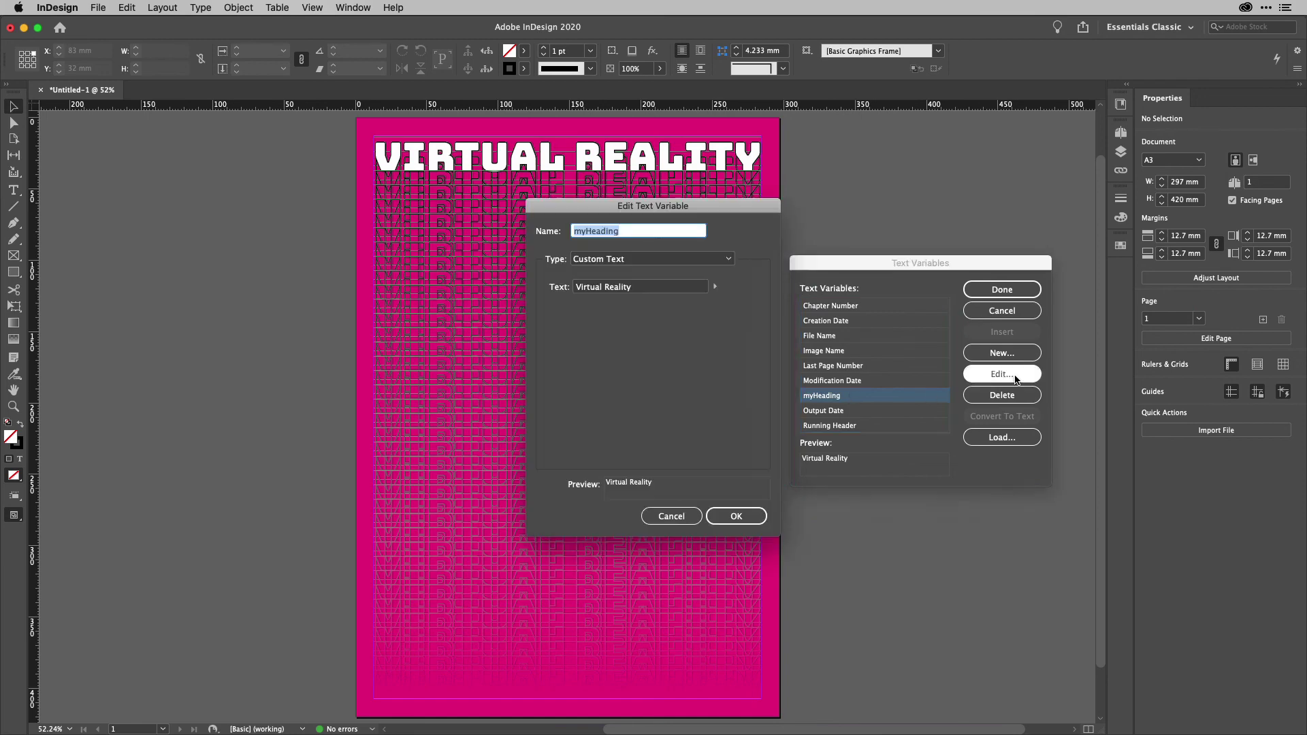
{"action": "double_click", "coordinate": [596, 287]}
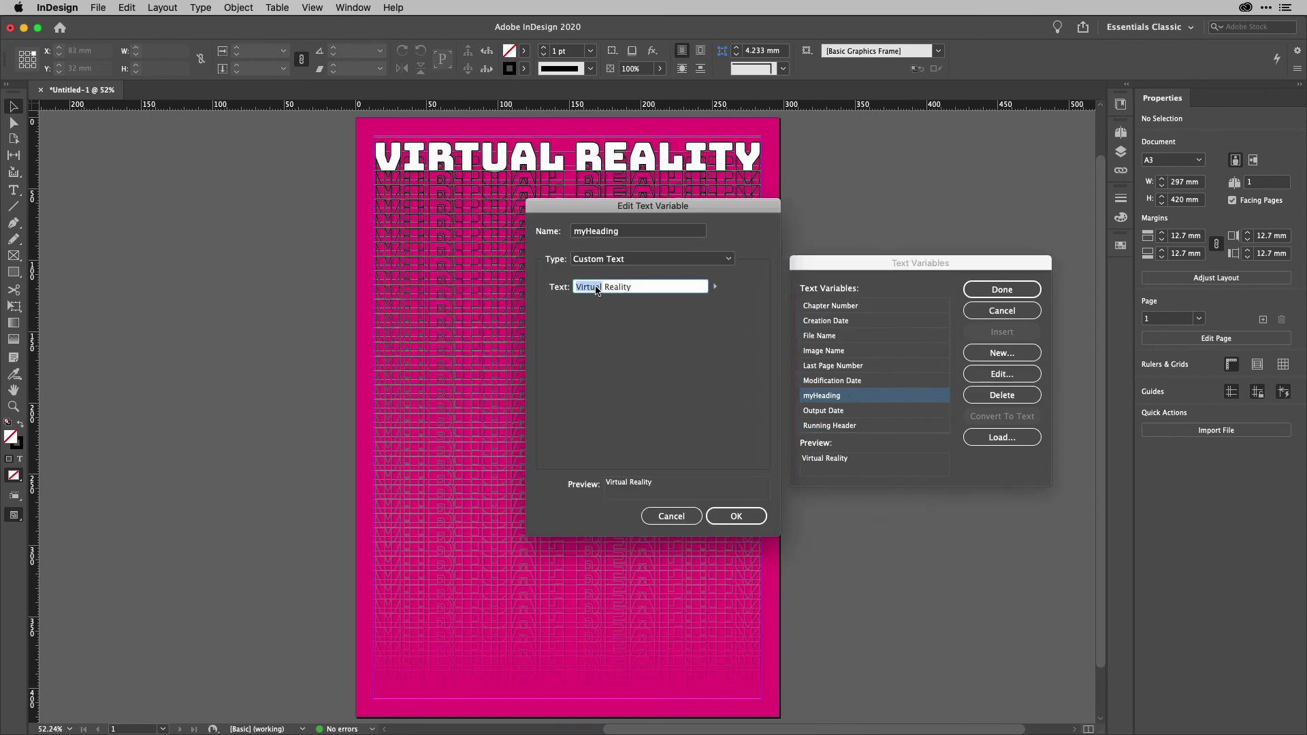
{"action": "type", "text": "Gradual"}
{"action": "left_click", "coordinate": [726, 514]}
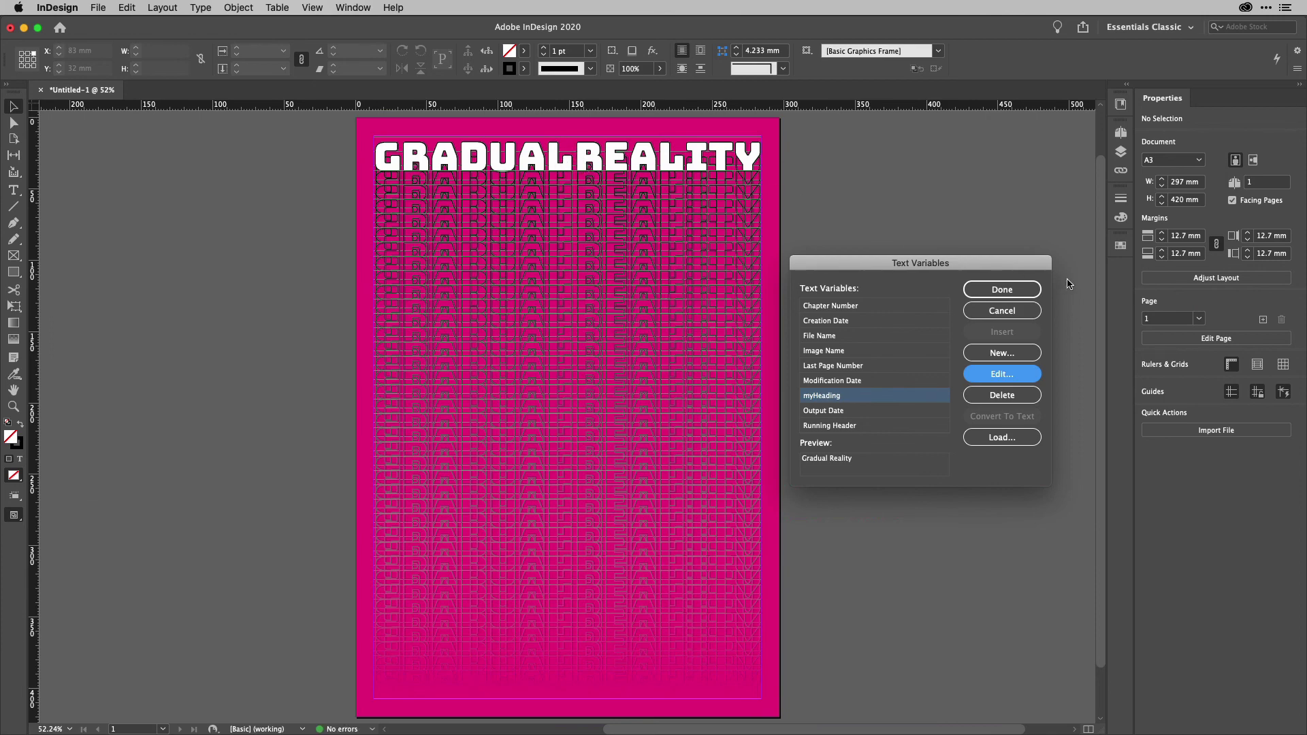
{"action": "left_click", "coordinate": [1023, 286]}
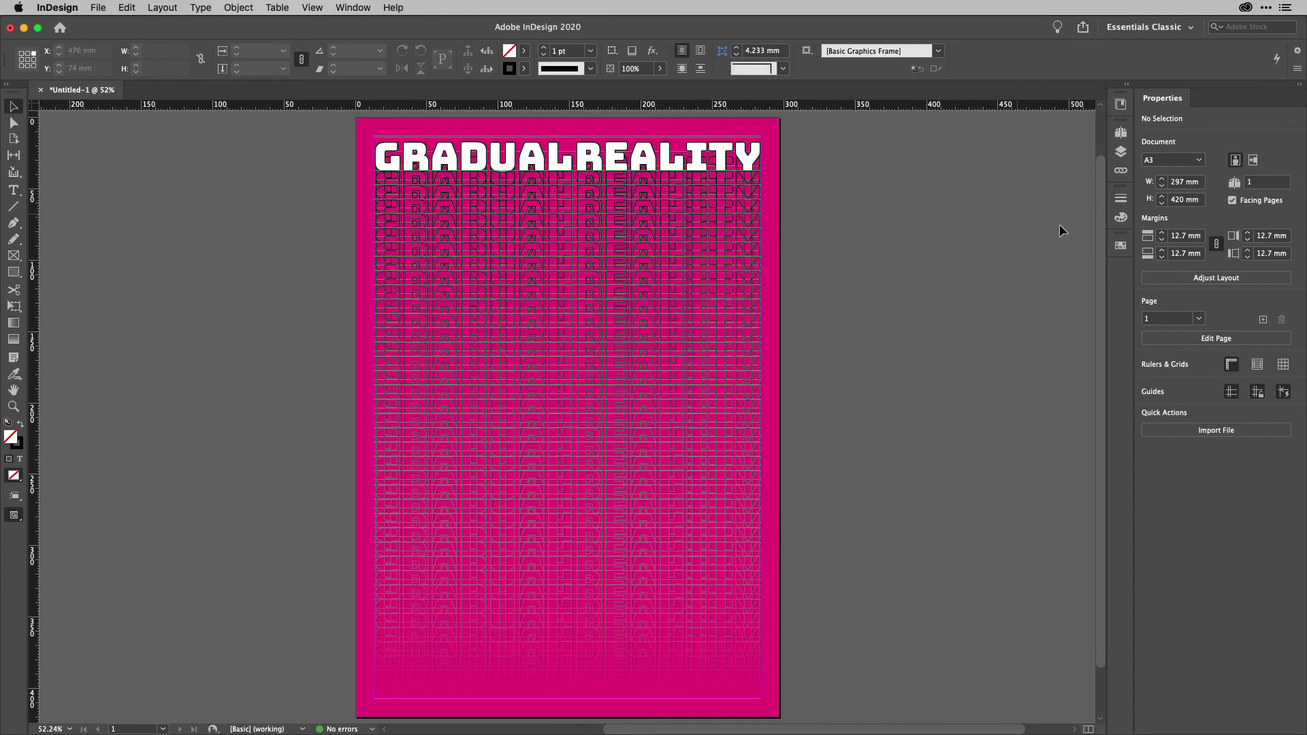
- Place the text cursor in the grouped top headline and open the options of its headline paragraph style
{"action": "left_click", "coordinate": [738, 170]}
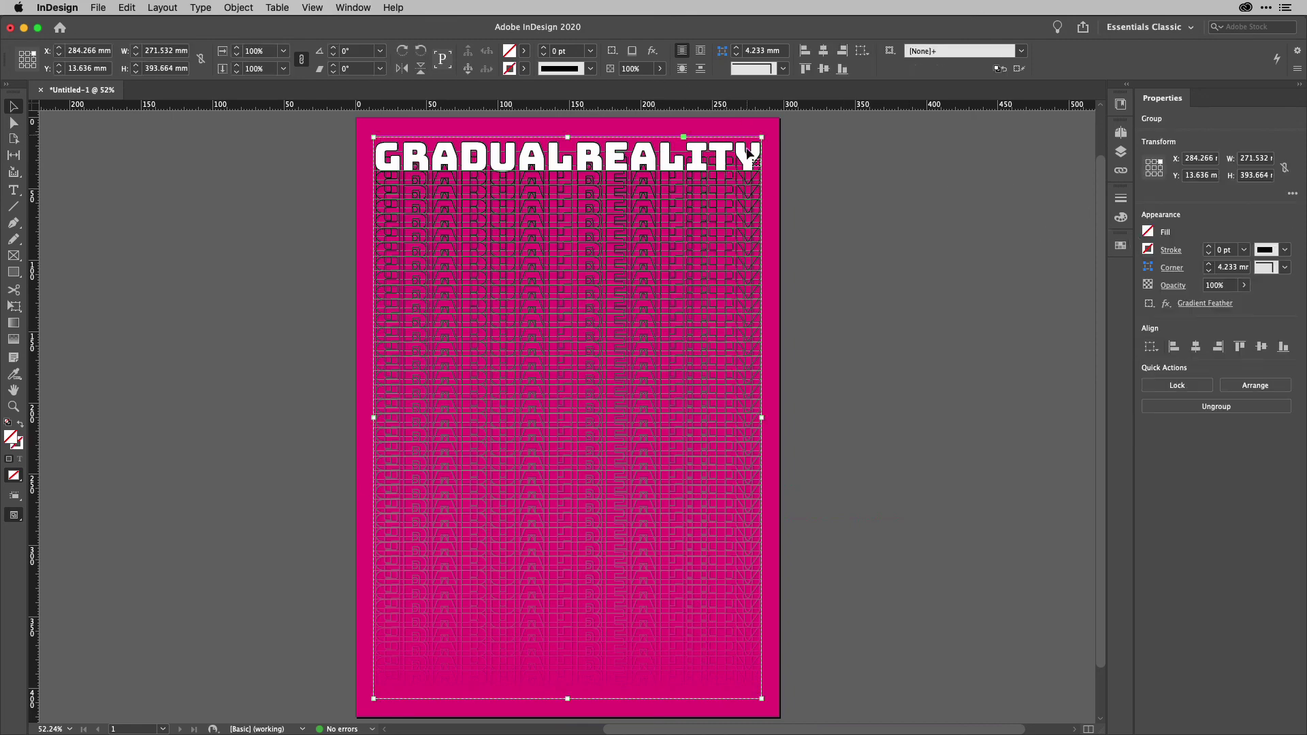
{"action": "double_click", "coordinate": [675, 160]}
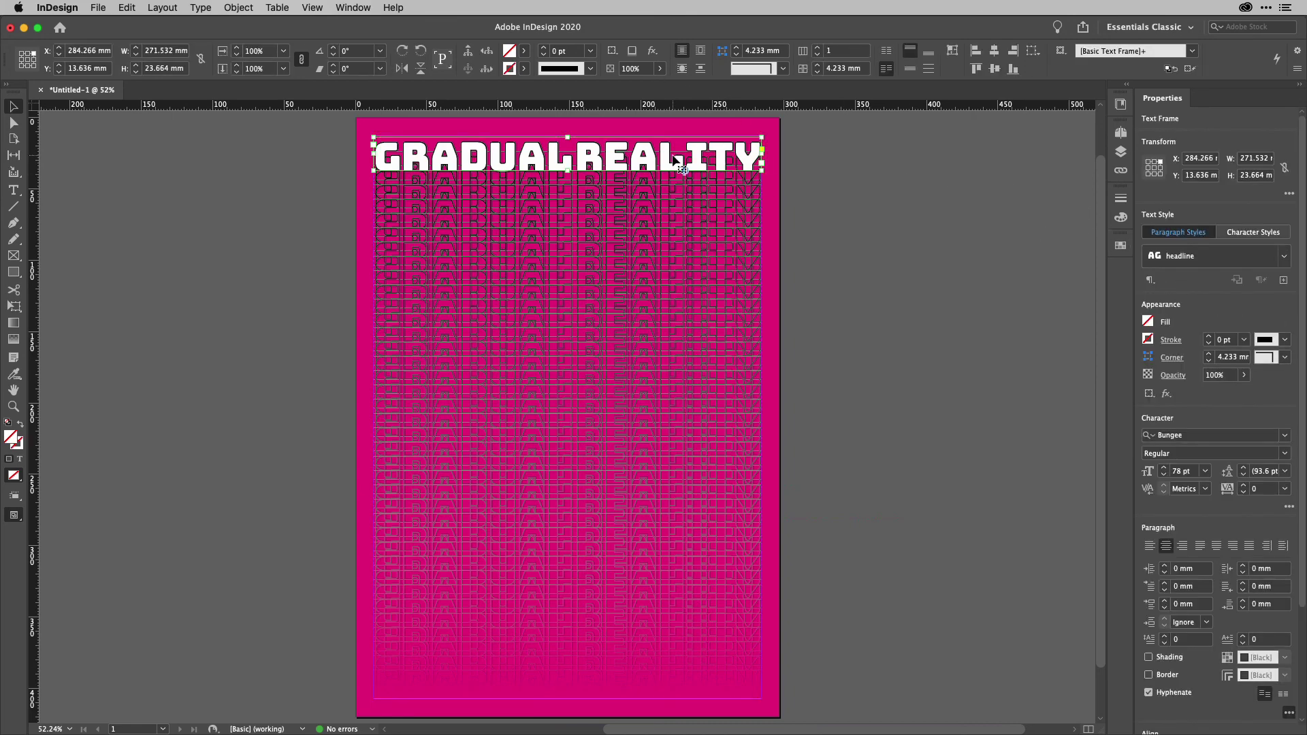
{"action": "triple_click", "coordinate": [674, 158]}
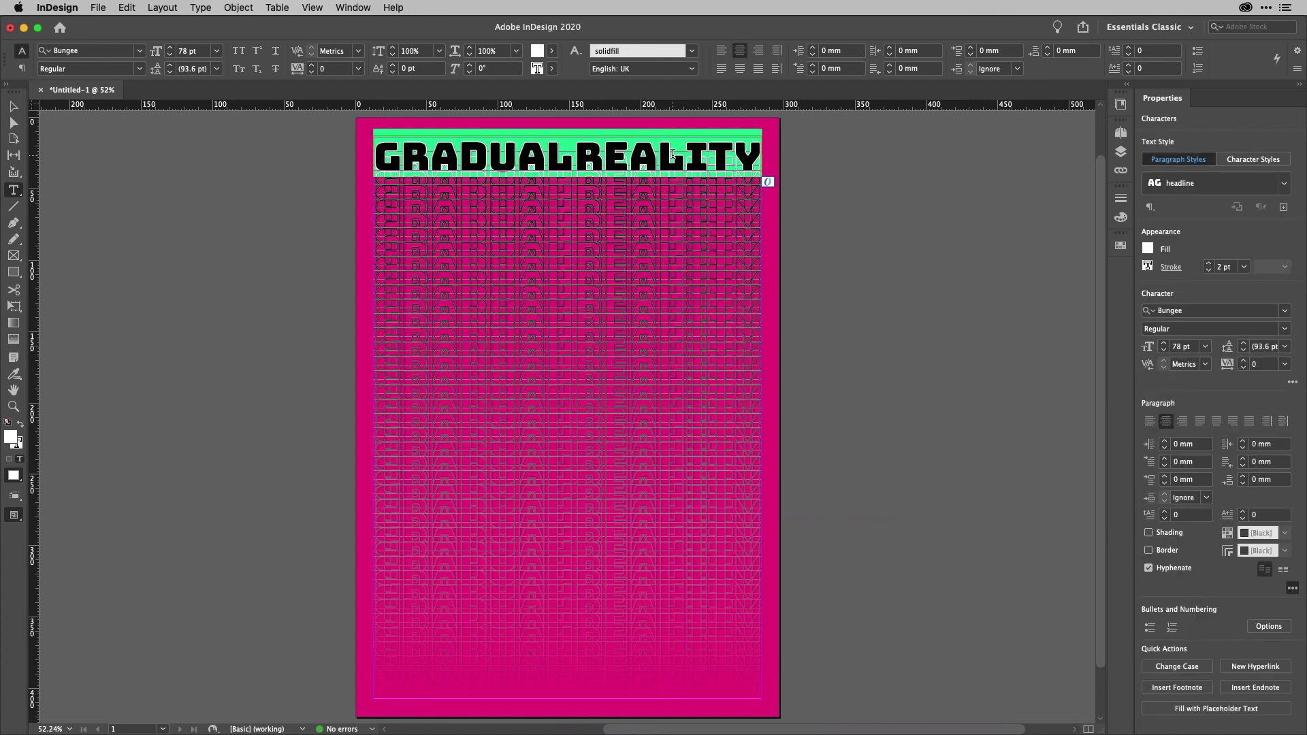
{"action": "left_click", "coordinate": [673, 154]}
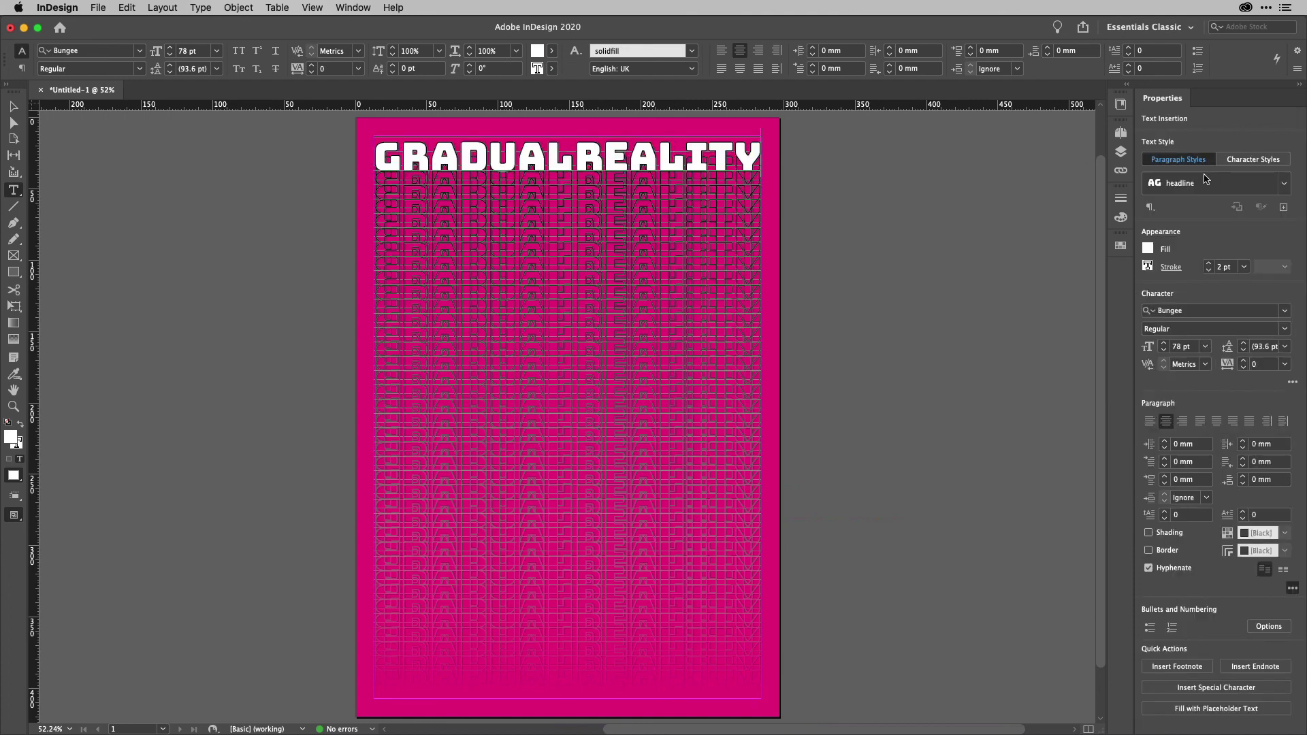
{"action": "left_click", "coordinate": [1154, 211]}
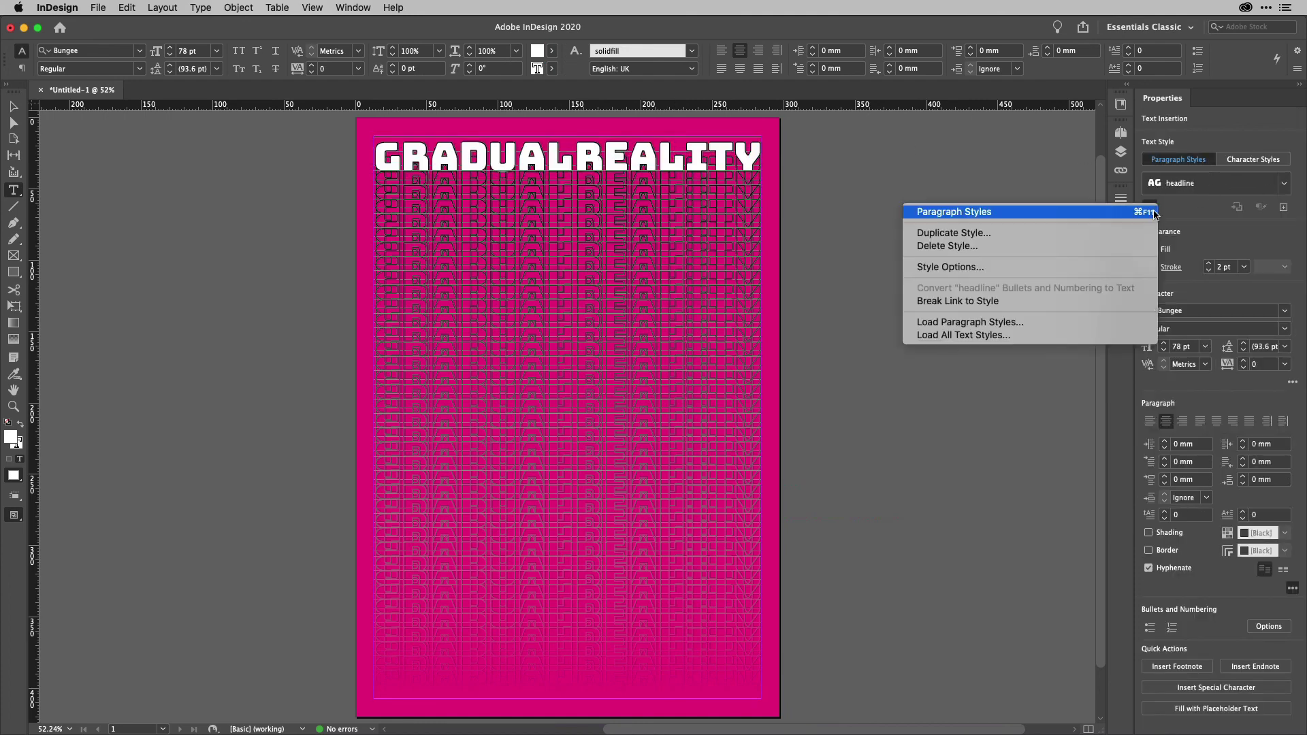
{"action": "left_click", "coordinate": [1058, 267]}
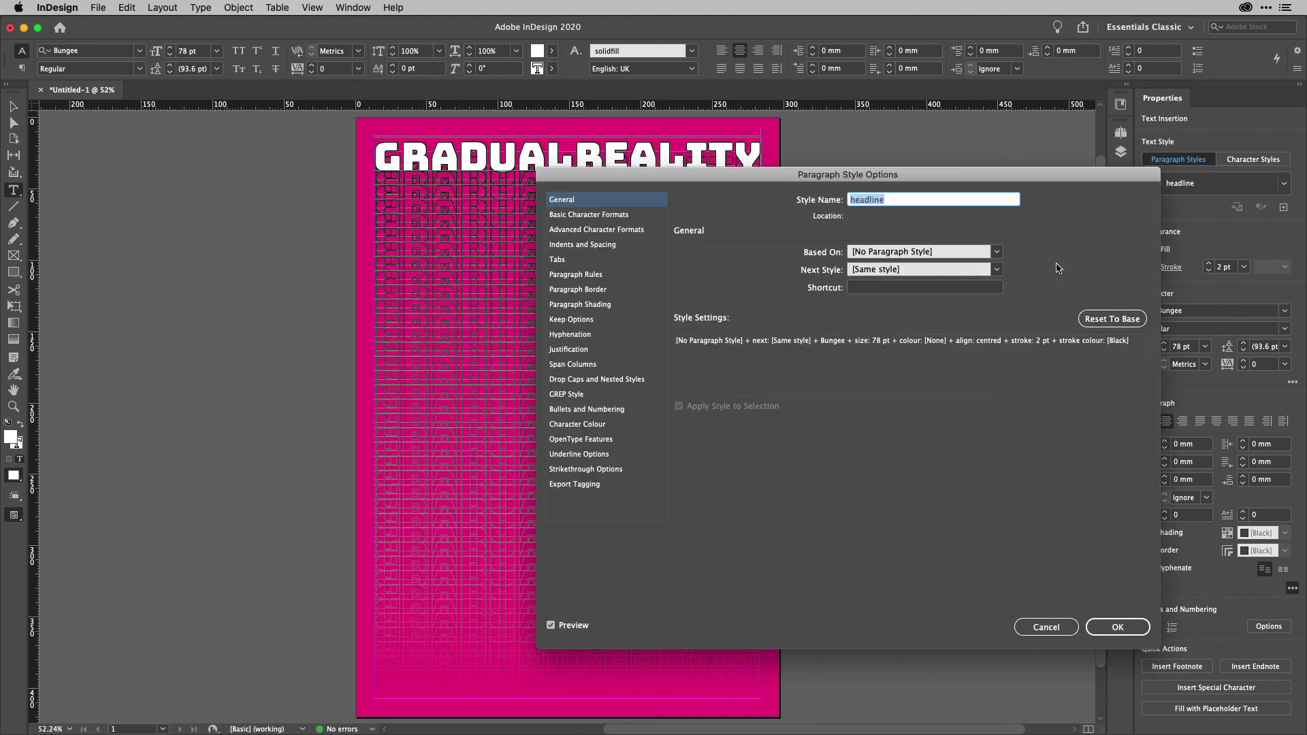
- Set the headline paragraph style's font size to 72 pt in the basic character formats
{"action": "left_click", "coordinate": [621, 216]}
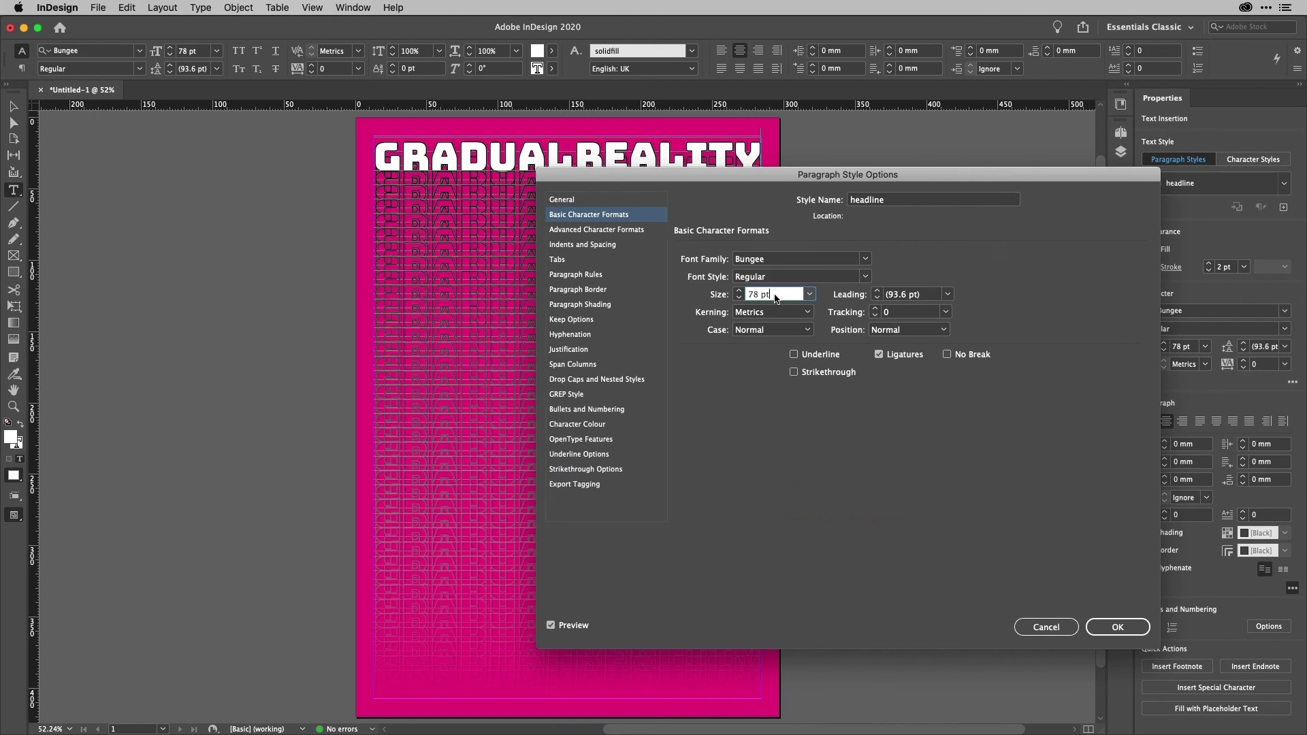
{"action": "key", "text": "Down"}
{"action": "key", "text": "Down"}
{"action": "key", "text": "Down"}
{"action": "key", "text": "Down"}
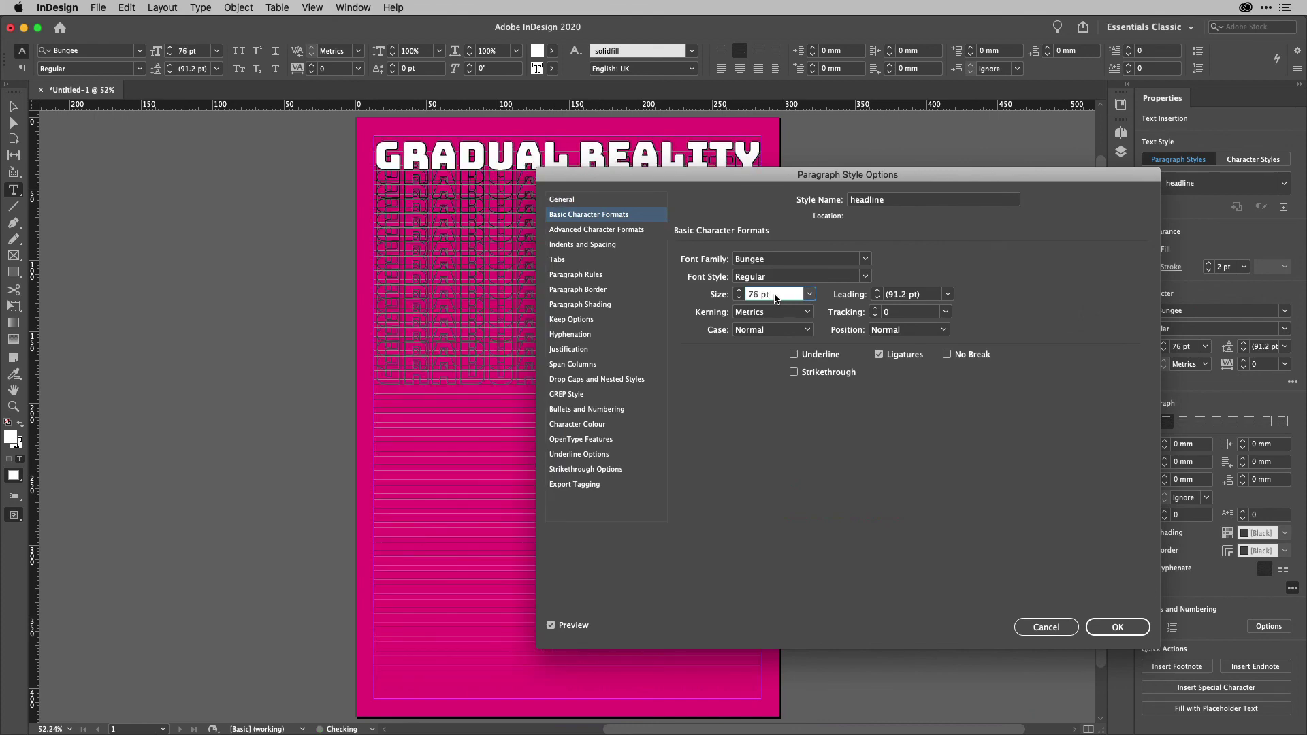
{"action": "key", "text": "Down"}
{"action": "key", "text": "Down"}
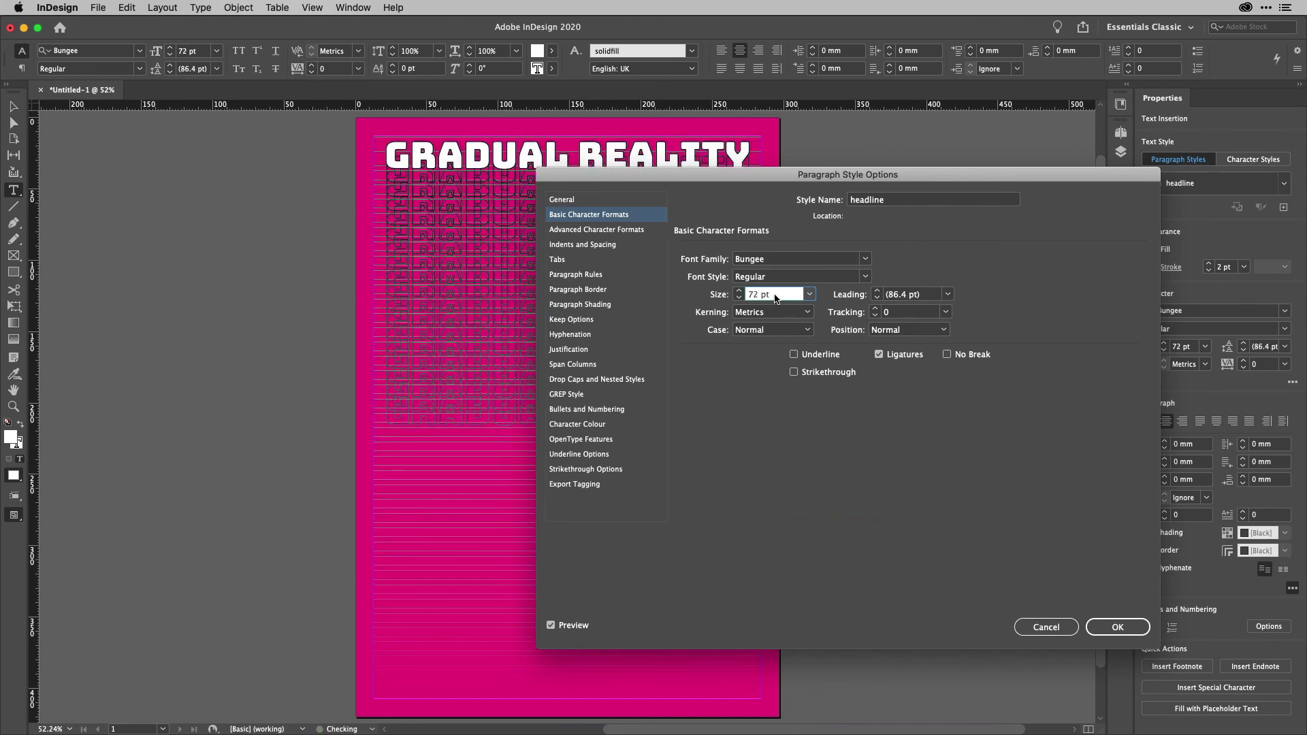
- Set the headline style's tracking to 50, apply the style changes, and deselect the headline frame
{"action": "left_click", "coordinate": [915, 314]}
{"action": "key", "text": "Up"}
{"action": "key", "text": "Up"}
{"action": "key", "text": "Up"}
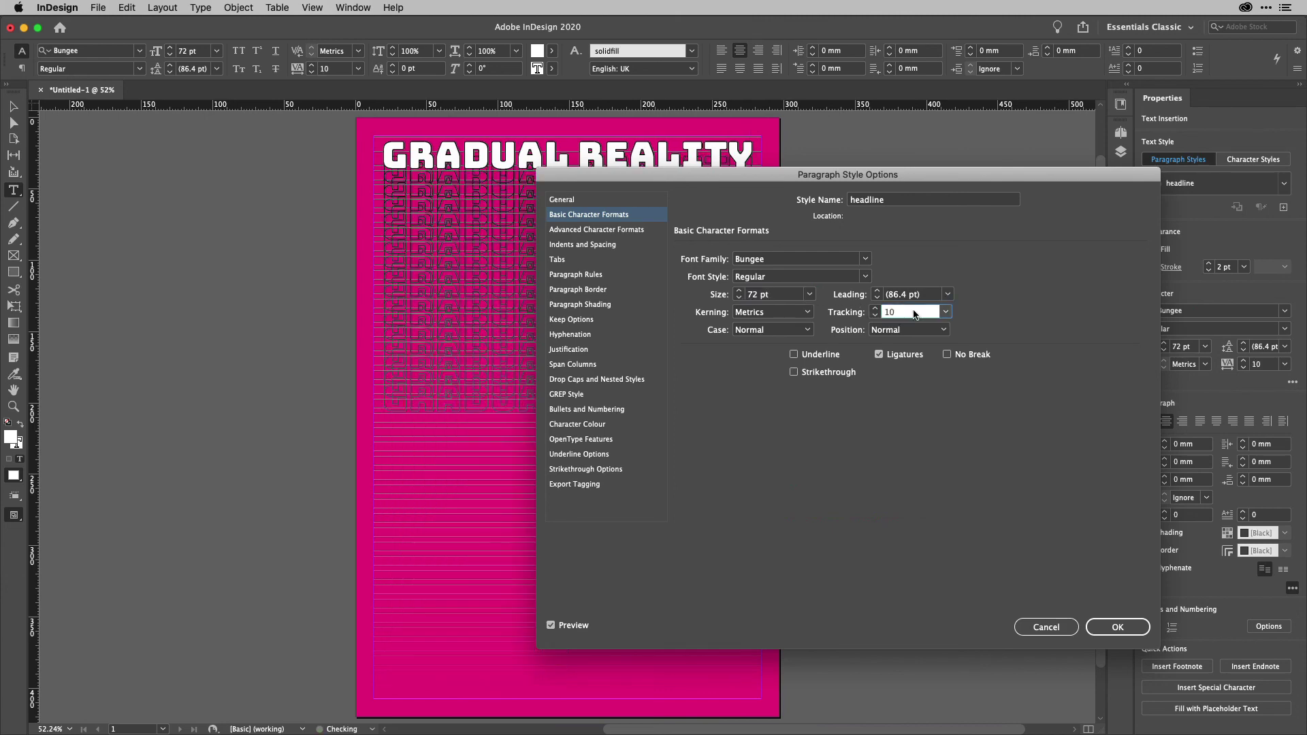
{"action": "key", "text": "Up"}
{"action": "key", "text": "Up"}
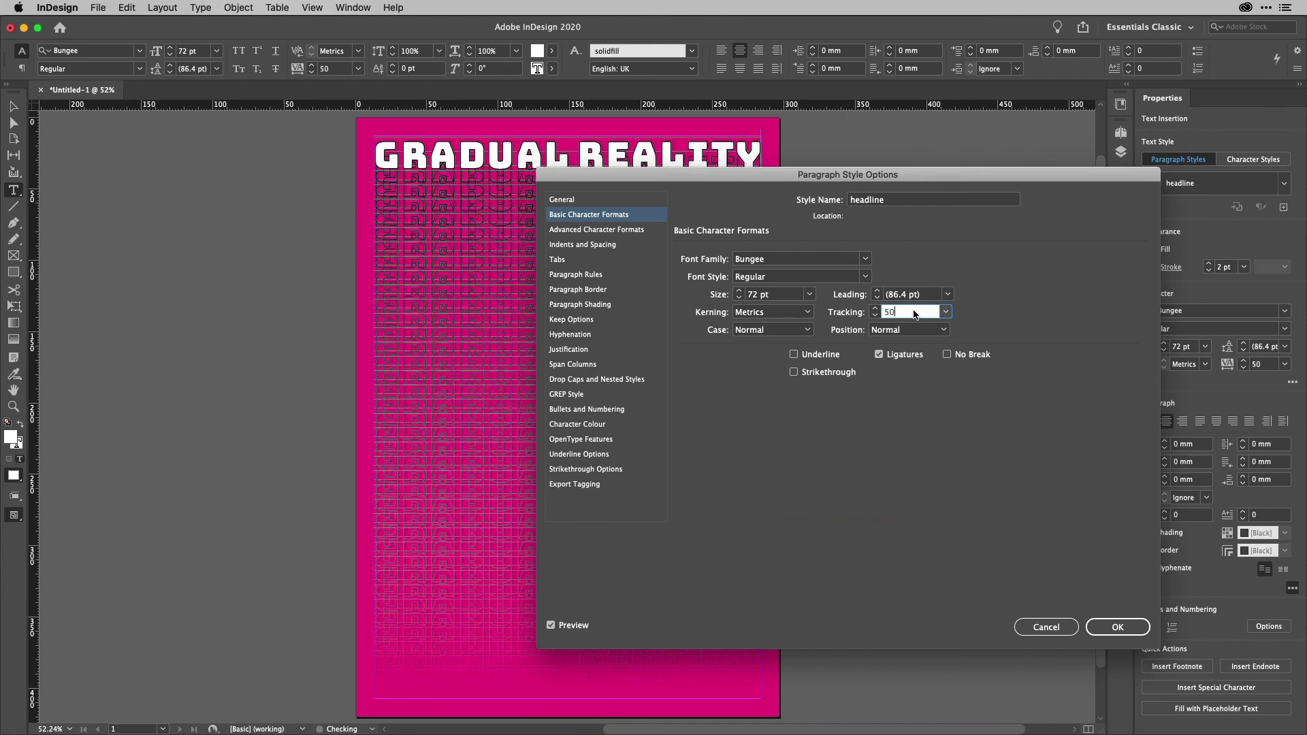
{"action": "left_click", "coordinate": [1118, 628]}
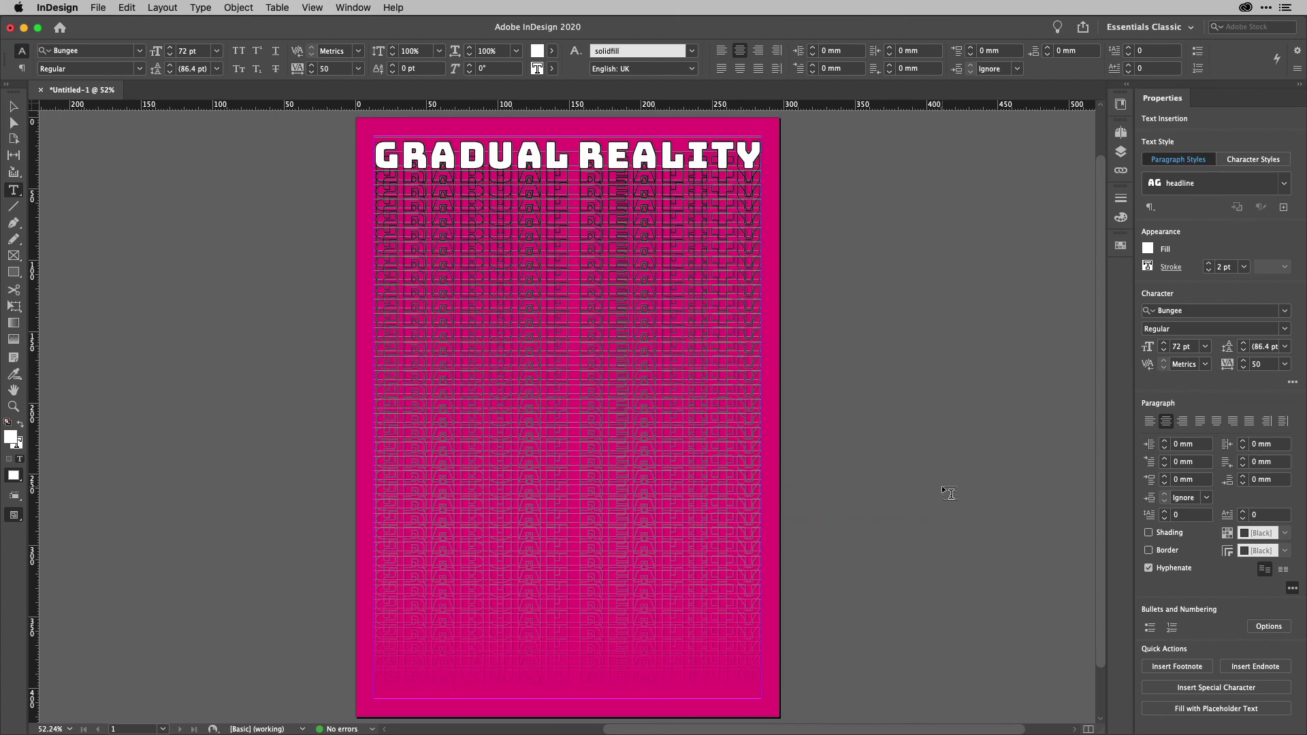
{"action": "left_click", "coordinate": [13, 106]}
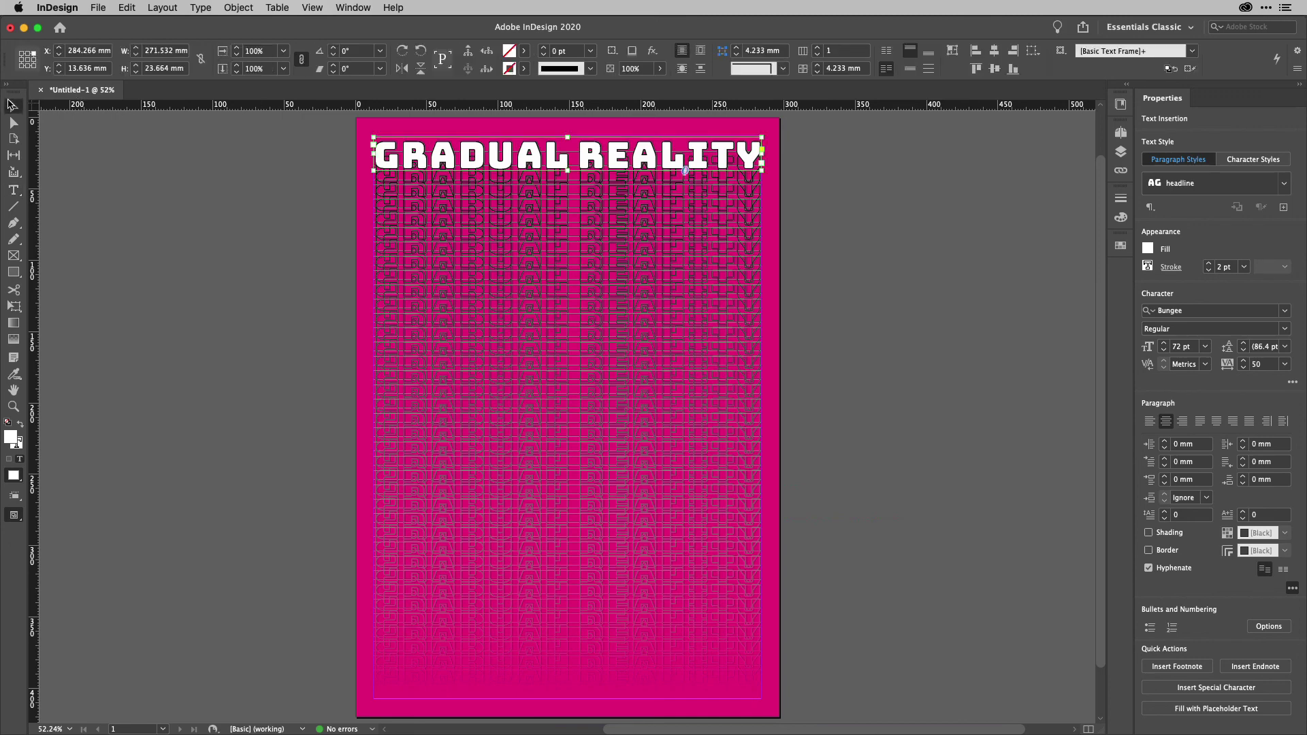
{"action": "left_click", "coordinate": [161, 179]}
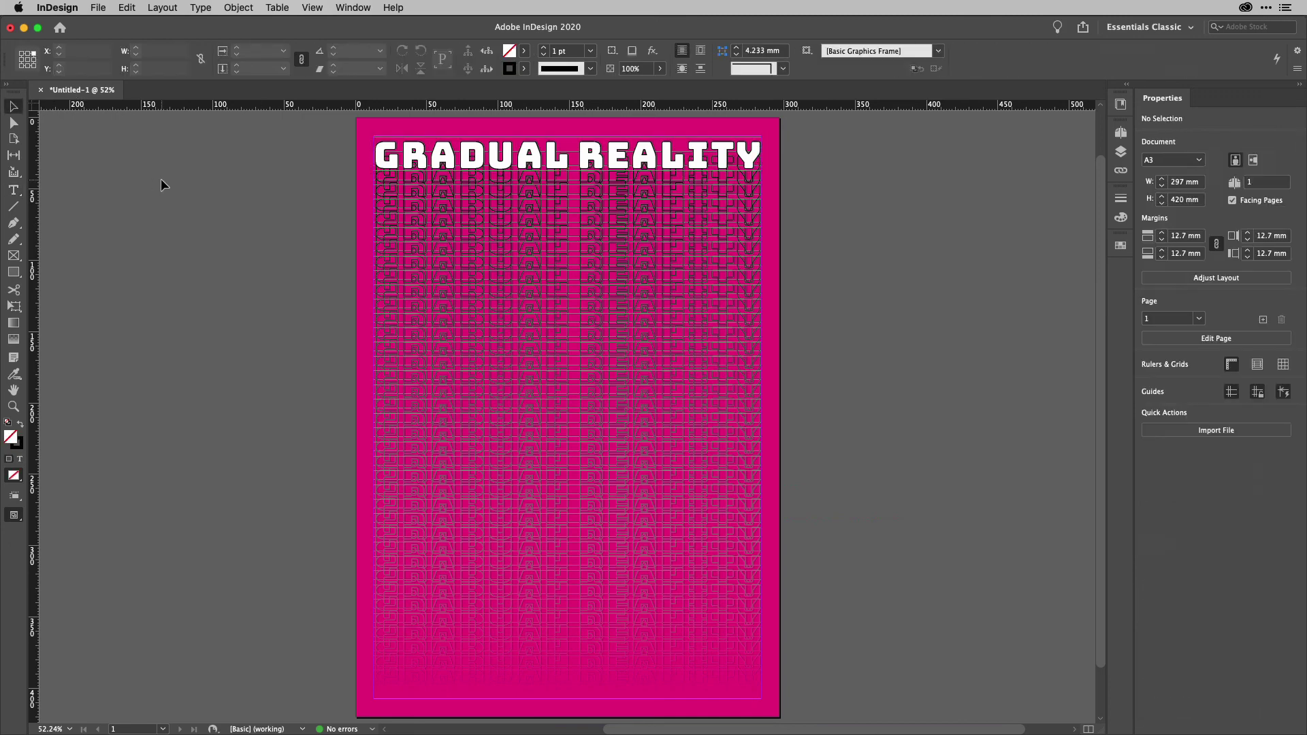